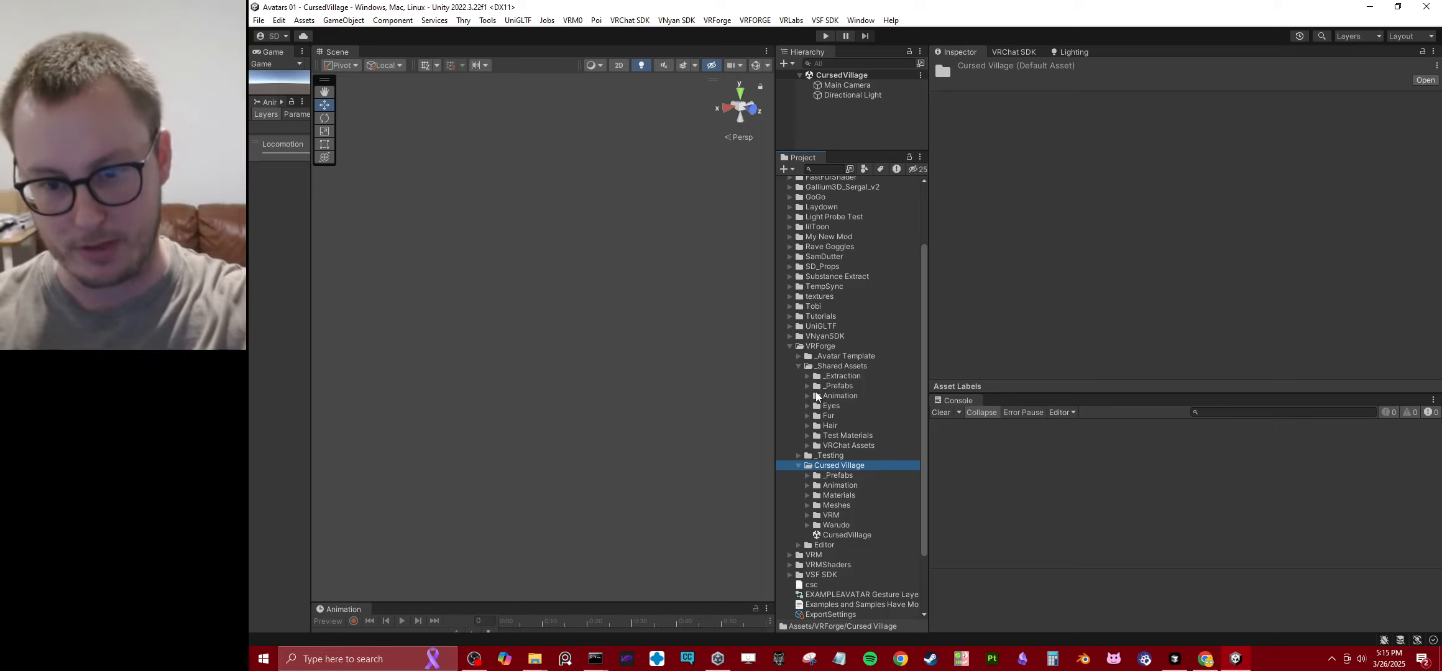
Step: Expand the Cursed Village _Prefabs folder and its VRChat subfolder, and widen the project list to fit the full prefab names
{"action": "left_click", "coordinate": [800, 475]}
{"action": "left_click", "coordinate": [807, 477]}
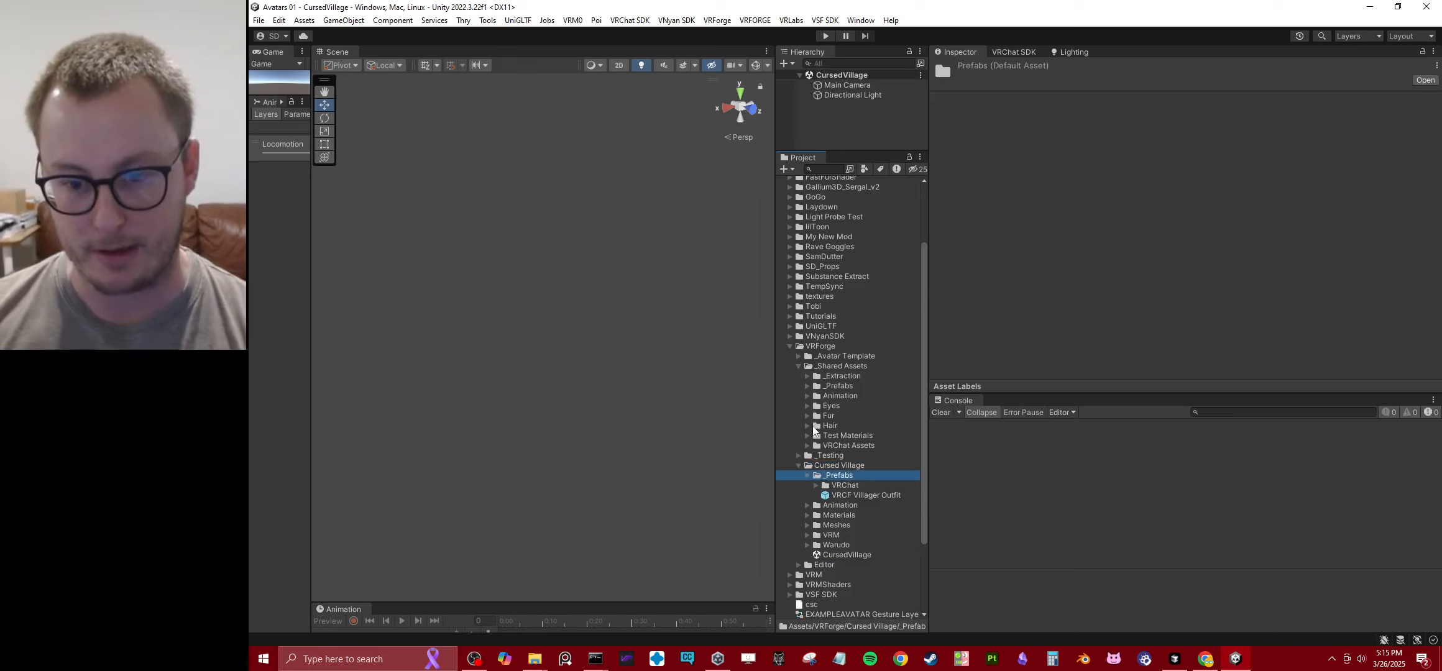
{"action": "scroll", "coordinate": [813, 429], "scroll_direction": "down", "scroll_amount": 3}
{"action": "left_click", "coordinate": [822, 387]}
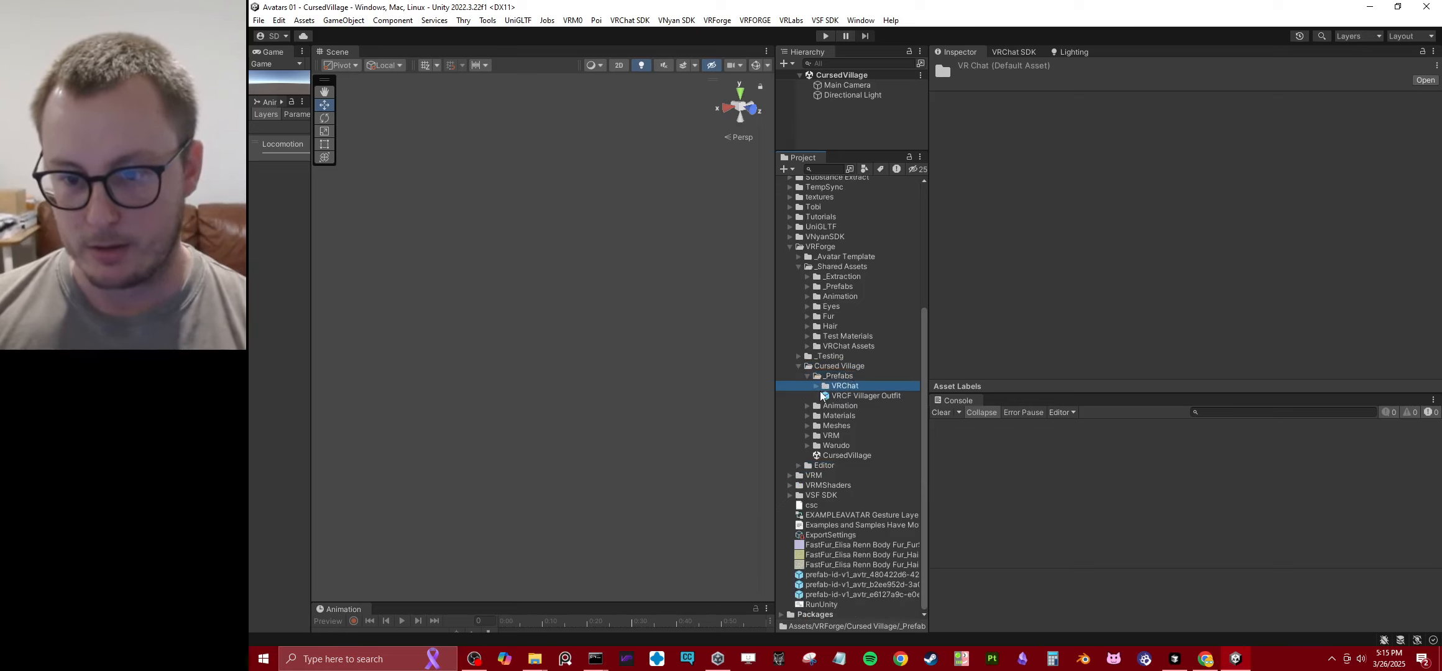
{"action": "left_click", "coordinate": [816, 386]}
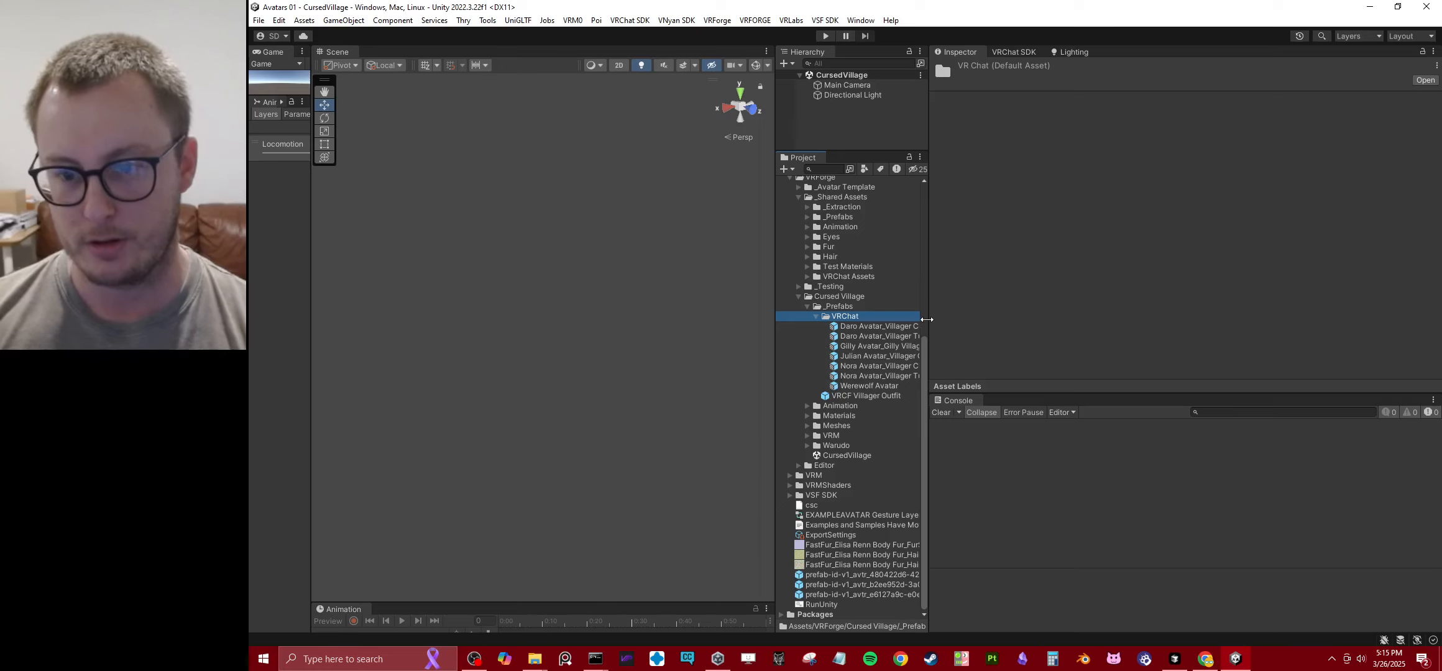
{"action": "left_click_drag", "start_coordinate": [934, 354], "coordinate": [992, 354]}
Step: Add the Daro Avatar_Villager Clothing prefab to the CursedVillage scene, frame the avatar in view, and save the scene
{"action": "left_click", "coordinate": [870, 328]}
{"action": "left_click_drag", "start_coordinate": [870, 332], "coordinate": [877, 146]}
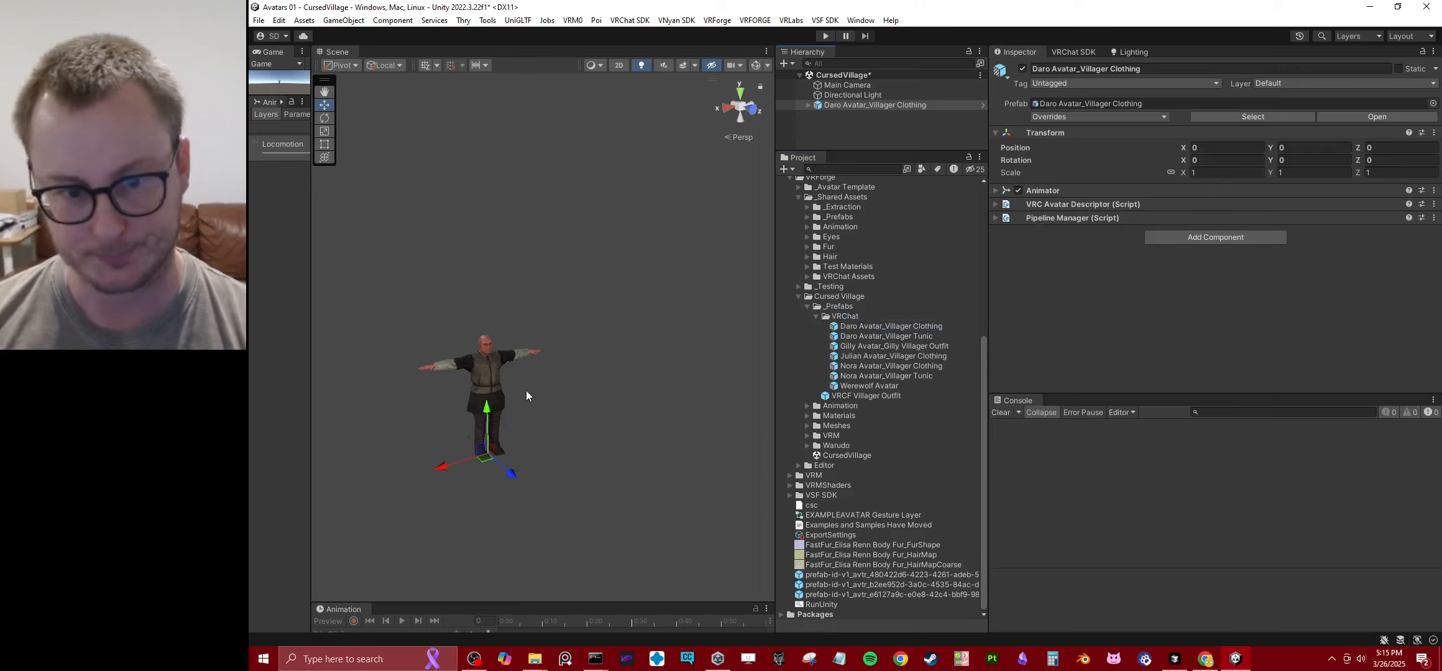
{"action": "key", "text": "f"}
{"action": "scroll", "coordinate": [603, 284], "scroll_direction": "up", "scroll_amount": 7}
{"action": "left_click_drag", "start_coordinate": [603, 282], "coordinate": [602, 161], "text": "alt"}
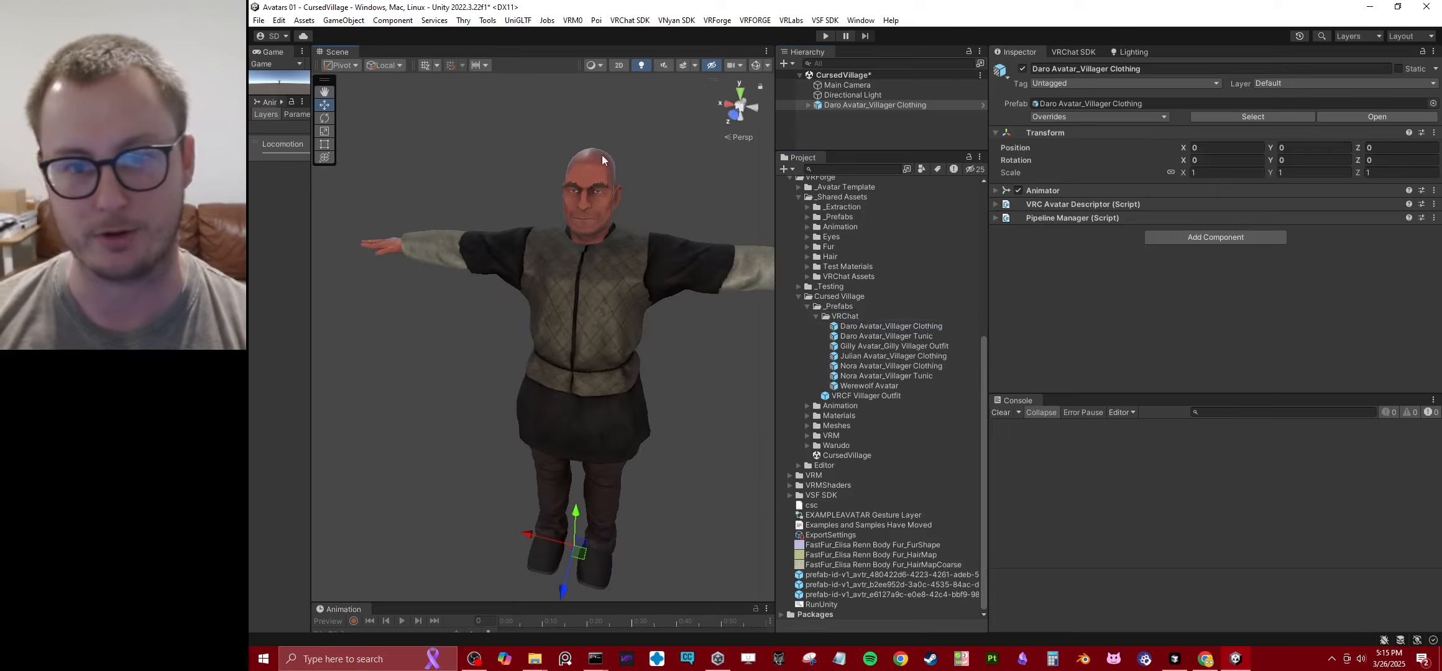
{"action": "left_click", "coordinate": [912, 124]}
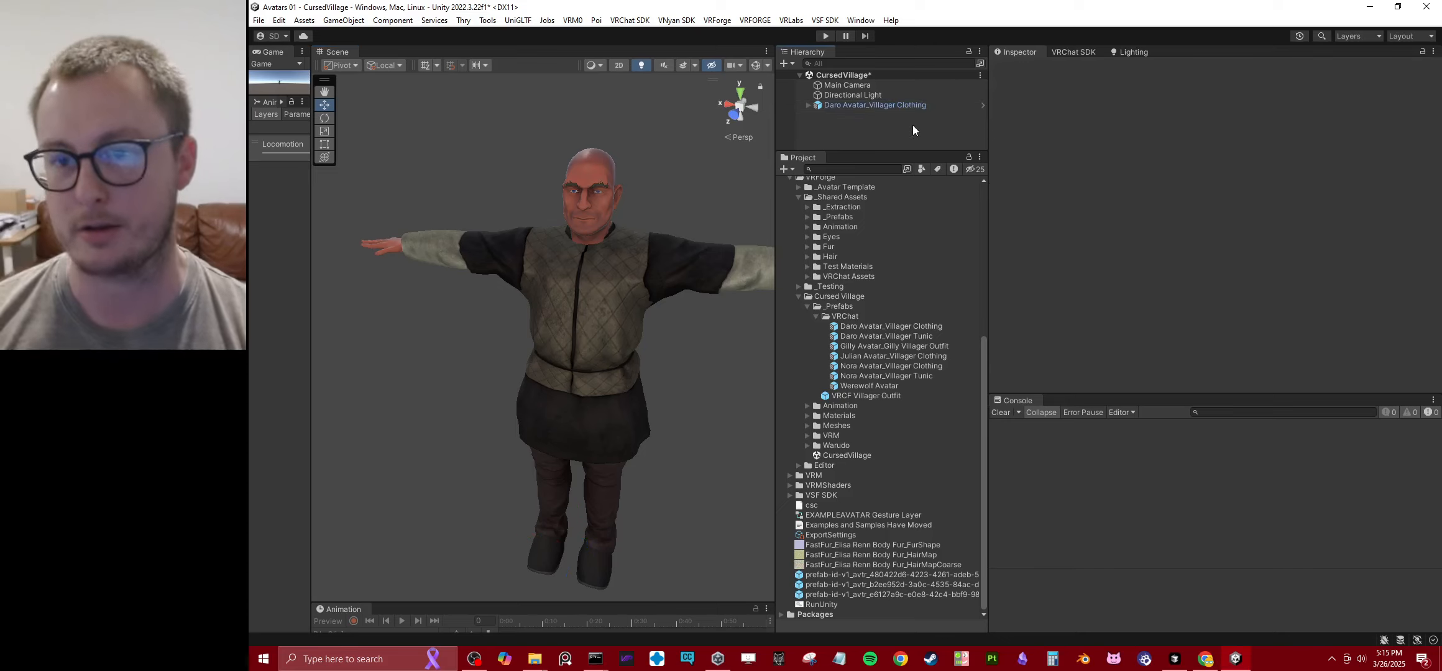
{"action": "key", "text": "ctrl+s"}
Step: Add the Avatars 3.0 Emulator control to the scene and enter Play mode
{"action": "left_click_drag", "start_coordinate": [592, 250], "coordinate": [646, 179], "text": "alt"}
{"action": "mouse_move", "coordinate": [460, 281]}
{"action": "left_mouse_down", "text": "alt"}
{"action": "mouse_move", "coordinate": [529, 277]}
{"action": "mouse_move", "coordinate": [467, 280]}
{"action": "left_mouse_up", "text": "alt"}
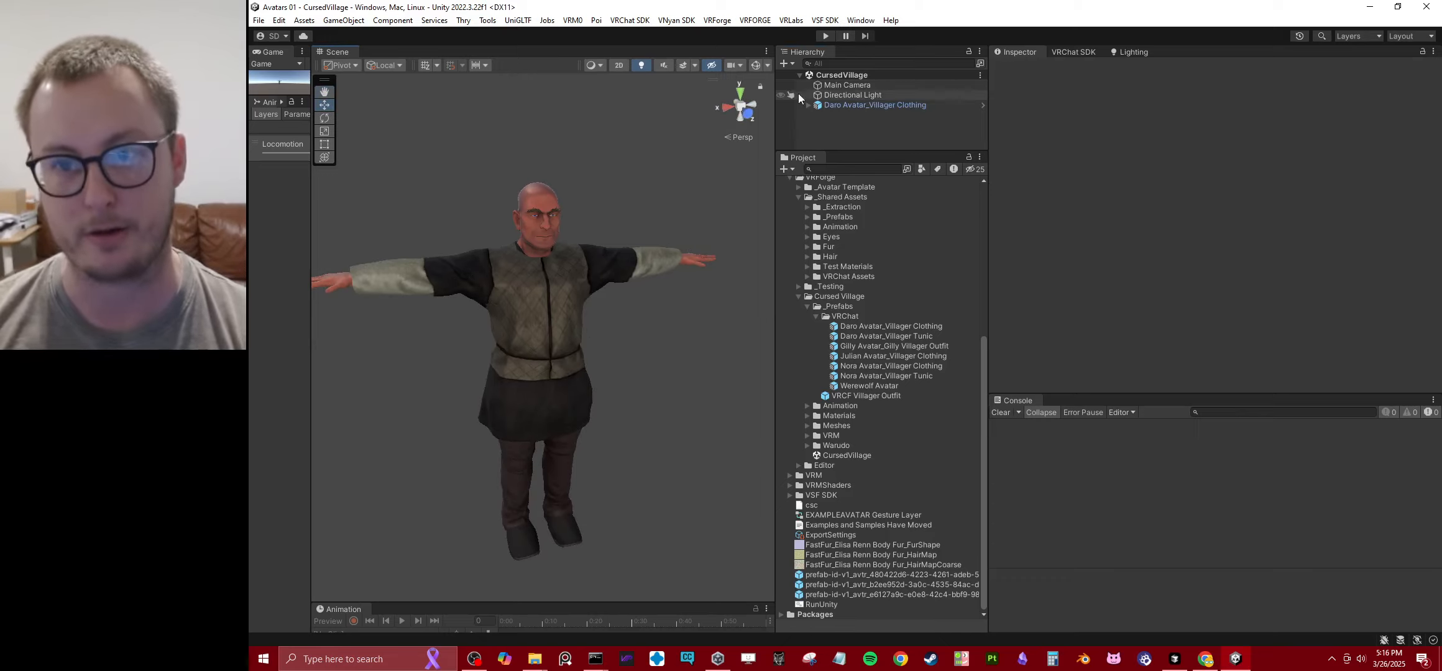
{"action": "left_click", "coordinate": [488, 21]}
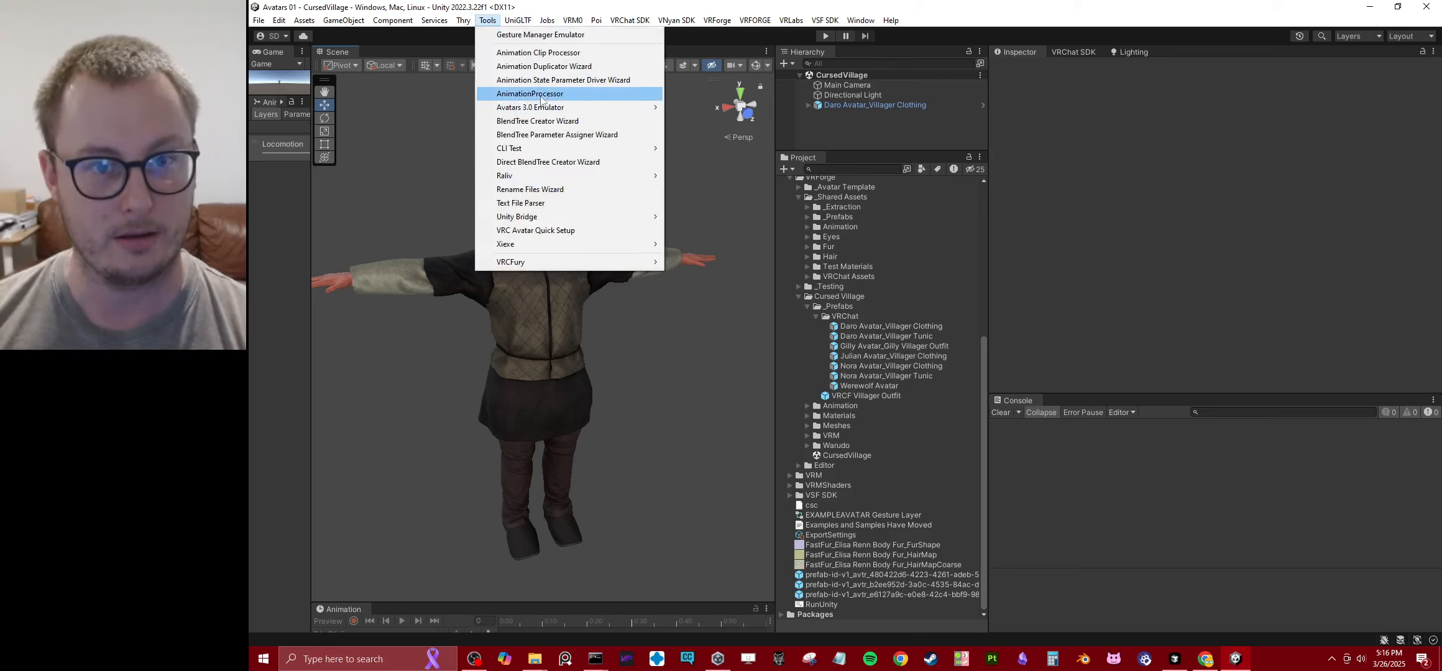
{"action": "mouse_move", "coordinate": [542, 109]}
{"action": "left_click", "coordinate": [701, 108]}
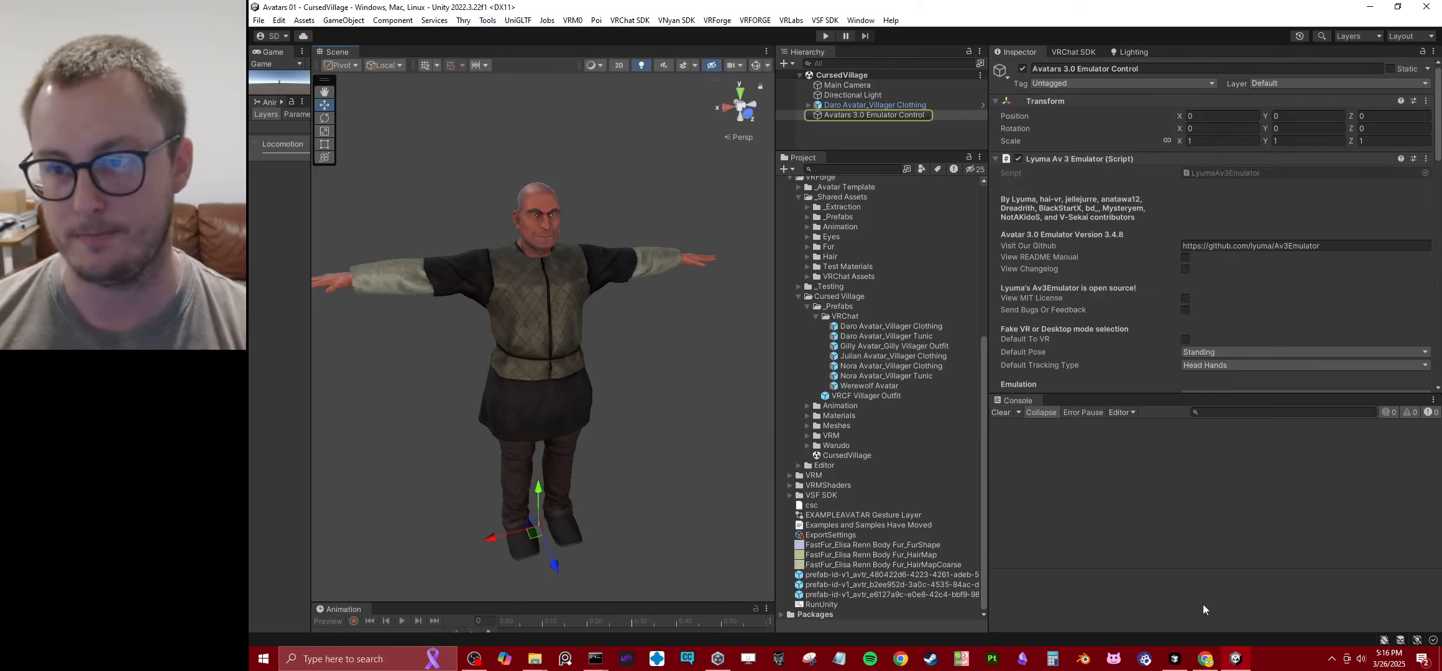
{"action": "left_click", "coordinate": [829, 35]}
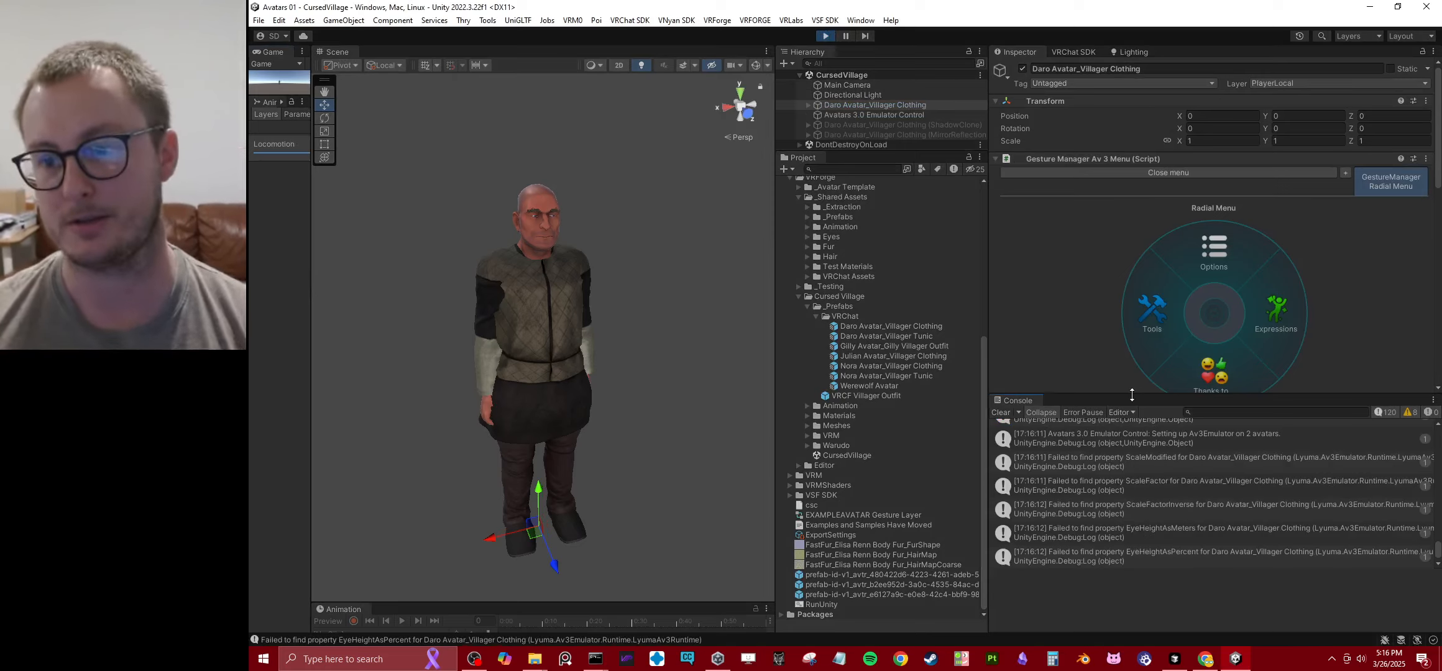
Step: Enlarge the component properties area and set the avatar's right hand gesture to 4 (Victory), keeping the left gesture at 0 (Neutral)
{"action": "left_click_drag", "start_coordinate": [1141, 396], "coordinate": [1122, 564]}
{"action": "scroll", "coordinate": [1188, 398], "scroll_direction": "down", "scroll_amount": 3}
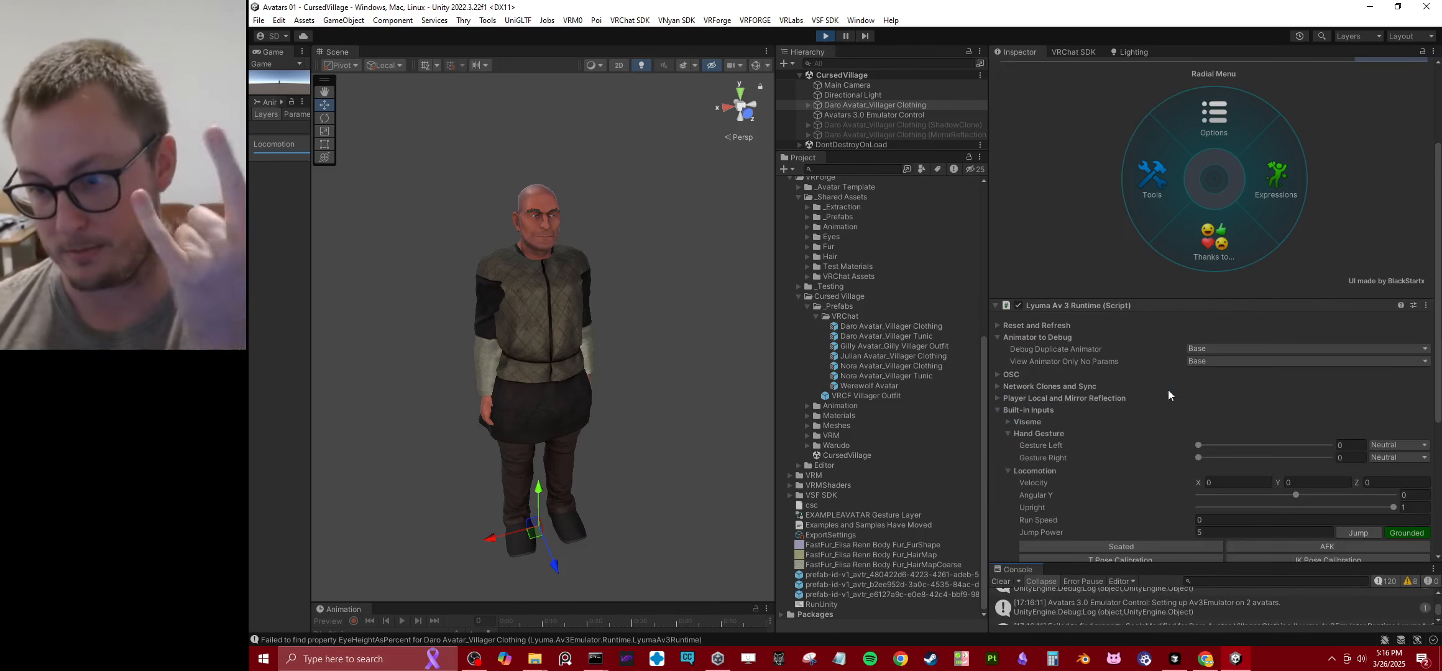
{"action": "left_click_drag", "start_coordinate": [1204, 446], "coordinate": [1259, 466]}
{"action": "left_click", "coordinate": [1198, 456]}
{"action": "left_click_drag", "start_coordinate": [618, 399], "coordinate": [559, 330], "text": "alt"}
{"action": "scroll", "coordinate": [558, 330], "scroll_direction": "up", "scroll_amount": 3}
{"action": "middle_click_drag", "start_coordinate": [590, 311], "coordinate": [603, 294]}
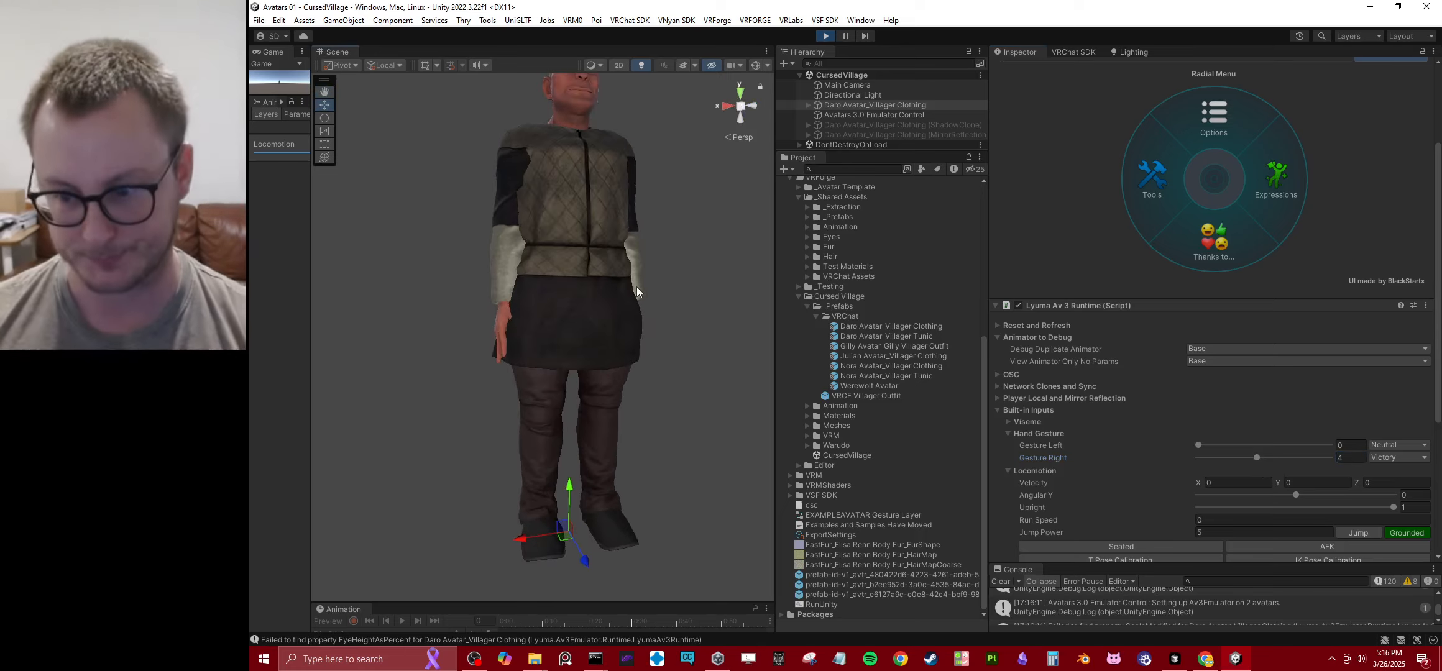
{"action": "left_click_drag", "start_coordinate": [603, 294], "coordinate": [601, 328], "text": "alt"}
{"action": "left_click", "coordinate": [1205, 445]}
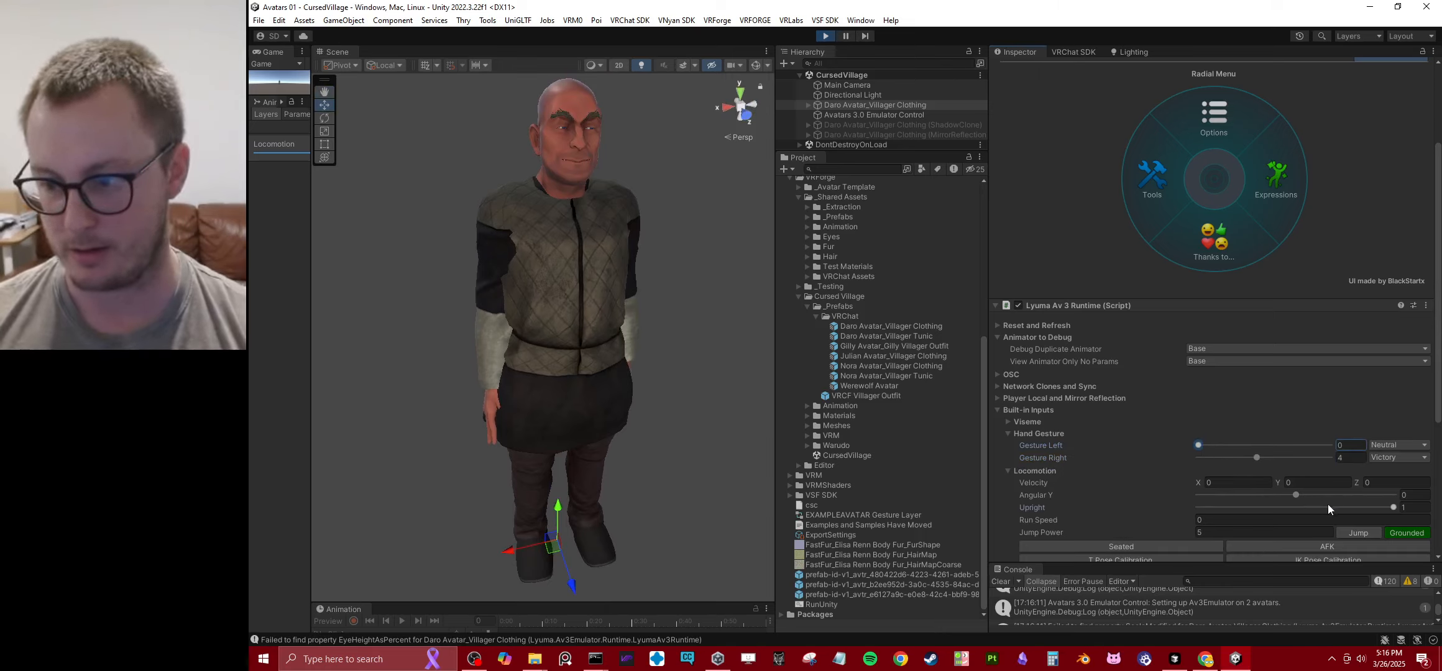
Step: Lower the avatar's Upright value to 0.605 and set its left hand gesture to 4 (Victory)
{"action": "left_click_drag", "start_coordinate": [1329, 508], "coordinate": [1317, 508]}
{"action": "left_click_drag", "start_coordinate": [540, 404], "coordinate": [599, 412], "text": "alt"}
{"action": "scroll", "coordinate": [598, 412], "scroll_direction": "up", "scroll_amount": 3}
{"action": "middle_click_drag", "start_coordinate": [598, 412], "coordinate": [579, 231]}
{"action": "left_click_drag", "start_coordinate": [581, 293], "coordinate": [662, 324], "text": "alt"}
{"action": "left_click_drag", "start_coordinate": [1222, 448], "coordinate": [1274, 444]}
Step: Examine the finger poses of both hands on the crouching avatar from several angles
{"action": "left_click_drag", "start_coordinate": [690, 380], "coordinate": [628, 363], "text": "alt"}
{"action": "middle_click_drag", "start_coordinate": [739, 345], "coordinate": [609, 322]}
{"action": "scroll", "coordinate": [608, 322], "scroll_direction": "up", "scroll_amount": 2}
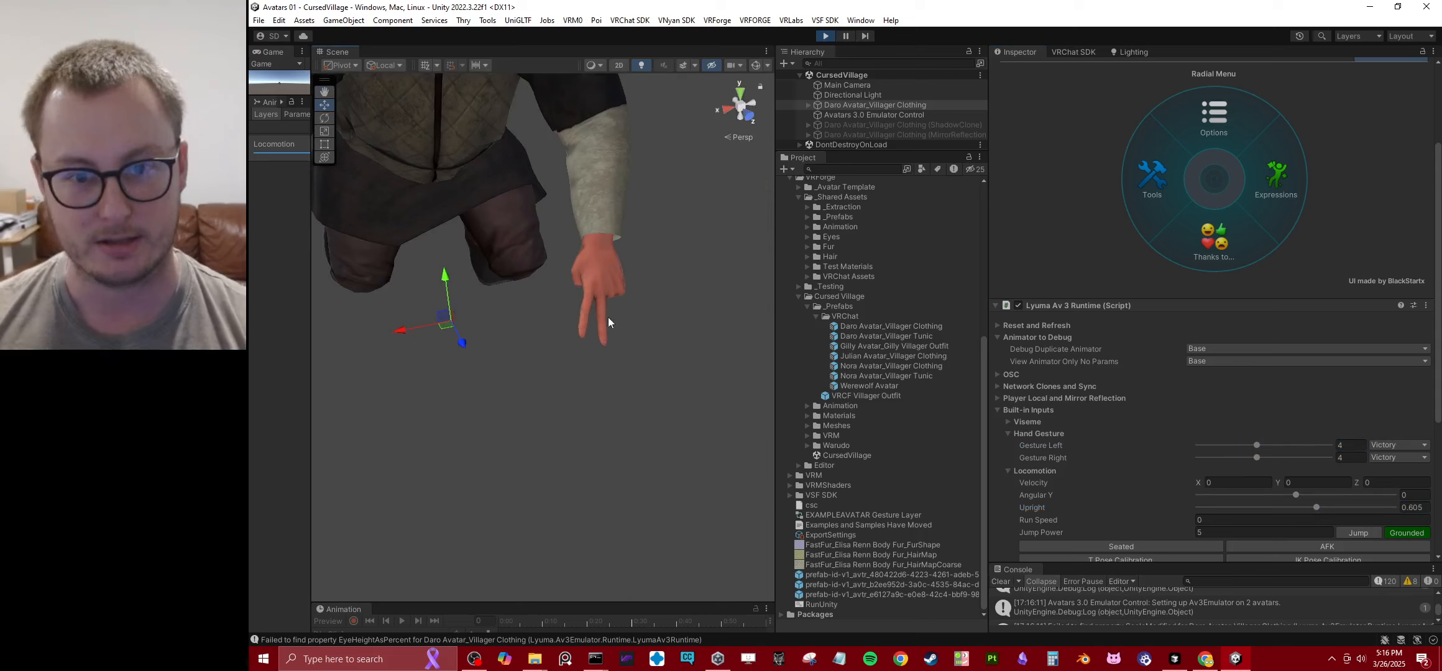
{"action": "left_click_drag", "start_coordinate": [608, 322], "coordinate": [485, 326], "text": "alt"}
{"action": "mouse_move", "coordinate": [1254, 446]}
{"action": "left_mouse_down"}
{"action": "mouse_move", "coordinate": [1225, 453]}
{"action": "mouse_move", "coordinate": [1258, 454]}
{"action": "left_mouse_up"}
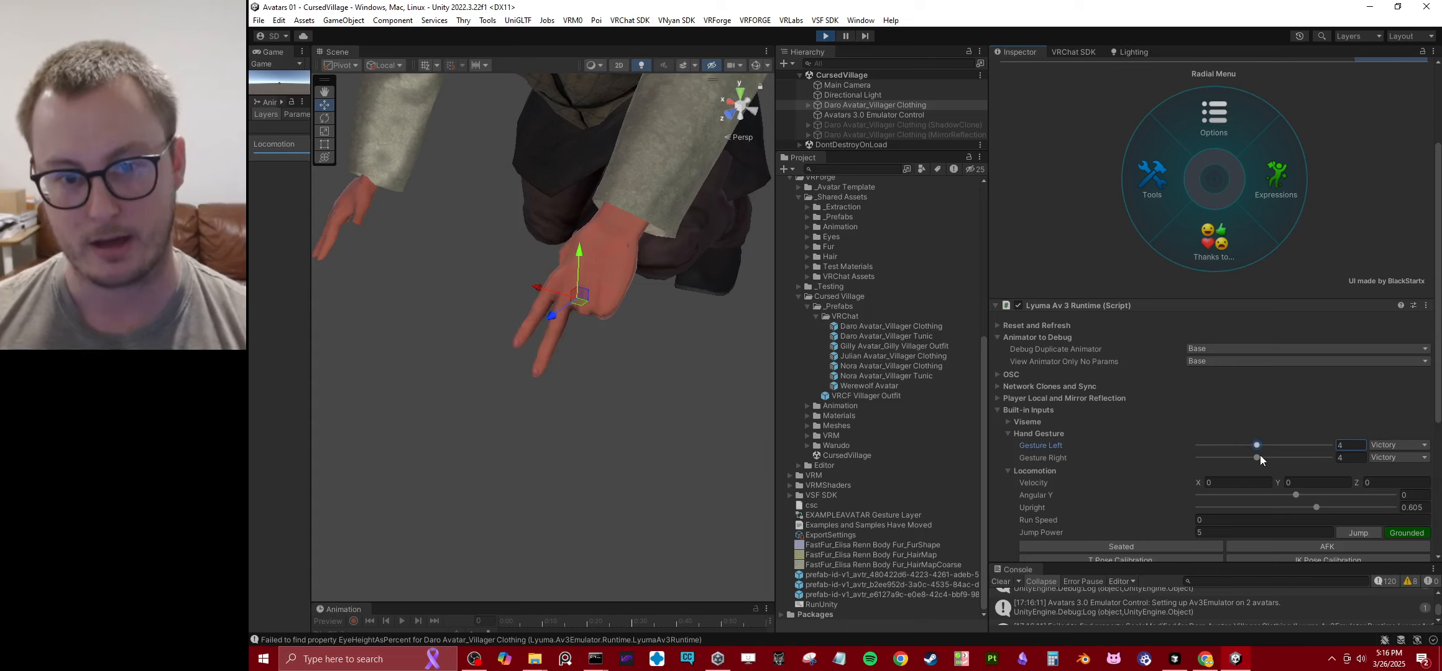
{"action": "left_click_drag", "start_coordinate": [647, 391], "coordinate": [962, 222], "text": "alt"}
{"action": "left_click_drag", "start_coordinate": [612, 225], "coordinate": [614, 275], "text": "alt"}
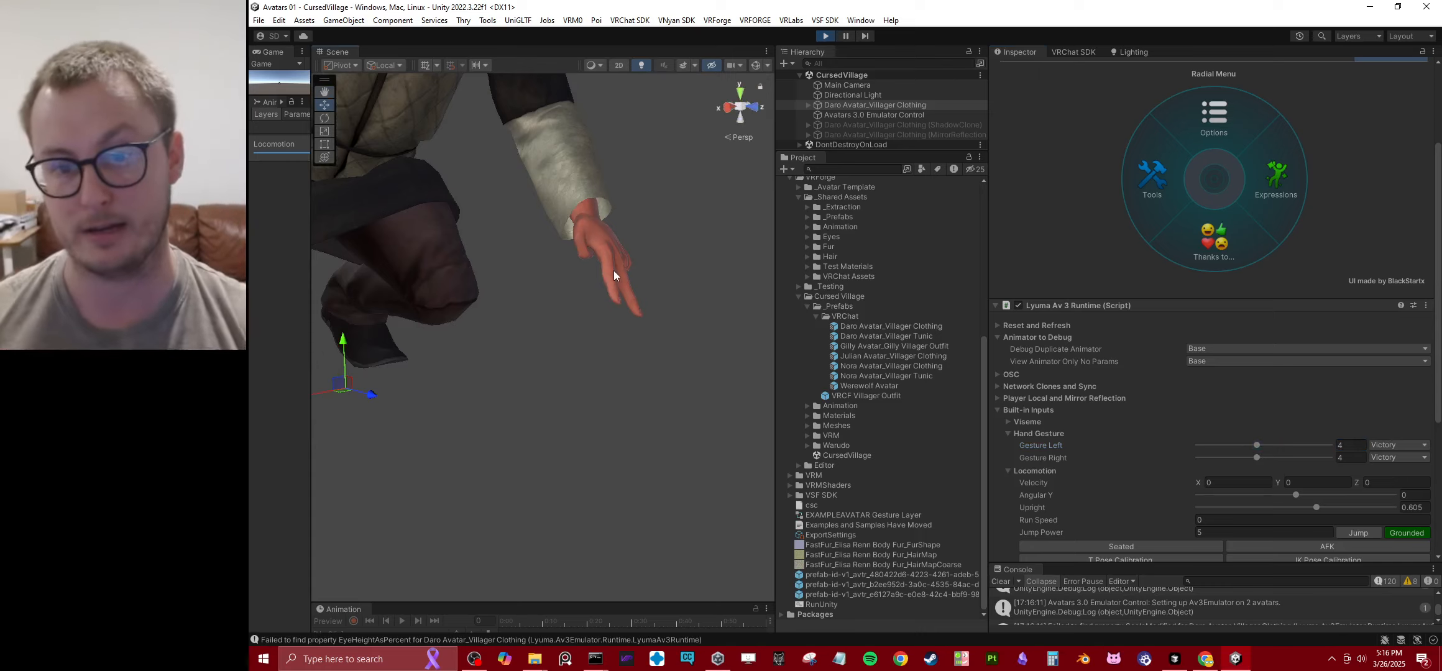
{"action": "left_click_drag", "start_coordinate": [614, 270], "coordinate": [534, 367], "text": "alt"}
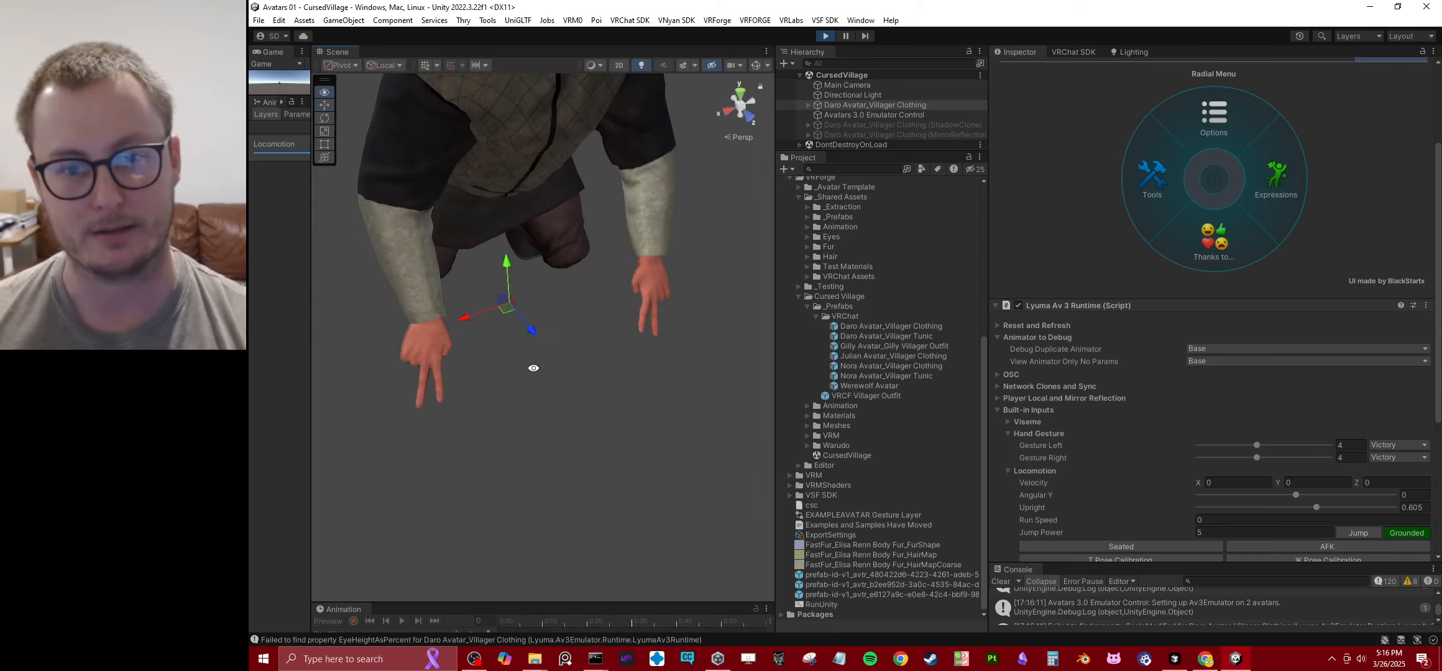
Step: Reset both hand gestures to 0 (Neutral) and set the Upright value back to 1
{"action": "left_click_drag", "start_coordinate": [1240, 448], "coordinate": [1190, 467]}
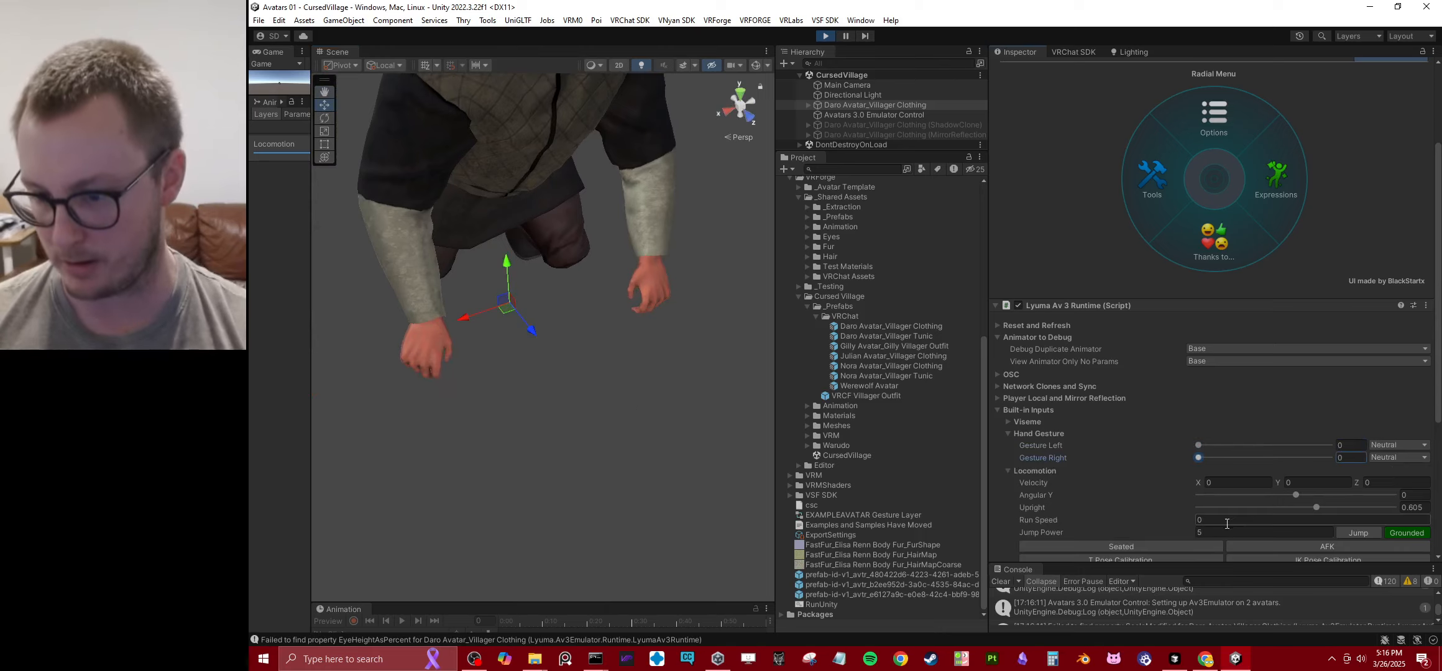
{"action": "left_click_drag", "start_coordinate": [1343, 505], "coordinate": [1401, 506]}
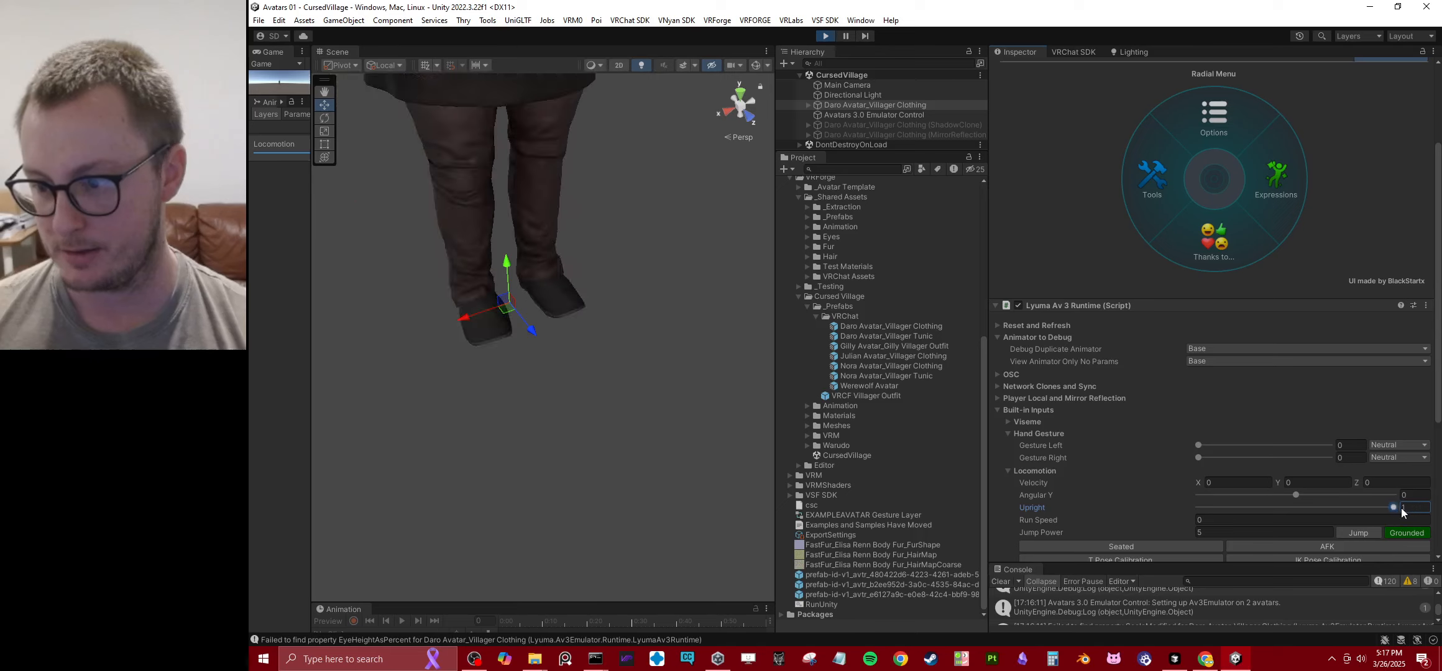
{"action": "right_click_drag", "start_coordinate": [573, 428], "coordinate": [611, 325]}
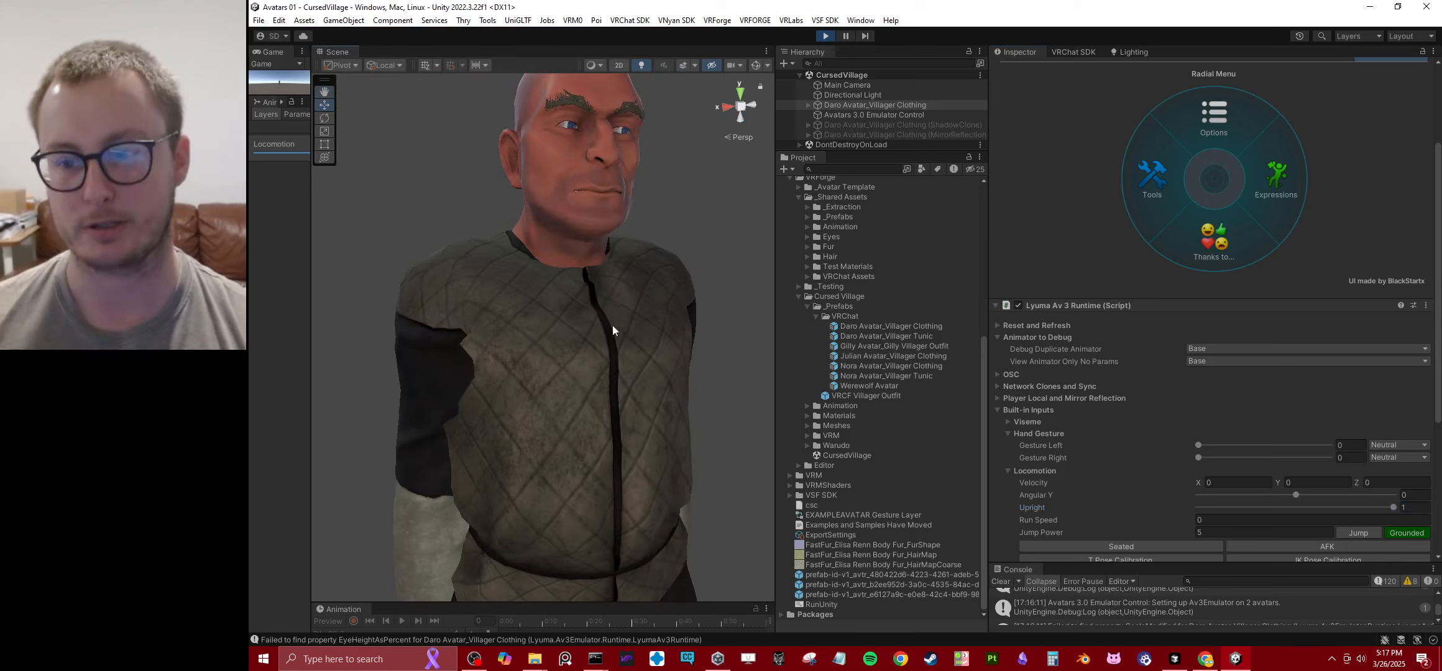
{"action": "scroll", "coordinate": [691, 313], "scroll_direction": "down", "scroll_amount": 2}
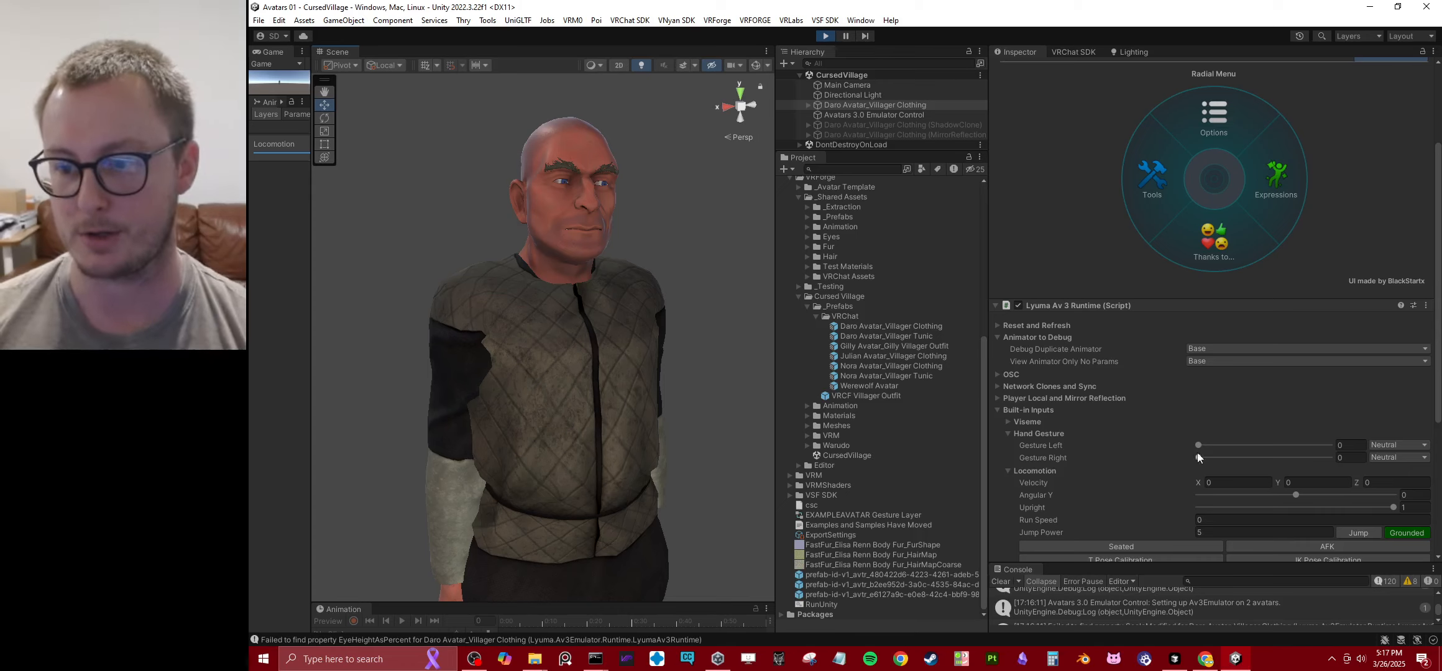
Step: Test the avatar's facial expression with both hand gestures at 1 (Fist), and return both to 0 (Neutral)
{"action": "mouse_move", "coordinate": [1199, 445]}
{"action": "left_mouse_down"}
{"action": "mouse_move", "coordinate": [1277, 448]}
{"action": "mouse_move", "coordinate": [1222, 447]}
{"action": "left_mouse_up"}
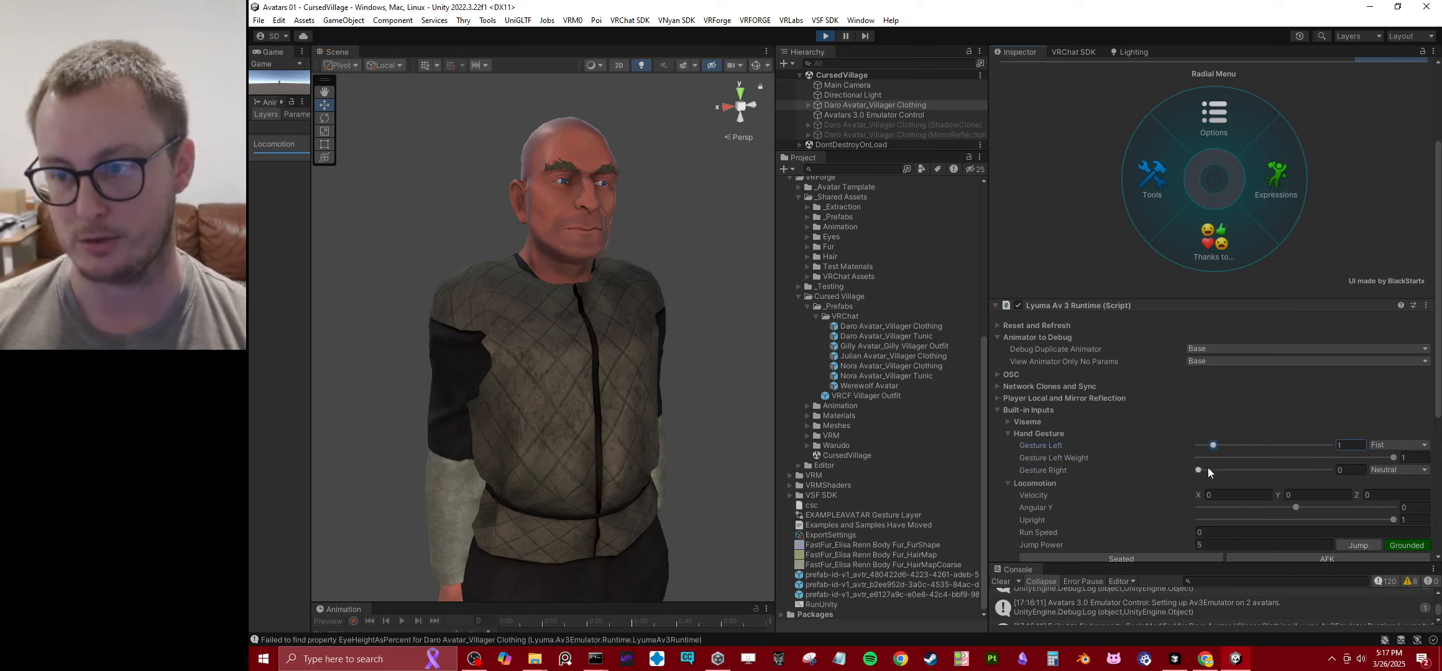
{"action": "left_click", "coordinate": [1213, 470]}
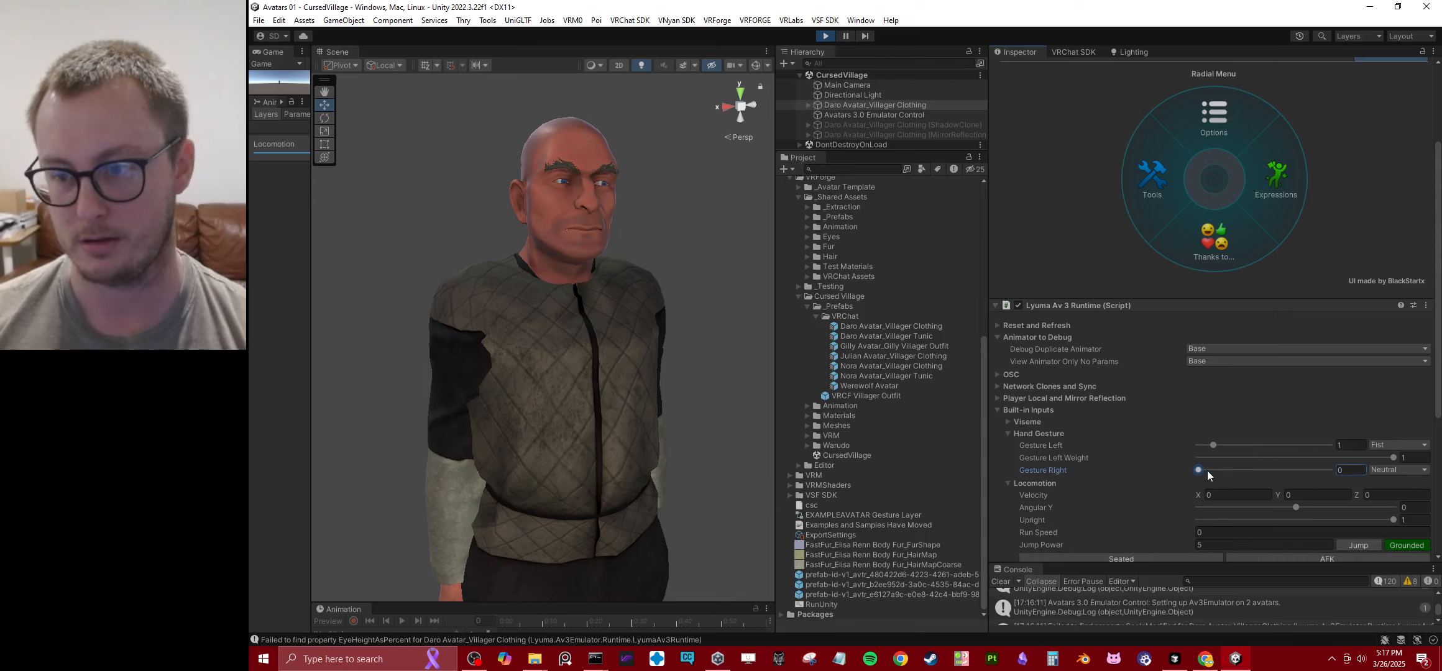
{"action": "left_click_drag", "start_coordinate": [610, 307], "coordinate": [578, 274], "text": "alt"}
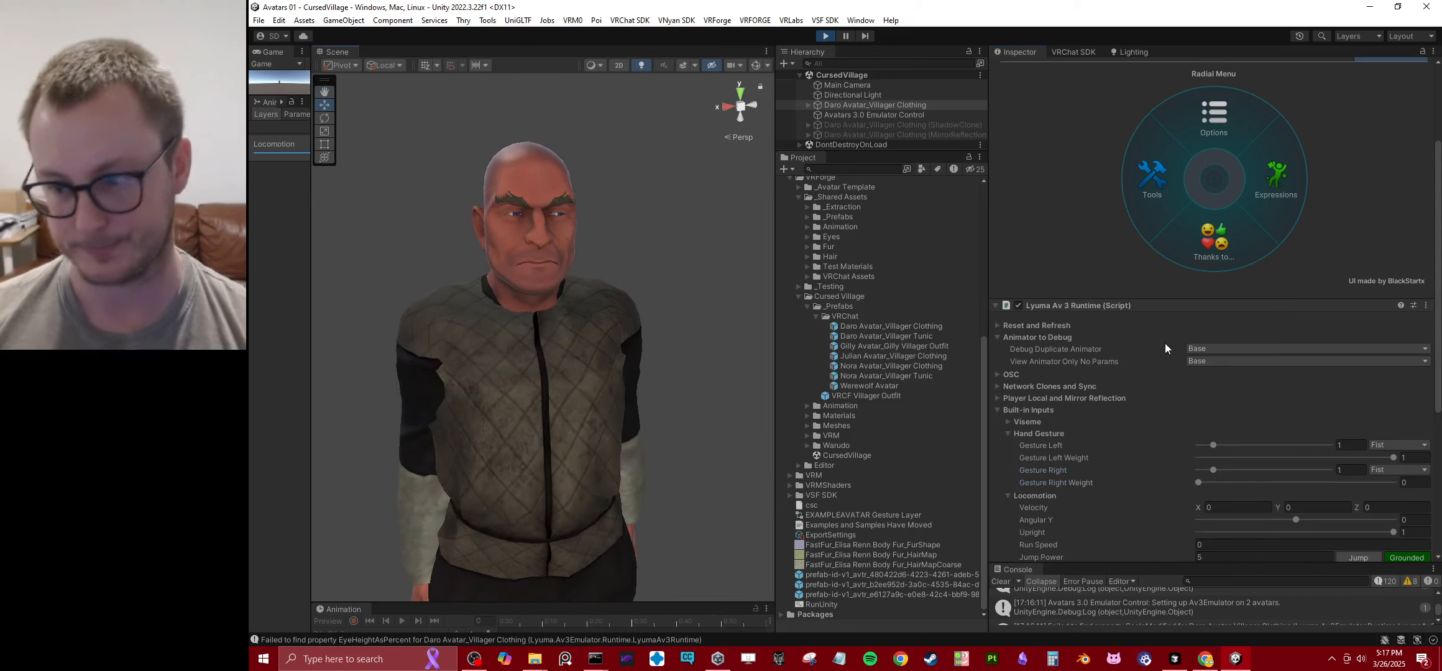
{"action": "left_click_drag", "start_coordinate": [1214, 444], "coordinate": [1181, 451]}
{"action": "left_click", "coordinate": [1204, 459]}
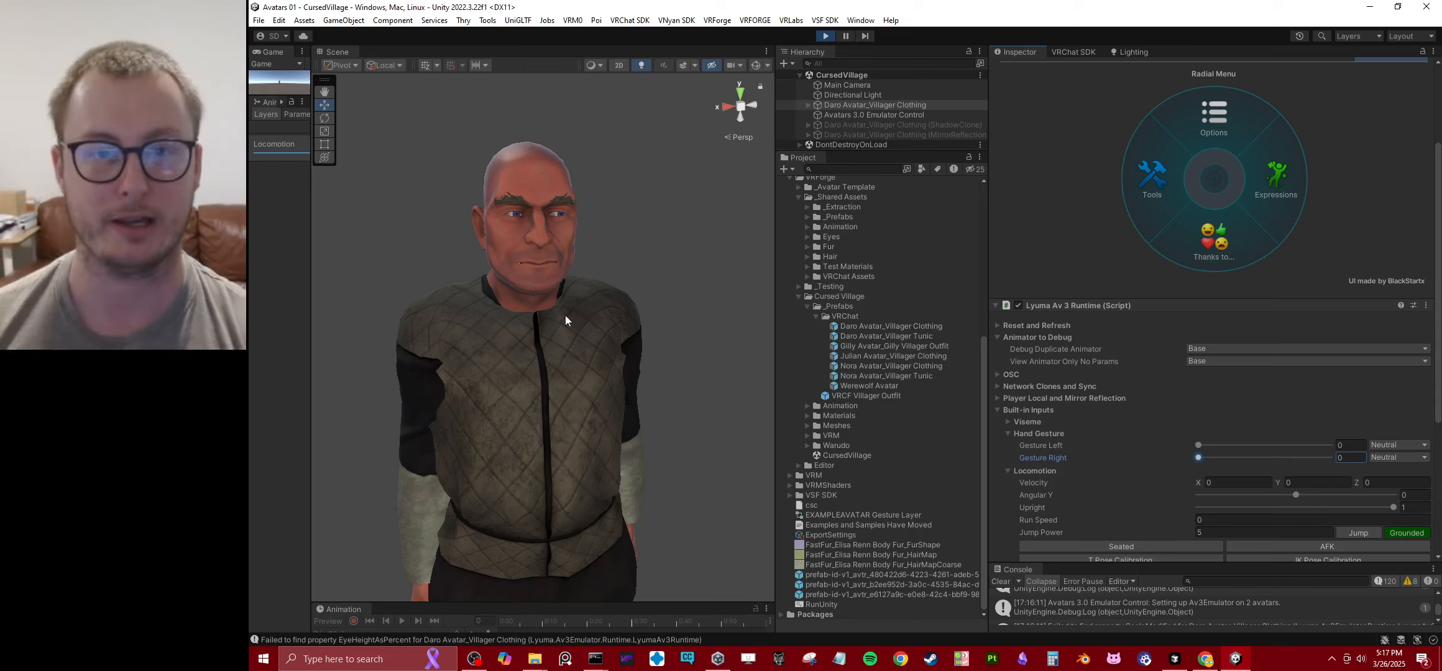
Step: Turn on Disable Gesture Expressions in the avatar's Expressions radial menu, test the left hand gesture, and turn the option off
{"action": "middle_click_drag", "start_coordinate": [566, 316], "coordinate": [638, 299]}
{"action": "scroll", "coordinate": [608, 309], "scroll_direction": "up", "scroll_amount": 3}
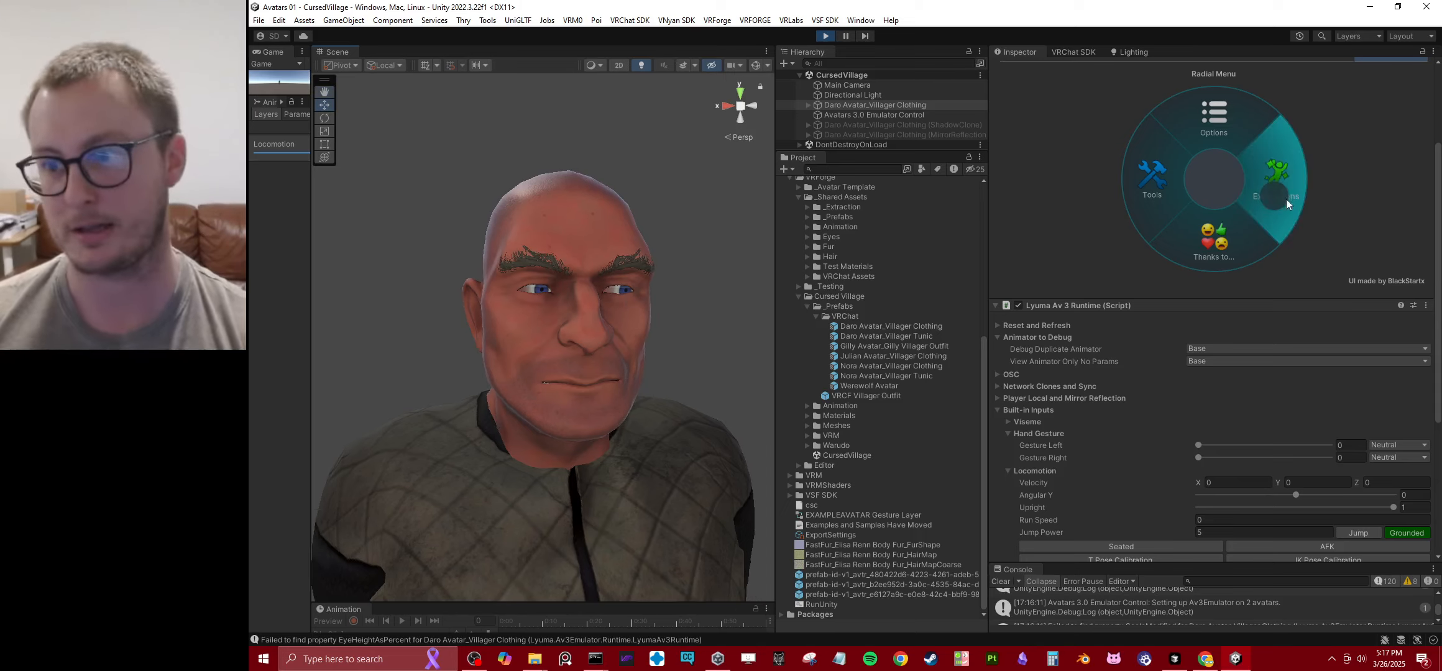
{"action": "left_click", "coordinate": [1277, 183]}
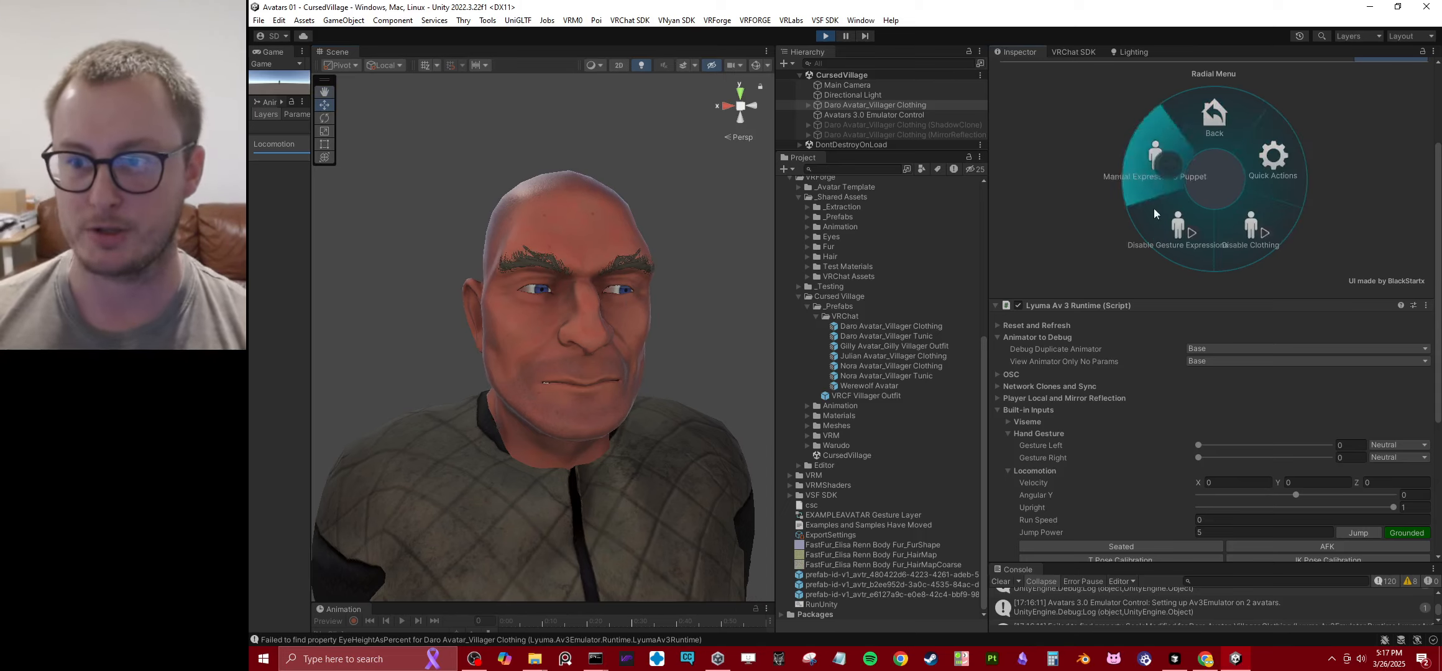
{"action": "left_click", "coordinate": [1169, 239]}
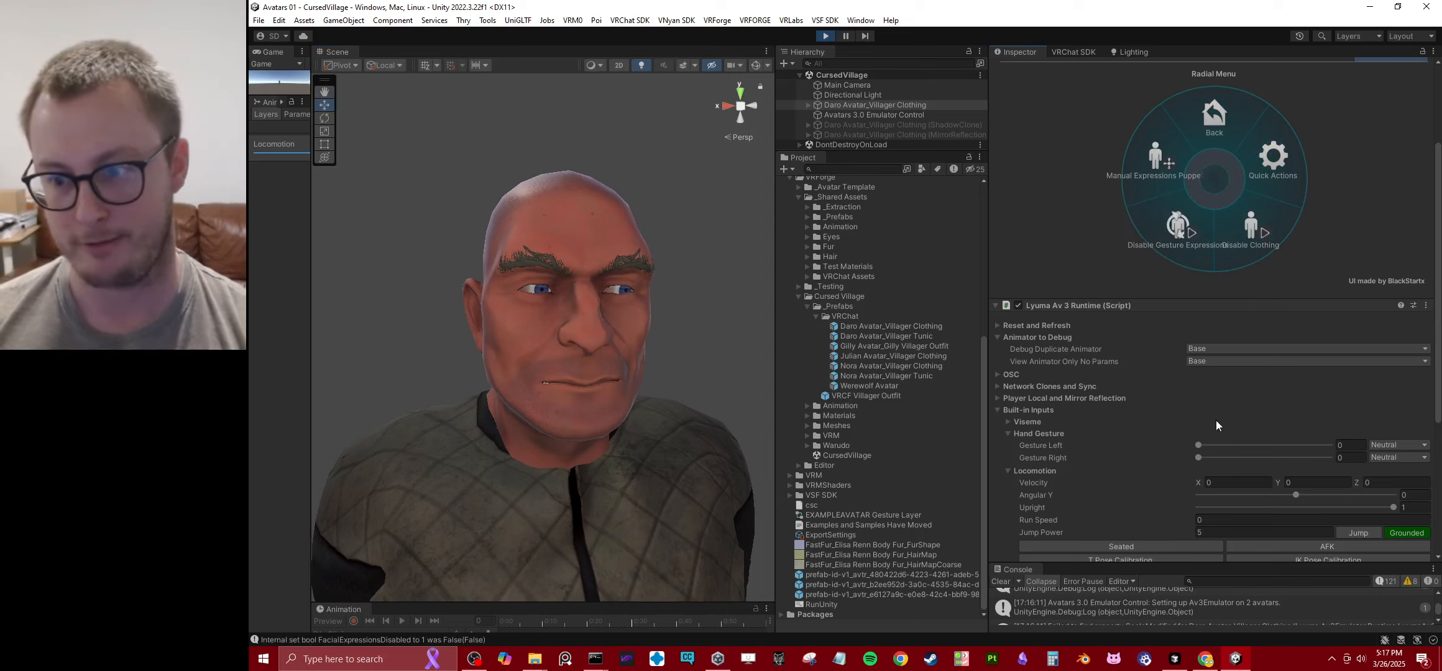
{"action": "mouse_move", "coordinate": [1208, 445]}
{"action": "left_mouse_down"}
{"action": "mouse_move", "coordinate": [1306, 442]}
{"action": "mouse_move", "coordinate": [1187, 454]}
{"action": "left_mouse_up"}
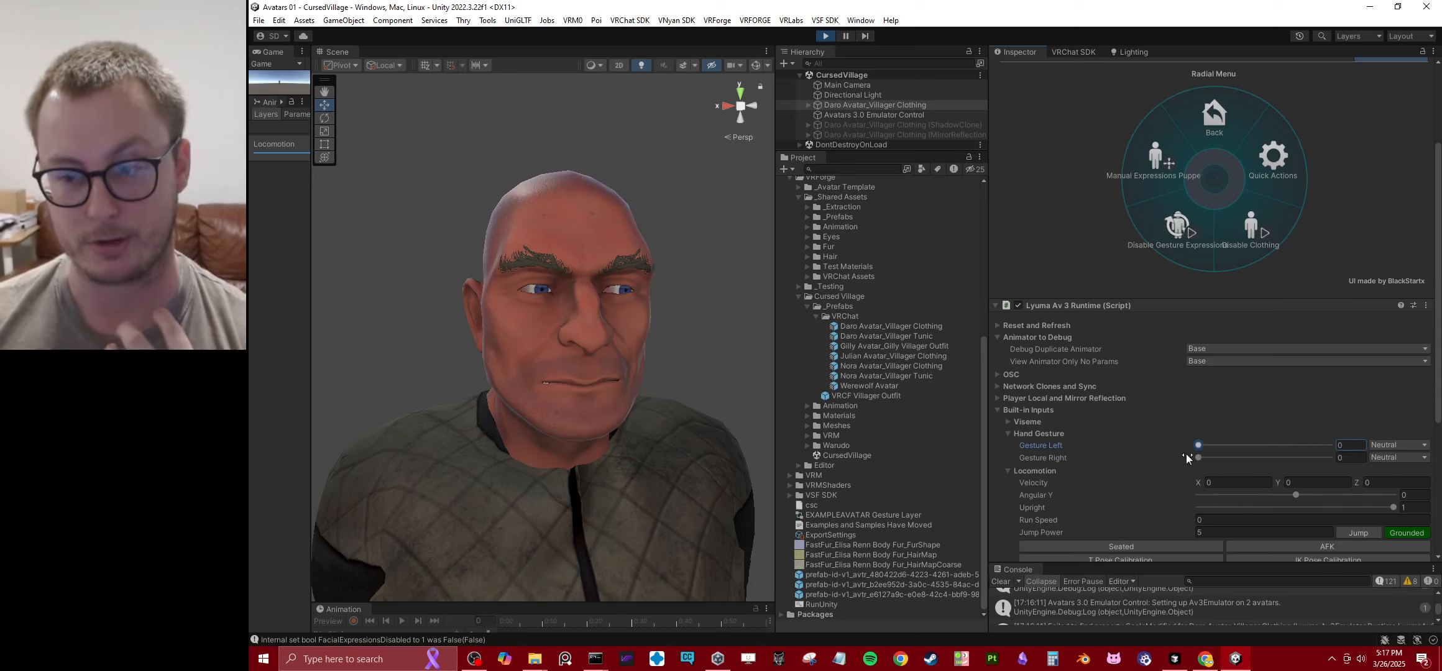
{"action": "left_click", "coordinate": [1178, 235]}
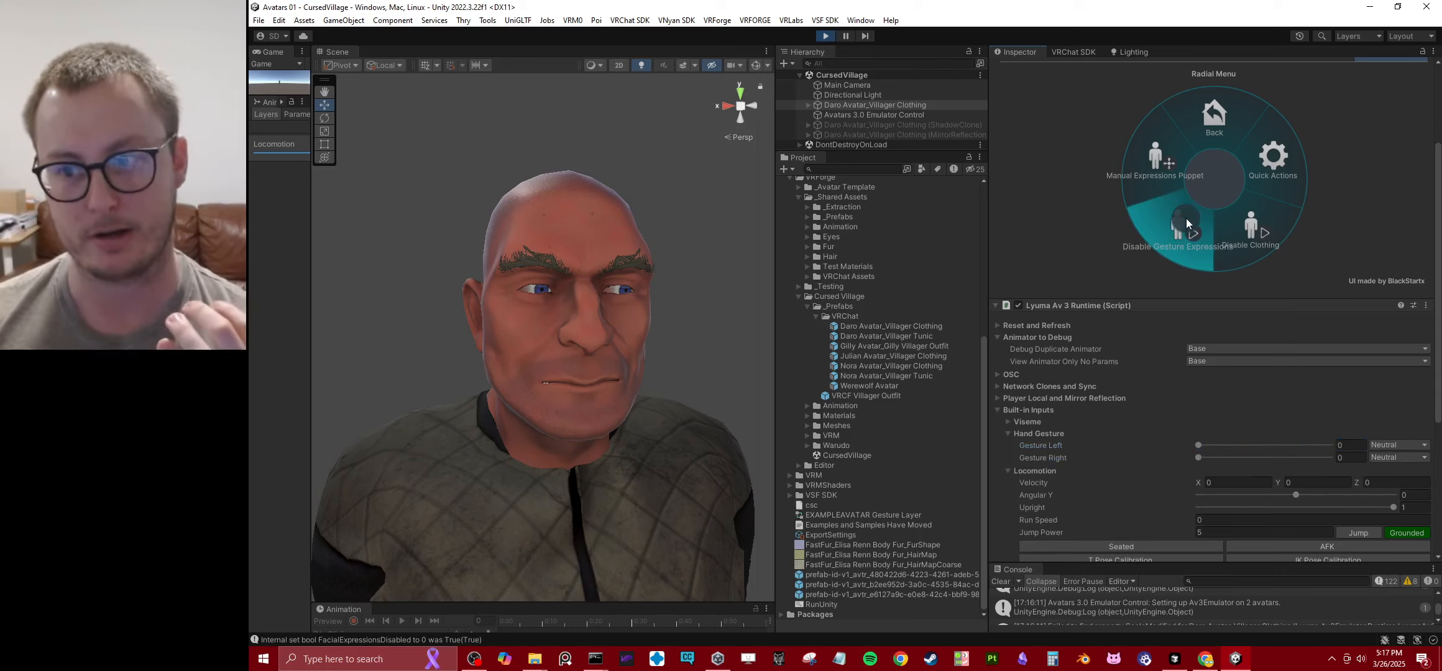
Step: Toggle Disable Clothing on and off, and try out the Manual Expressions Puppet on the avatar's face
{"action": "left_click", "coordinate": [1240, 222]}
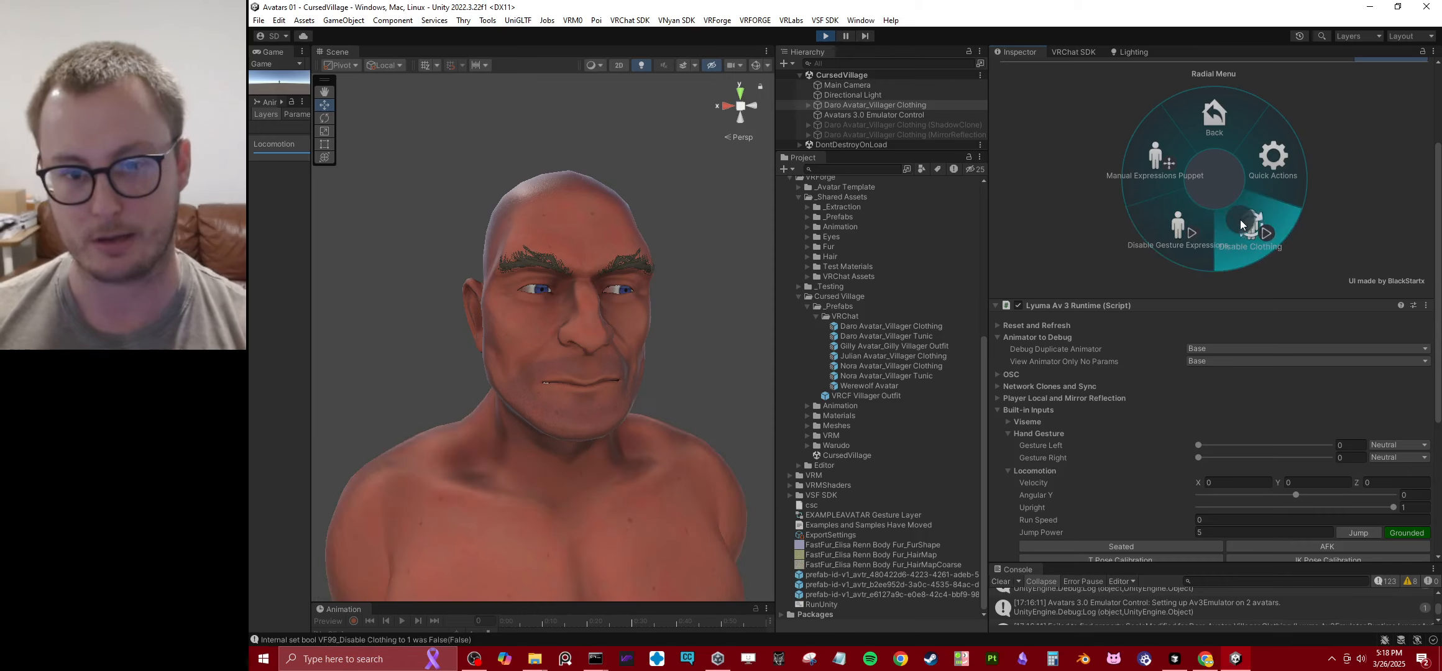
{"action": "left_click", "coordinate": [1241, 220]}
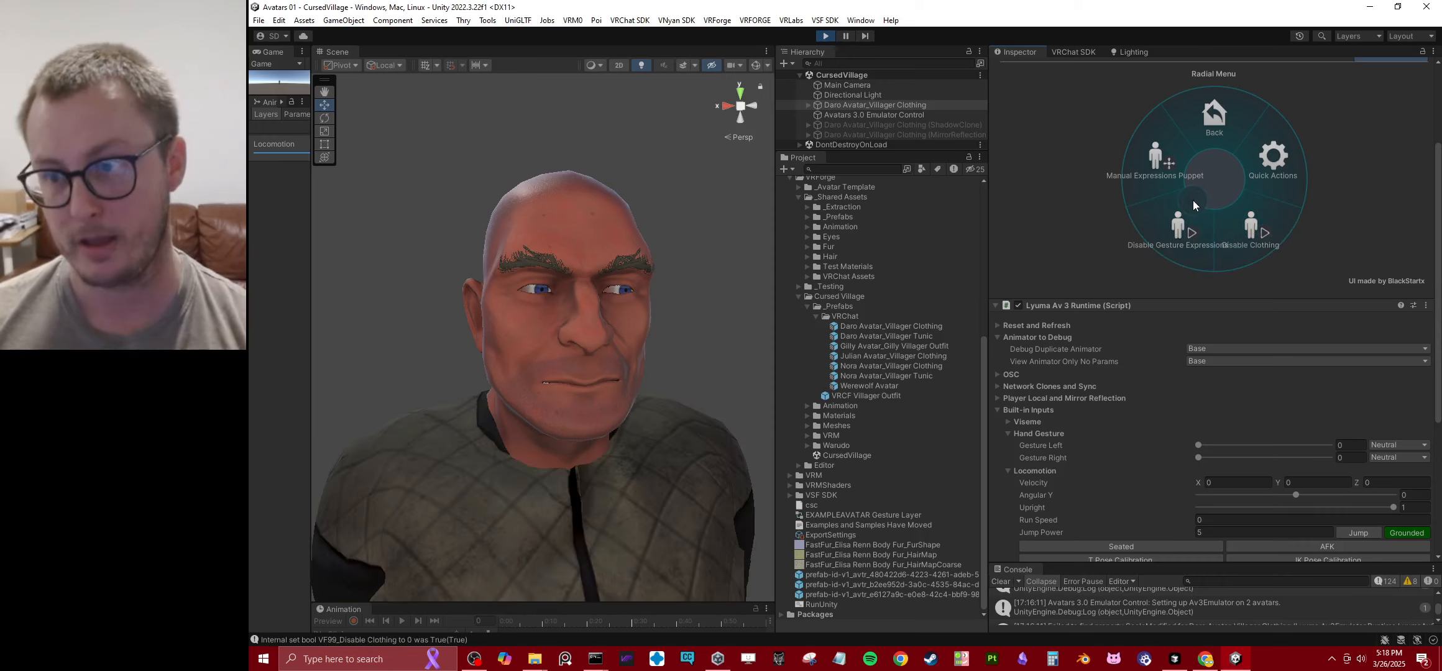
{"action": "left_click", "coordinate": [1154, 149]}
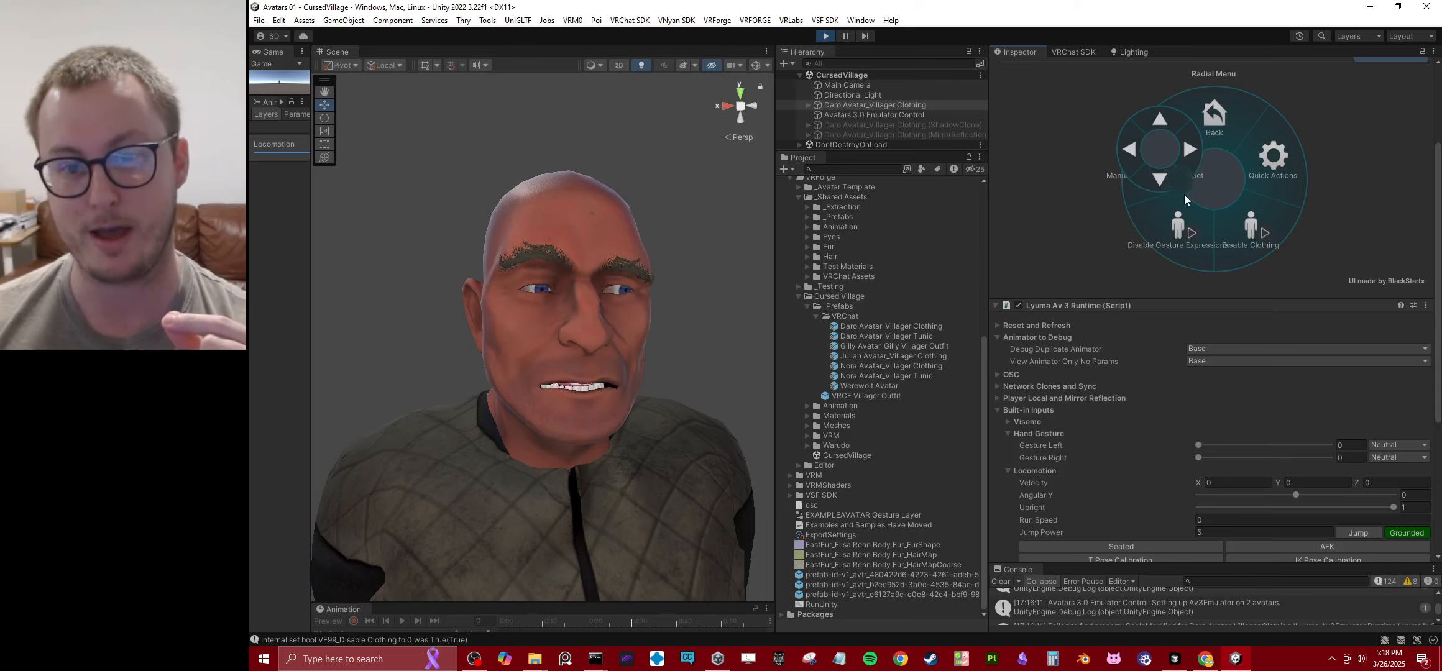
{"action": "left_click", "coordinate": [1166, 154]}
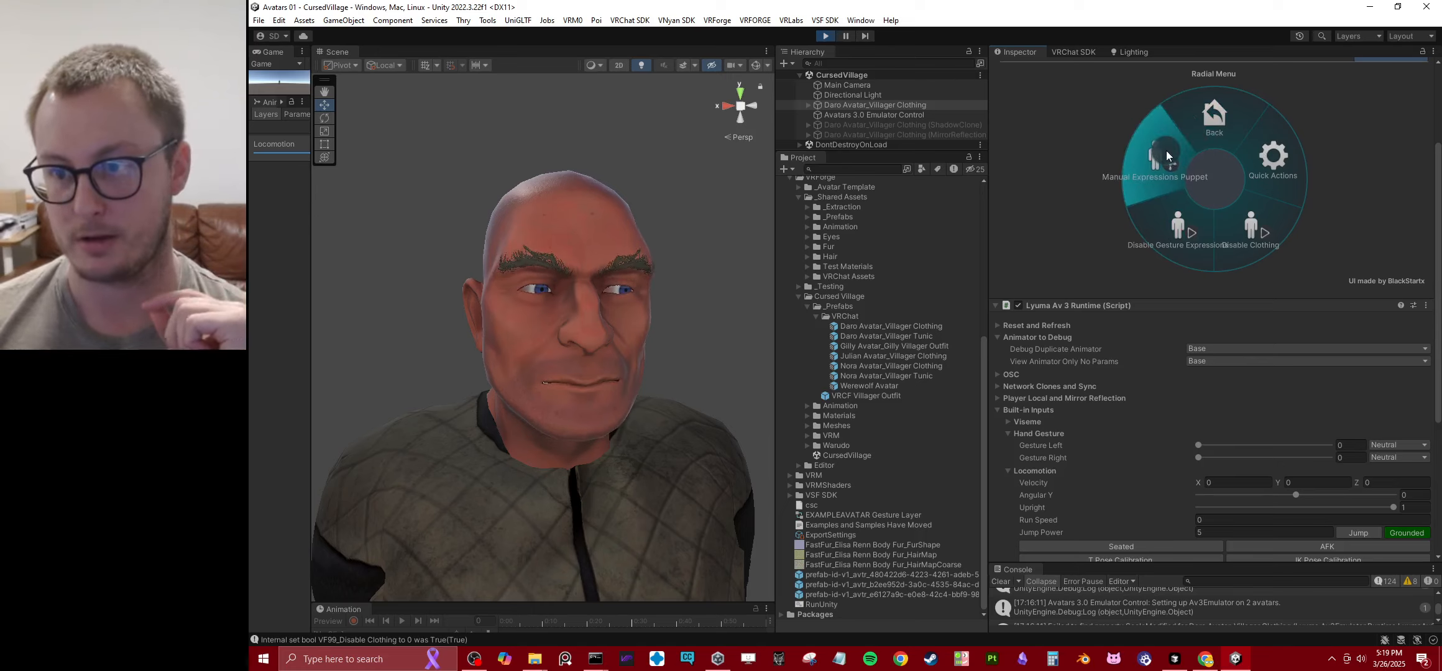
{"action": "left_click", "coordinate": [1178, 233]}
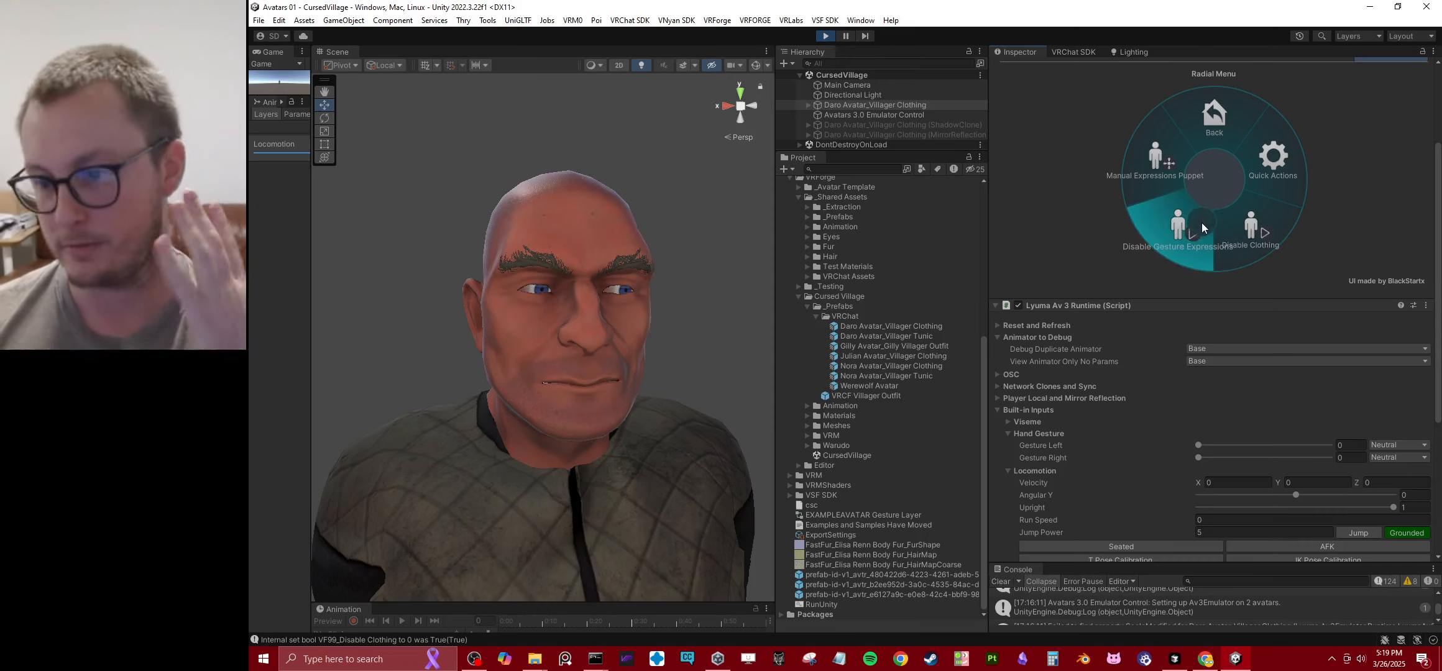
Step: Exit play mode, expand the Daro avatar's hierarchy and inspect its Animator and the VRCF Villager Outfit child object
{"action": "left_click", "coordinate": [1201, 223]}
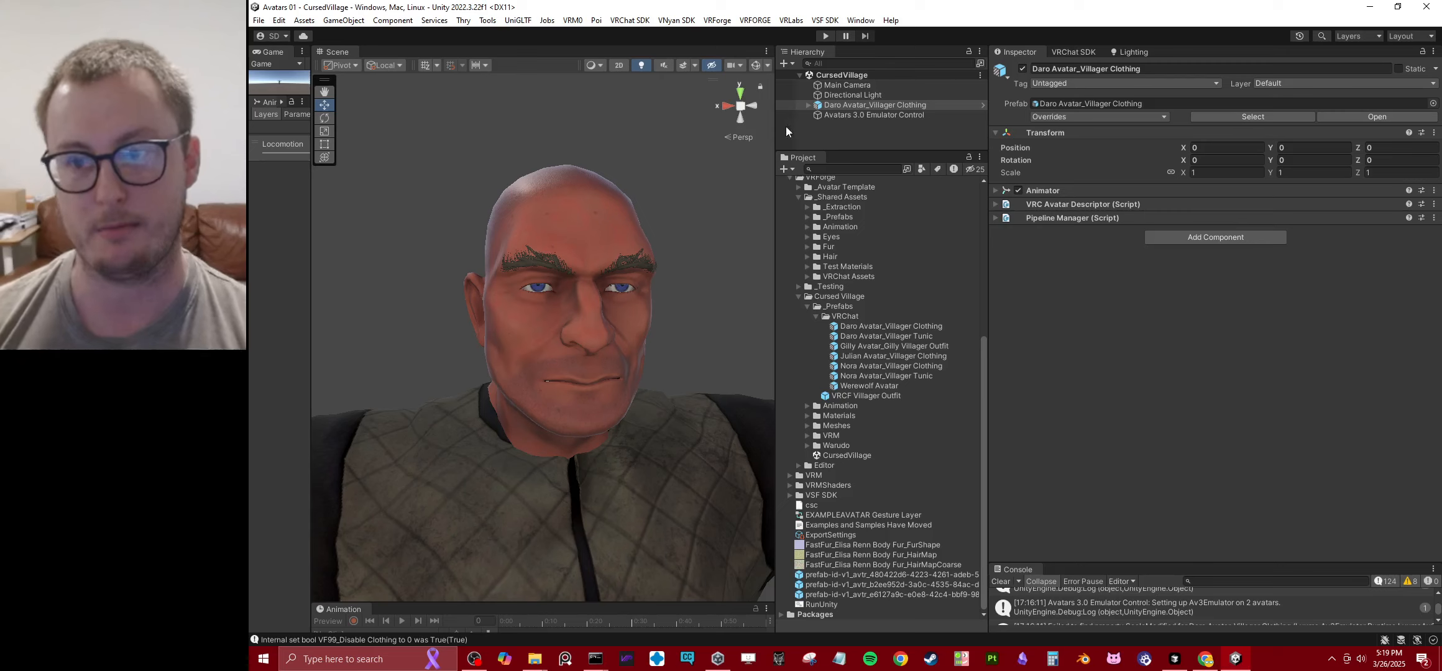
{"action": "left_click", "coordinate": [1073, 135]}
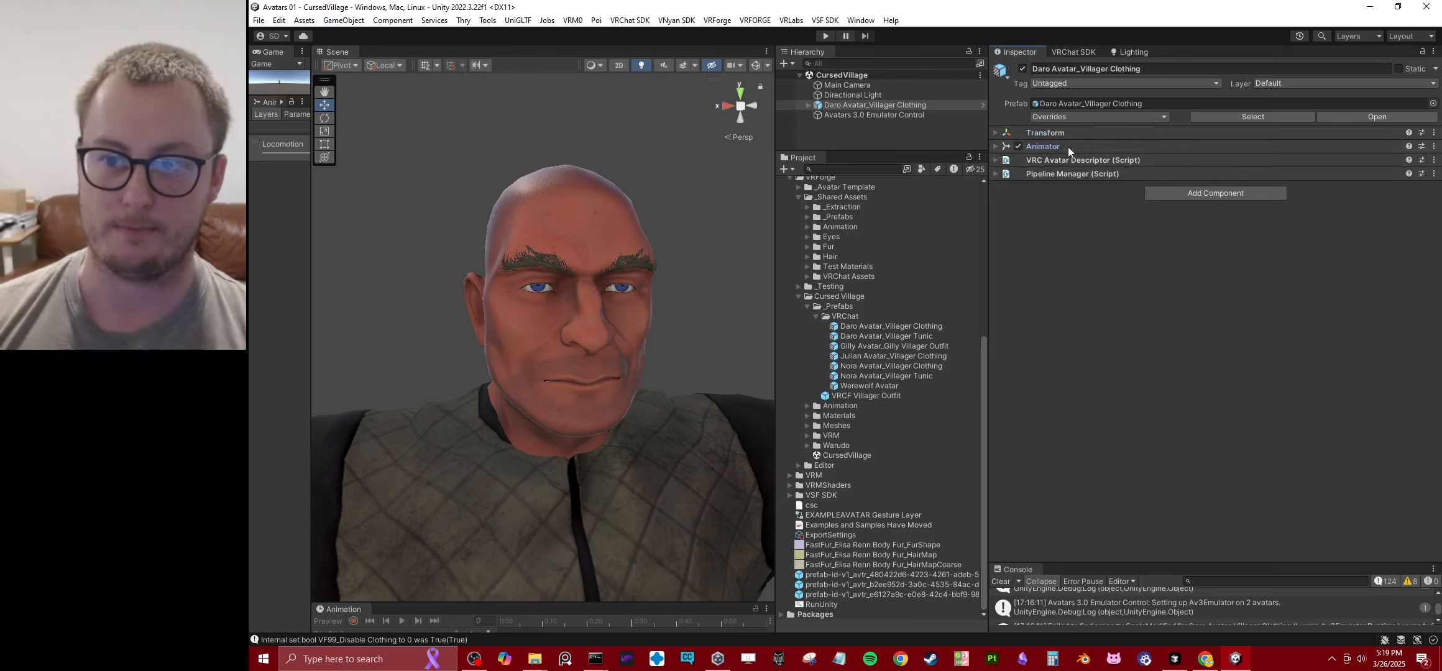
{"action": "left_click", "coordinate": [1067, 147]}
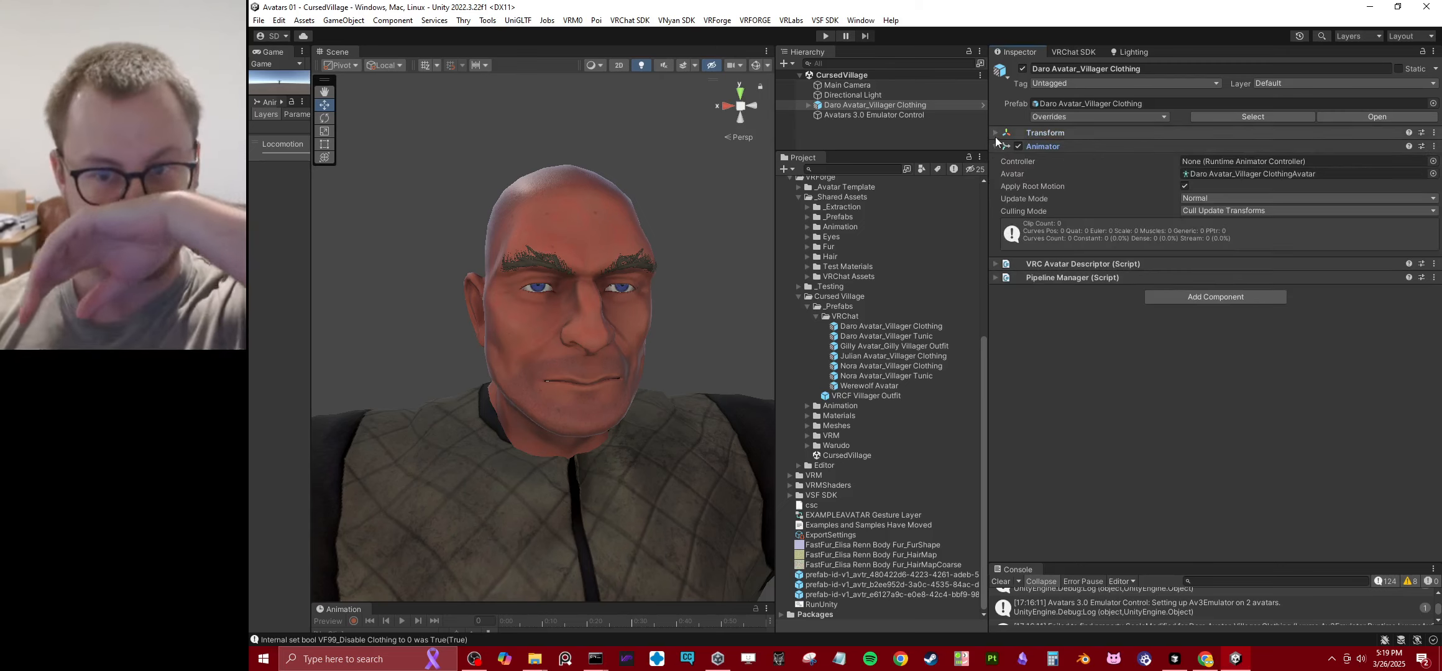
{"action": "left_click_drag", "start_coordinate": [883, 152], "coordinate": [883, 254]}
{"action": "left_click", "coordinate": [819, 106]}
{"action": "left_click", "coordinate": [809, 105]}
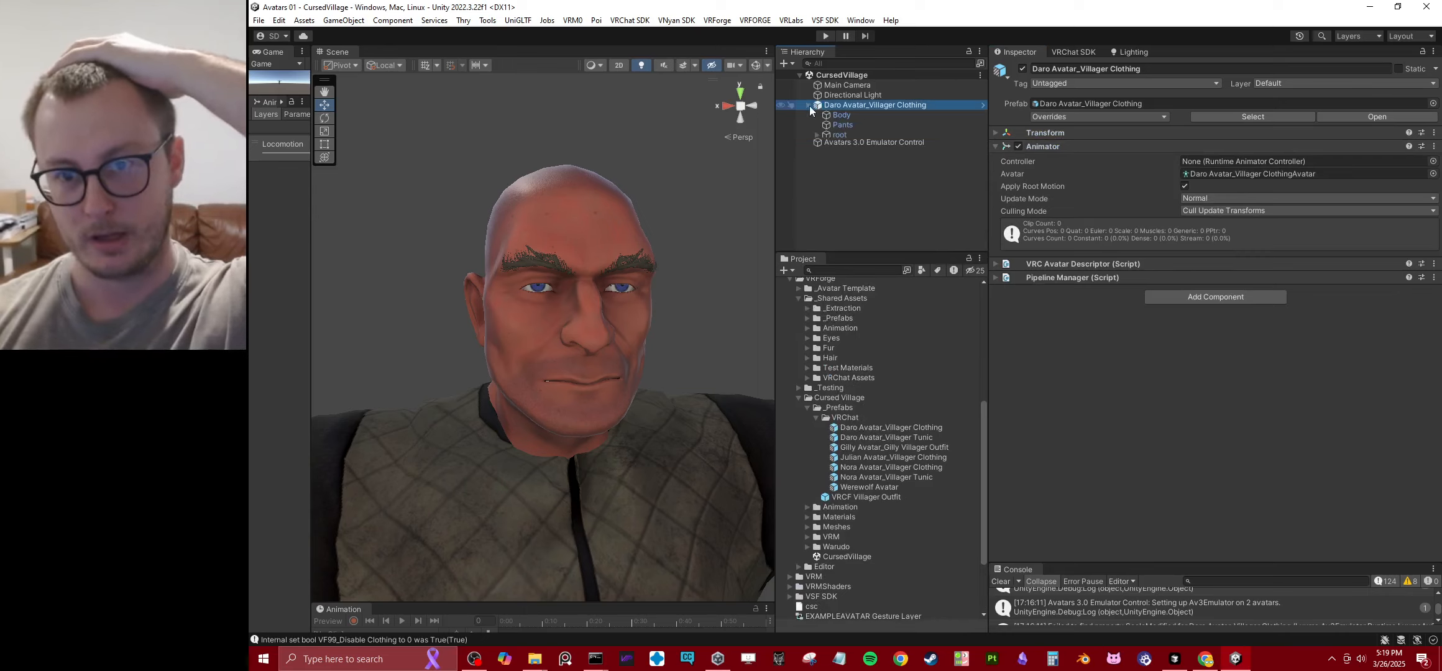
{"action": "left_click", "coordinate": [818, 165]}
{"action": "left_click", "coordinate": [855, 166]}
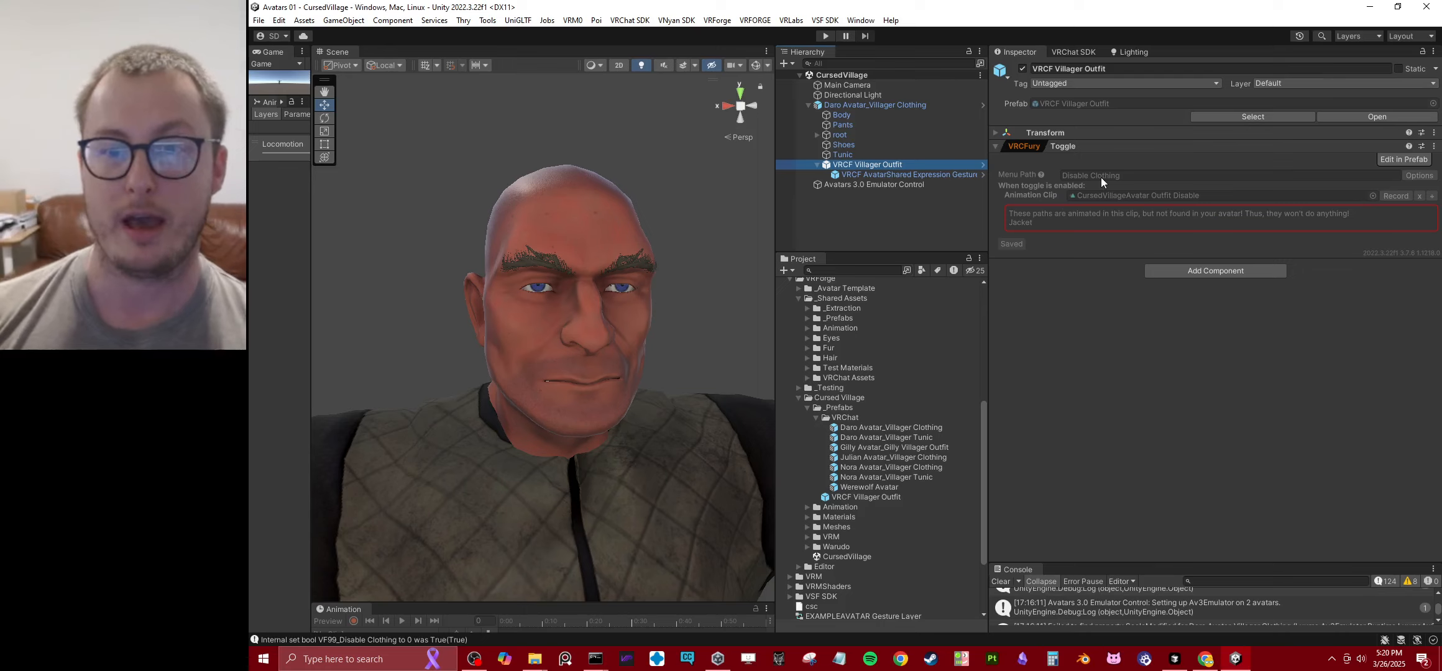
Step: Add the Gilly Avatar_Gilly Villager Outfit prefab to the scene and move it sideways to stand beside the Daro avatar
{"action": "left_click_drag", "start_coordinate": [842, 448], "coordinate": [827, 224]}
{"action": "left_click", "coordinate": [808, 195]}
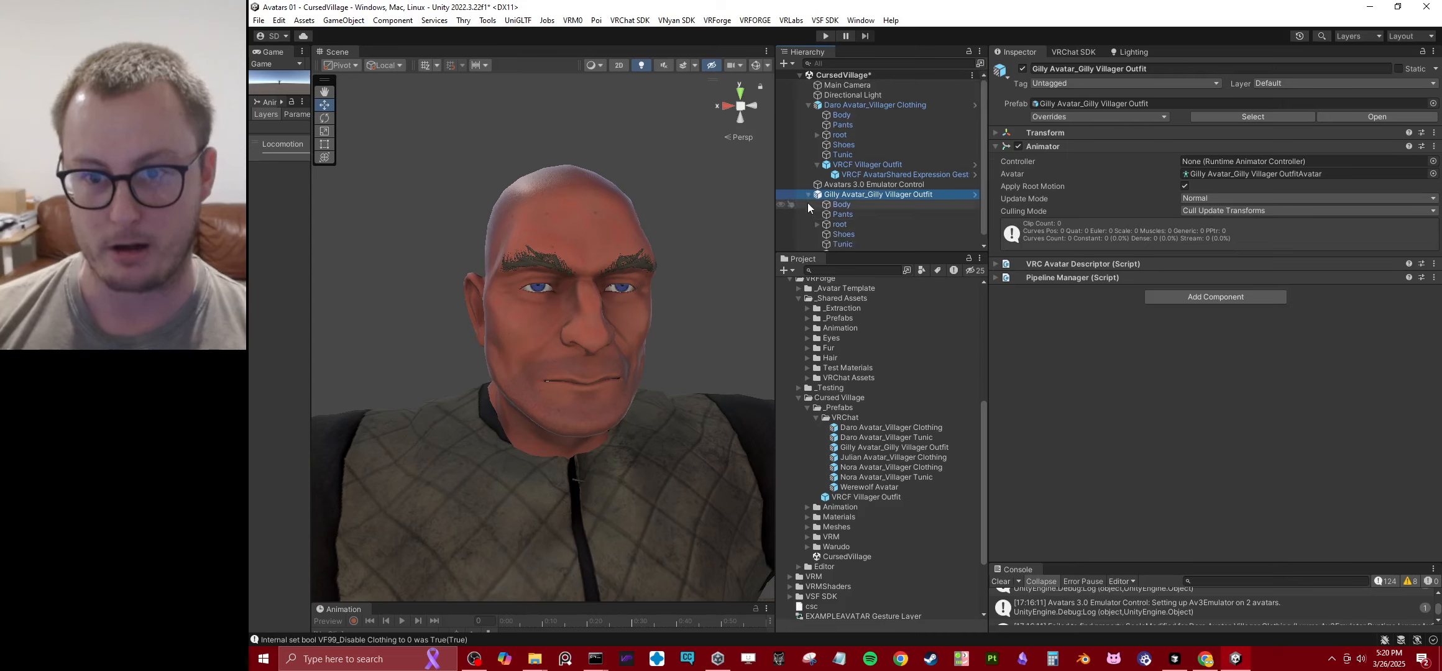
{"action": "key", "text": "f"}
{"action": "right_click_drag", "start_coordinate": [609, 335], "coordinate": [608, 390]}
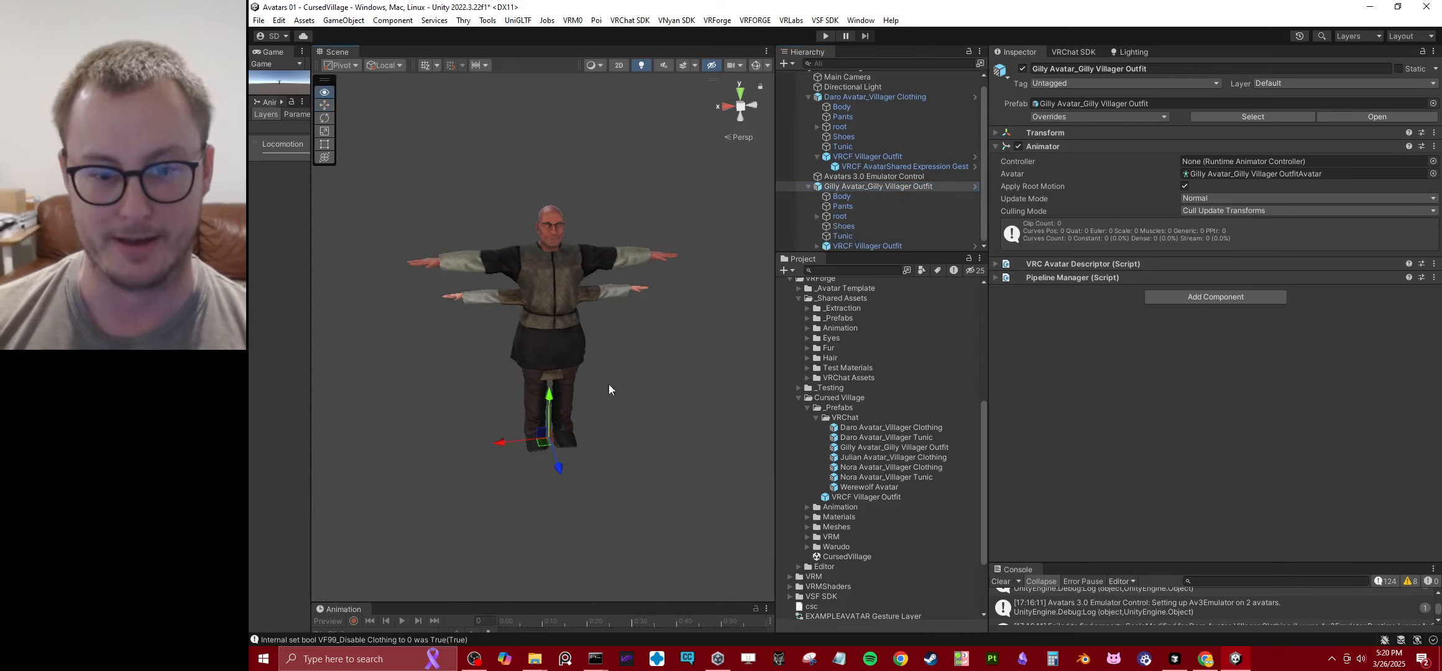
{"action": "left_click_drag", "start_coordinate": [500, 443], "coordinate": [639, 432]}
{"action": "right_click_drag", "start_coordinate": [584, 428], "coordinate": [627, 404]}
{"action": "key", "text": "w"}
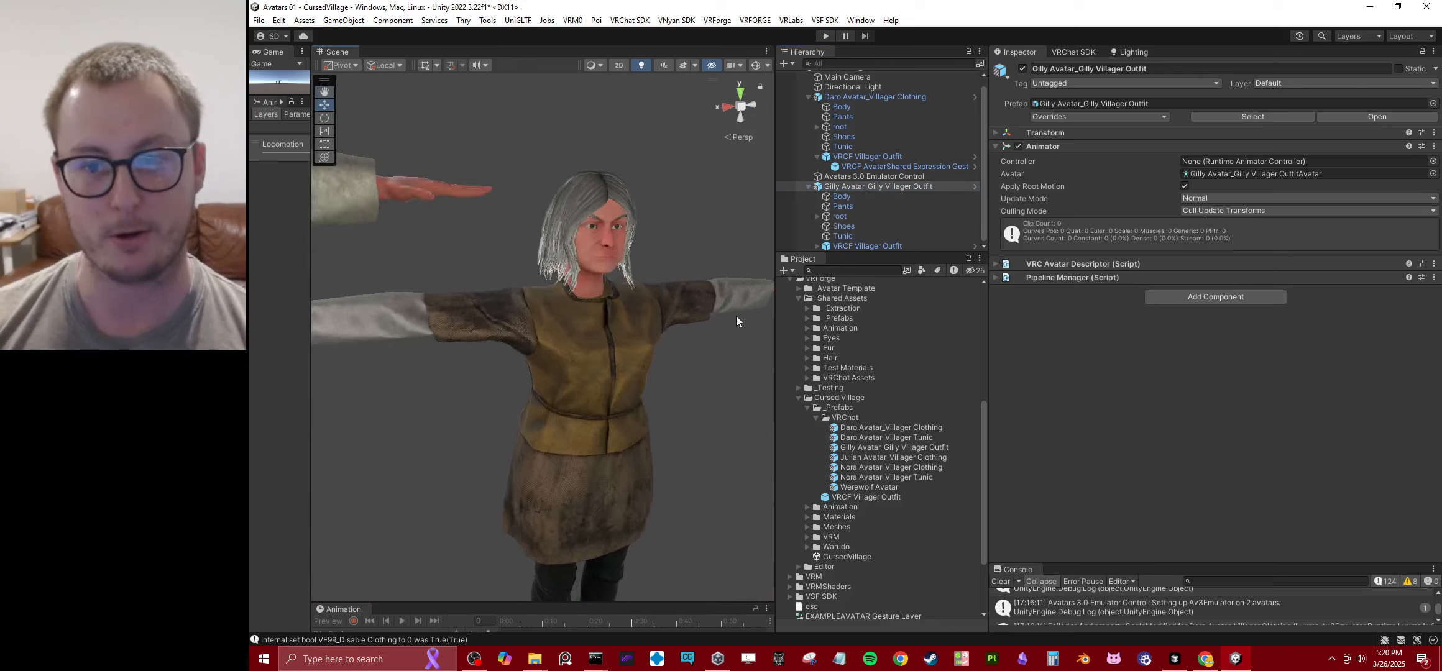
Step: Inspect the VRCF Villager Outfit under the Gilly avatar and its nested VRCF AvatarShared Expression Gestures object
{"action": "left_click", "coordinate": [850, 245]}
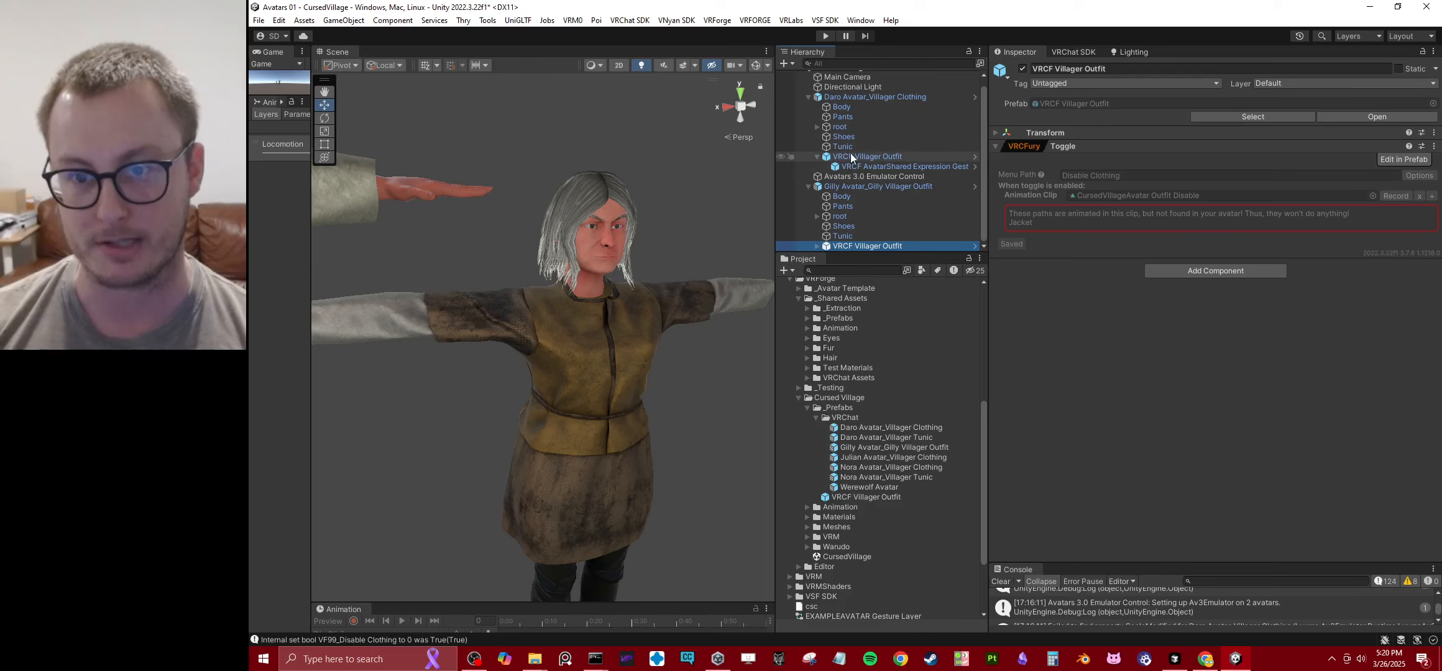
{"action": "left_click_drag", "start_coordinate": [869, 254], "coordinate": [868, 286]}
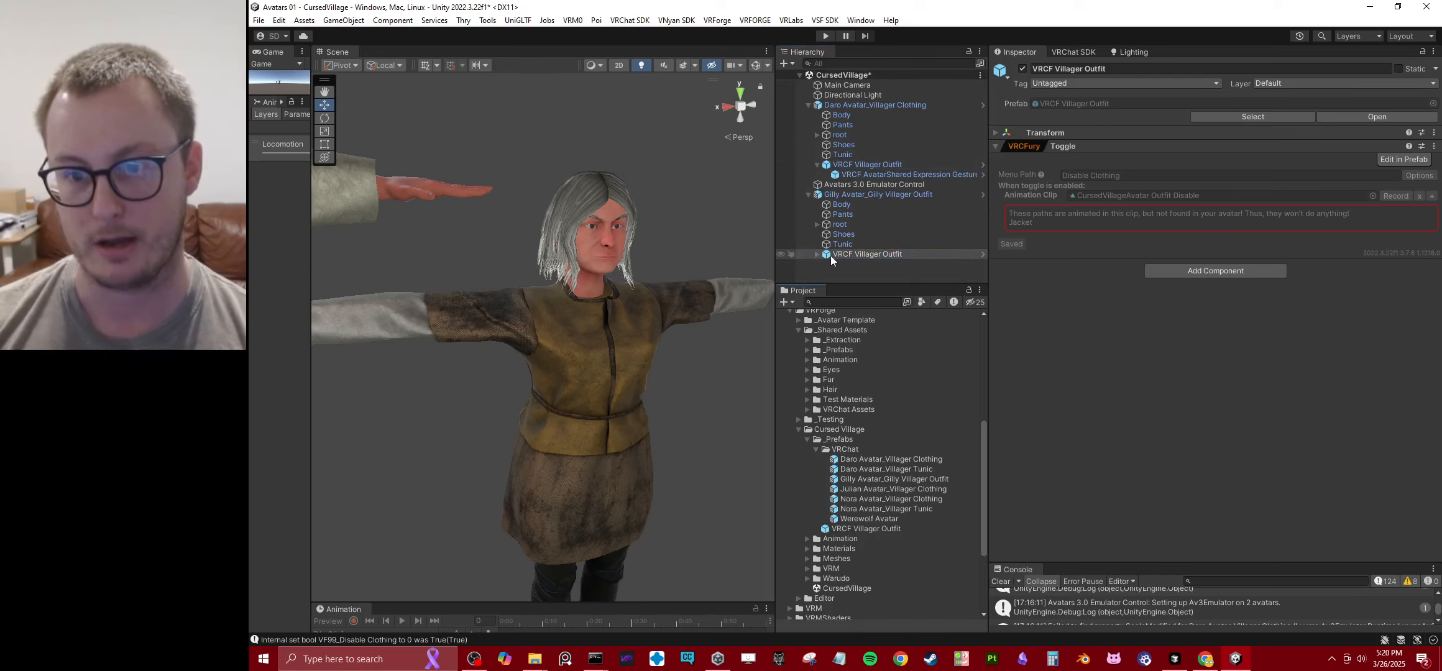
{"action": "left_click", "coordinate": [816, 254]}
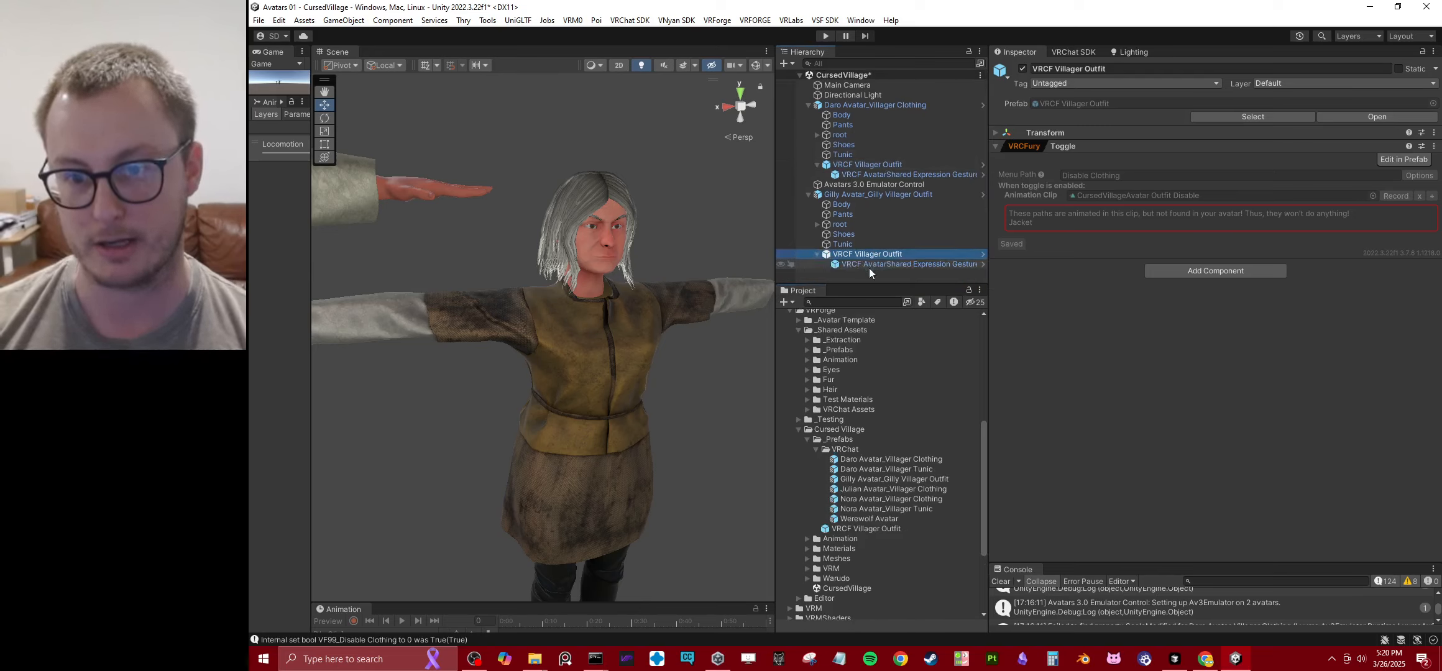
{"action": "left_click", "coordinate": [869, 268]}
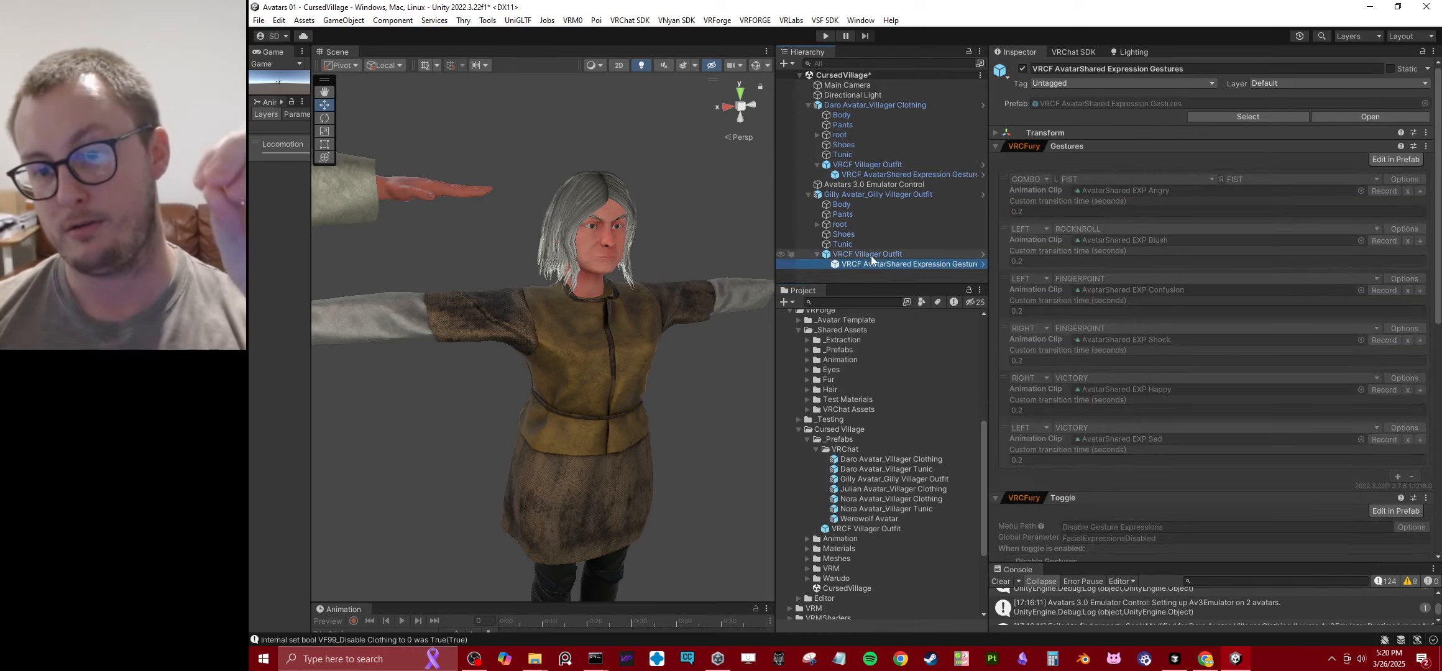
{"action": "left_click", "coordinate": [849, 254]}
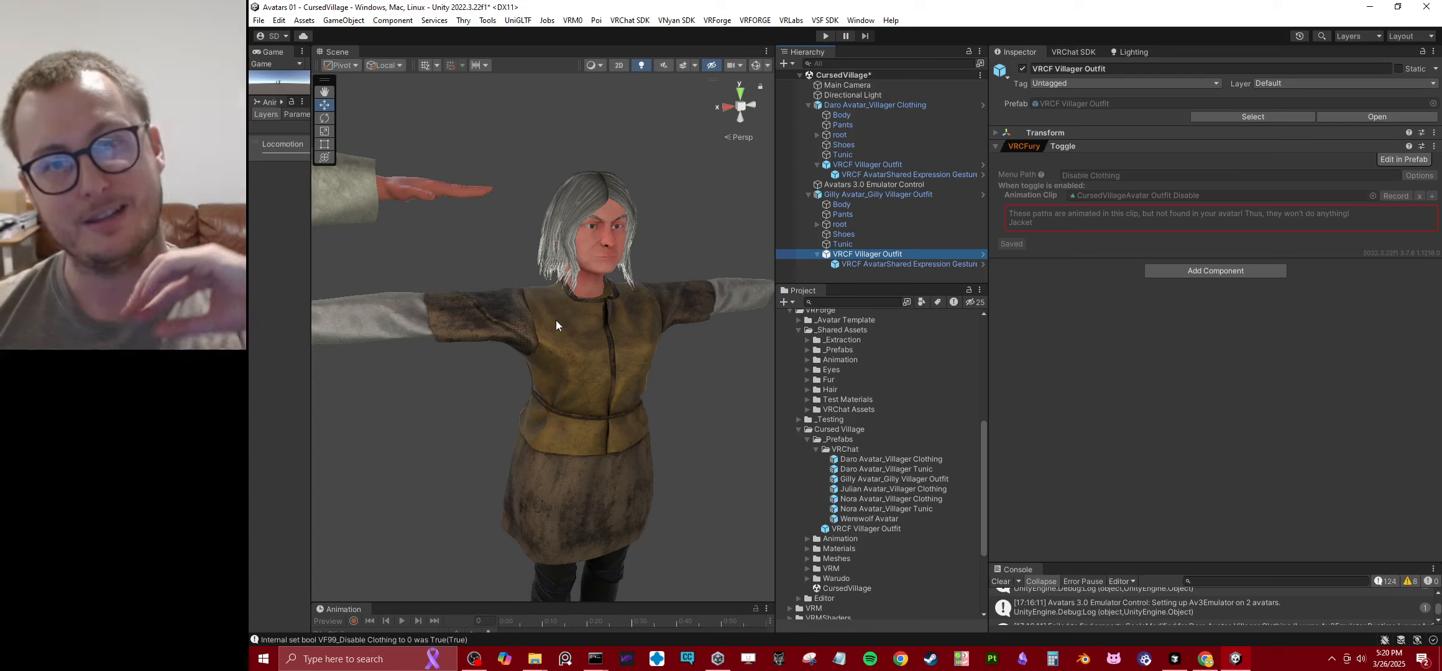
Step: Collapse the VRChat prefabs folder and select everything from the Cursed Village folder down to its CursedVillage scene
{"action": "left_click", "coordinate": [815, 449]}
{"action": "left_click", "coordinate": [816, 460]}
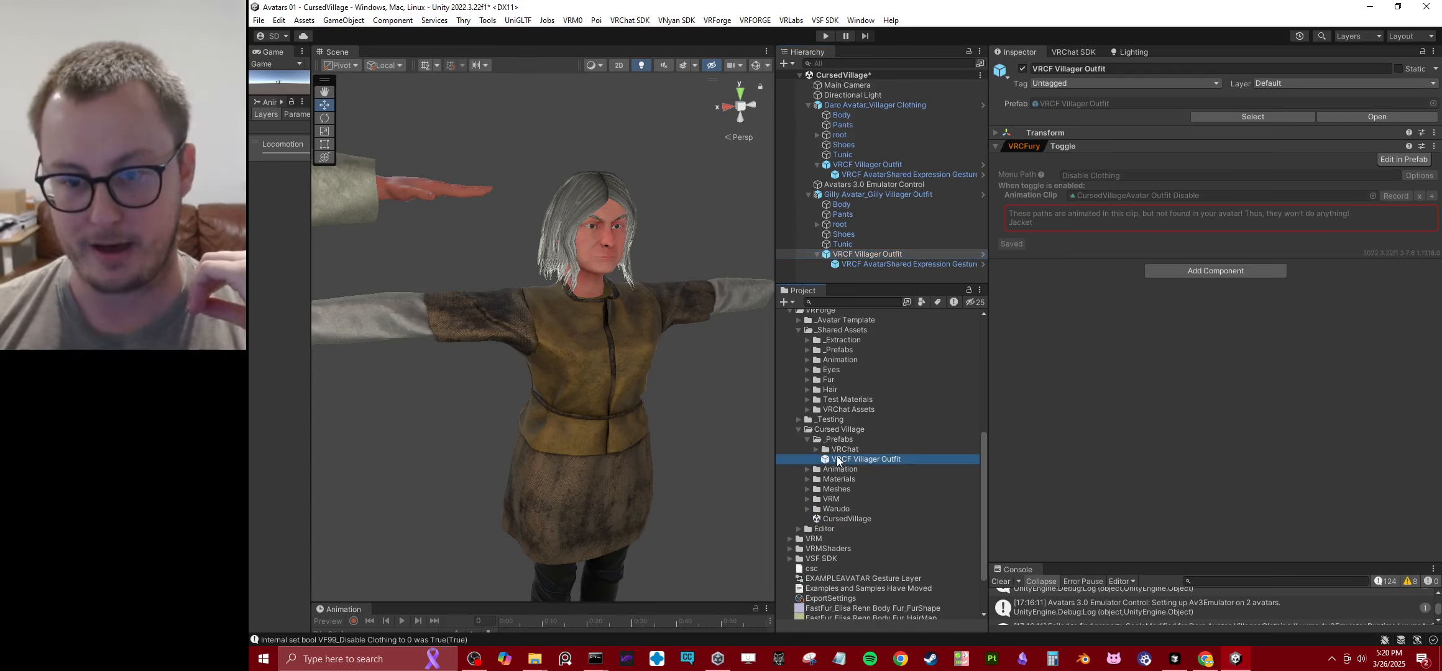
{"action": "left_click", "coordinate": [828, 430]}
{"action": "left_click", "coordinate": [854, 521], "text": "shift"}
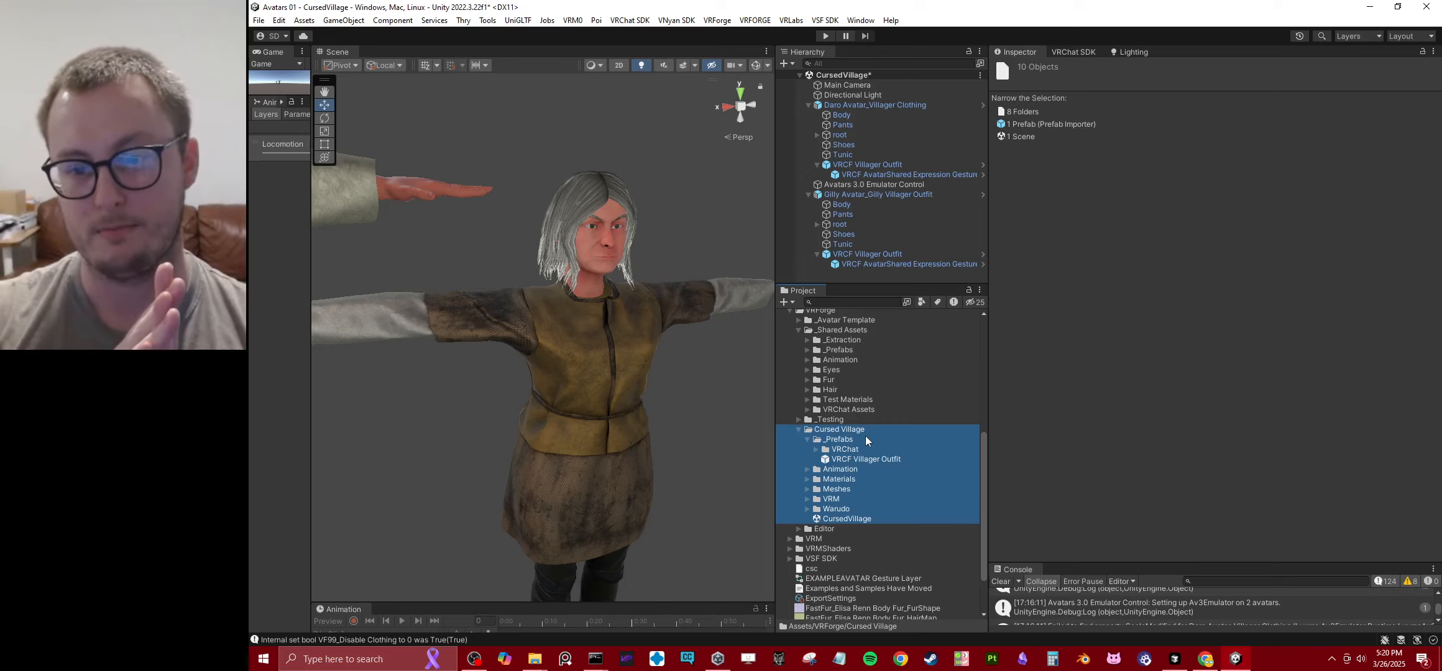
Step: Check the Gilly avatar's nested expression gestures object, select the _Shared Assets folder with its subfolders, and expand its _Prefabs folder
{"action": "left_click", "coordinate": [896, 266]}
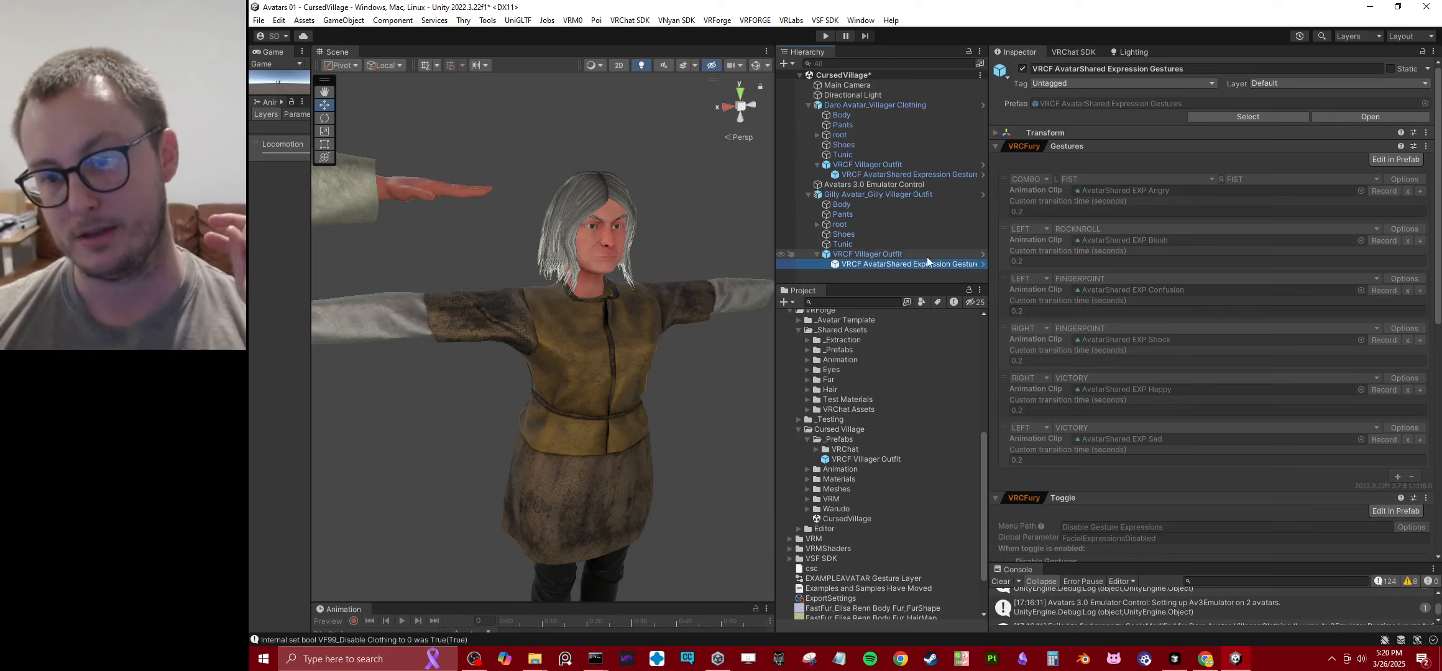
{"action": "left_click", "coordinate": [833, 328]}
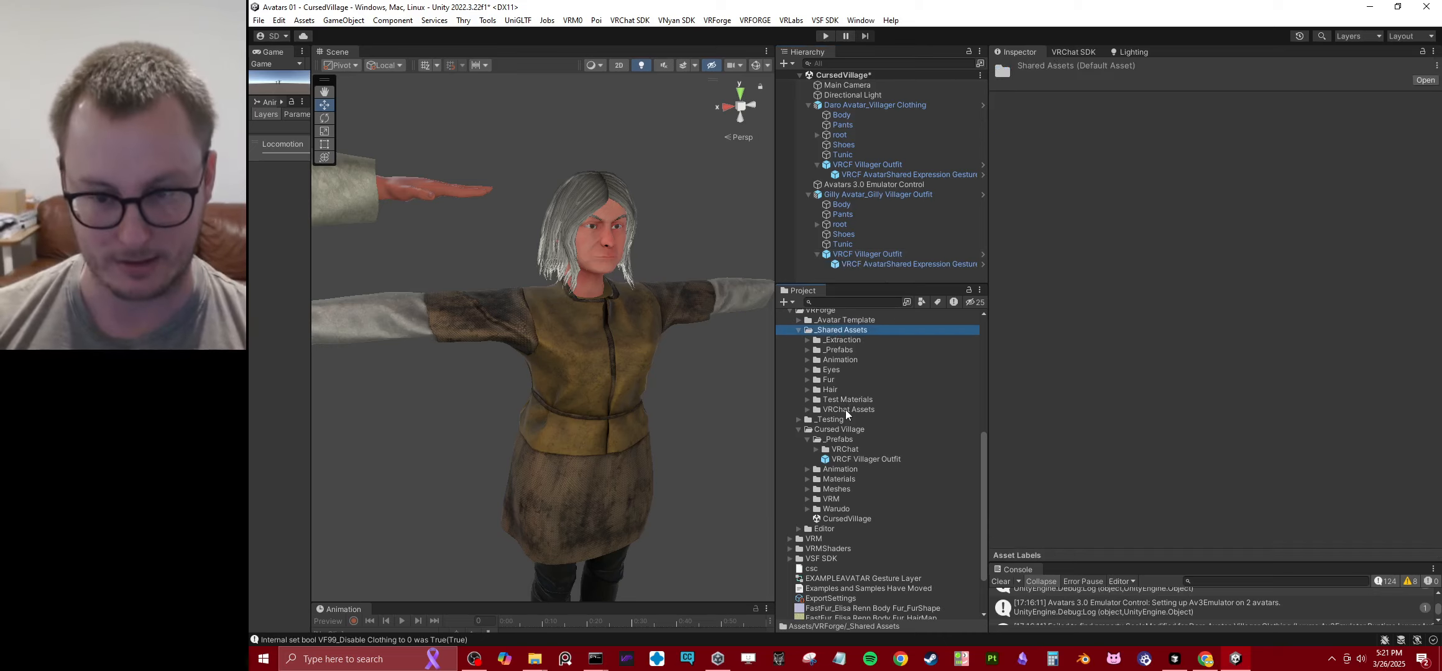
{"action": "left_click", "coordinate": [845, 411], "text": "shift"}
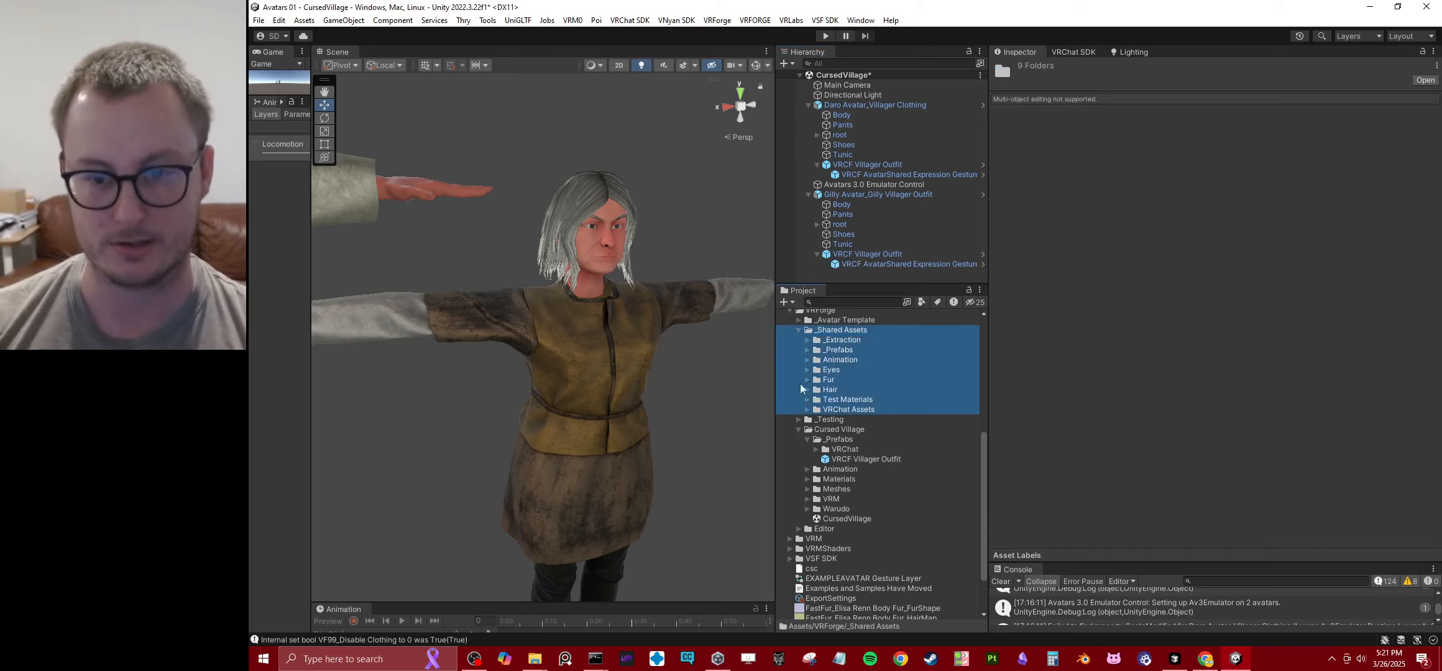
{"action": "left_click", "coordinate": [806, 351]}
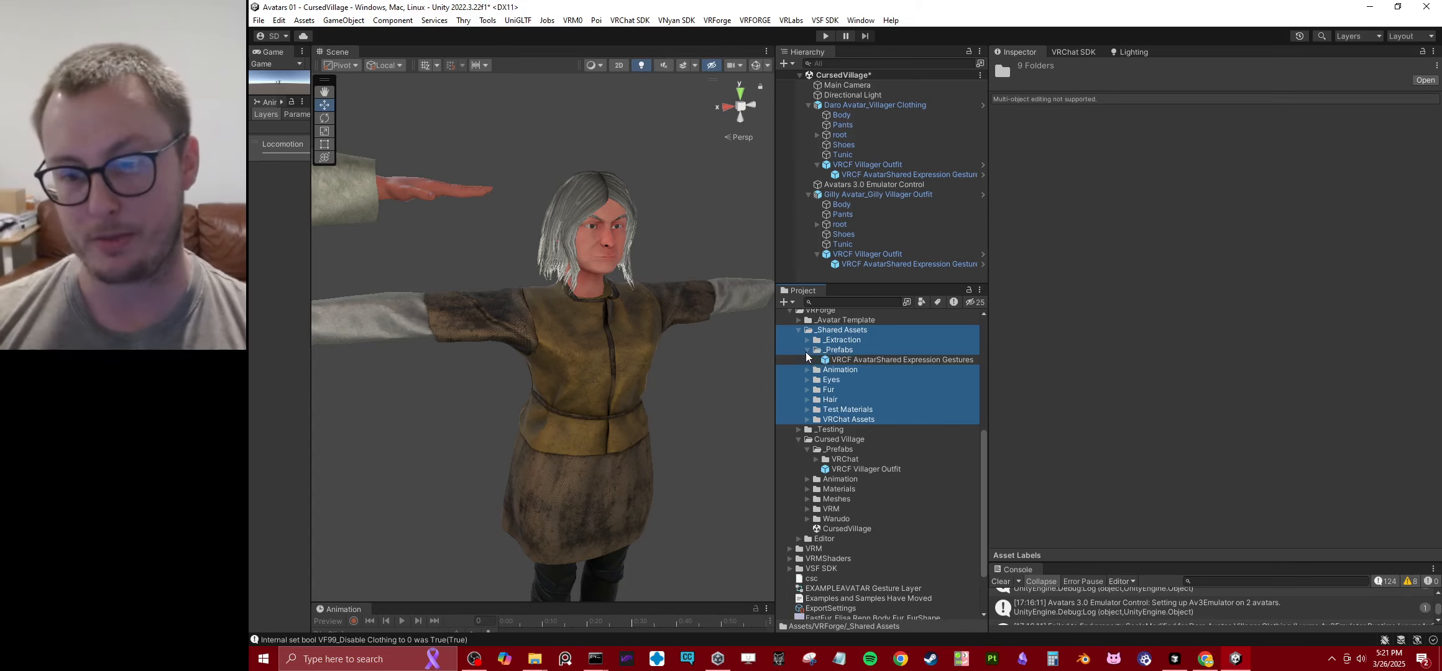
Step: Review the Gestures, Toggle, Full Controller and Blink Controller components of the shared VRCF AvatarShared Expression Gestures prefab asset
{"action": "left_click", "coordinate": [867, 361]}
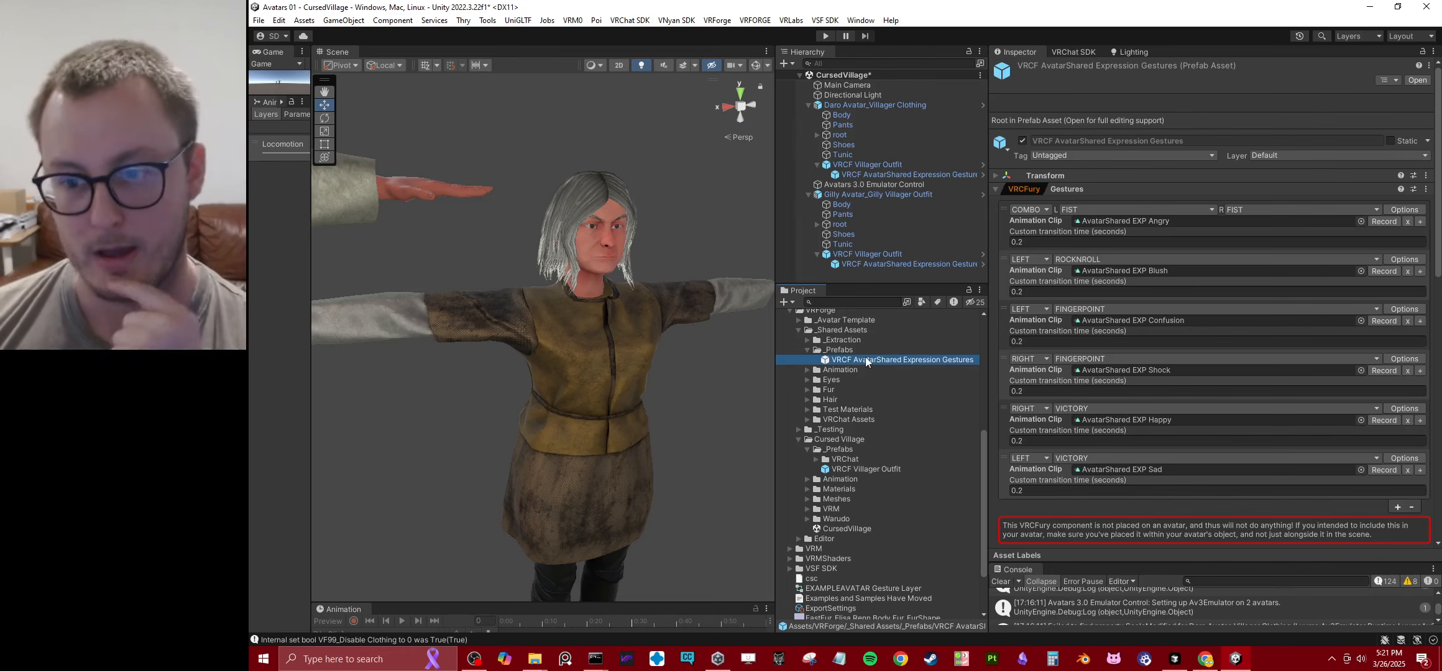
{"action": "scroll", "coordinate": [1111, 357], "scroll_direction": "down", "scroll_amount": 3}
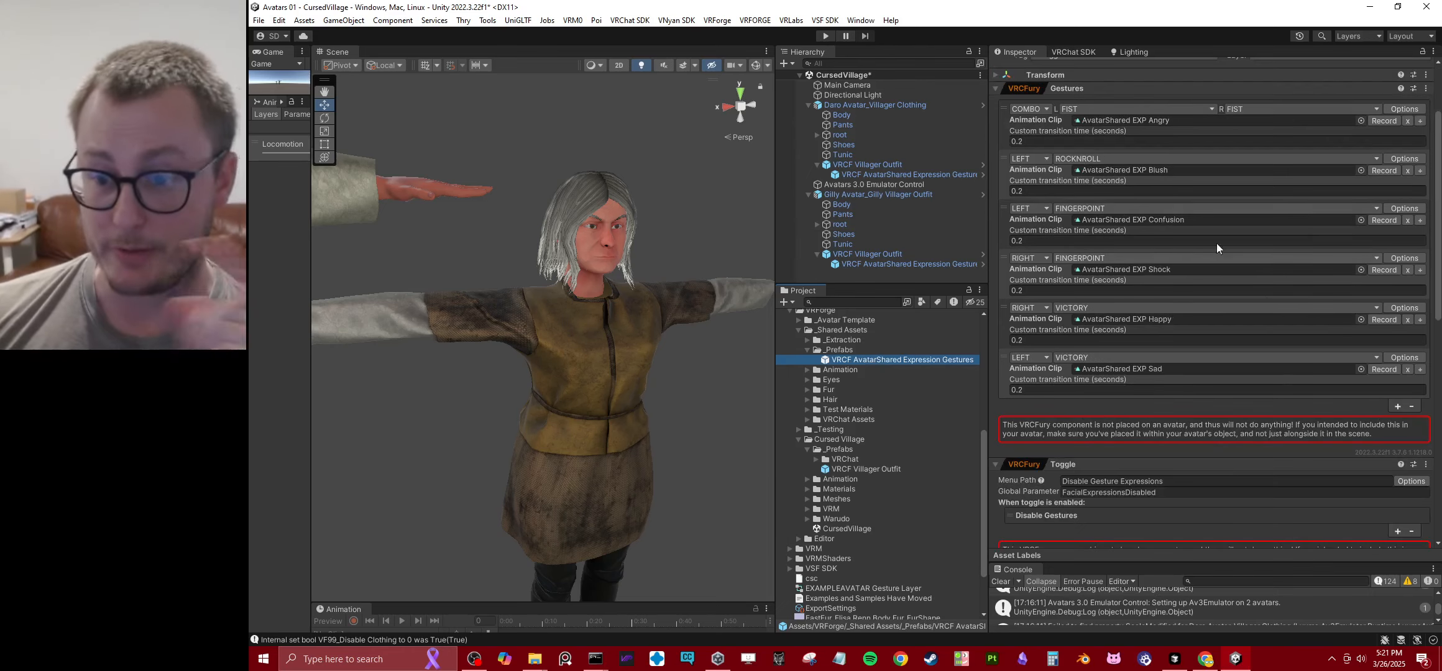
{"action": "scroll", "coordinate": [1275, 160], "scroll_direction": "down", "scroll_amount": 10}
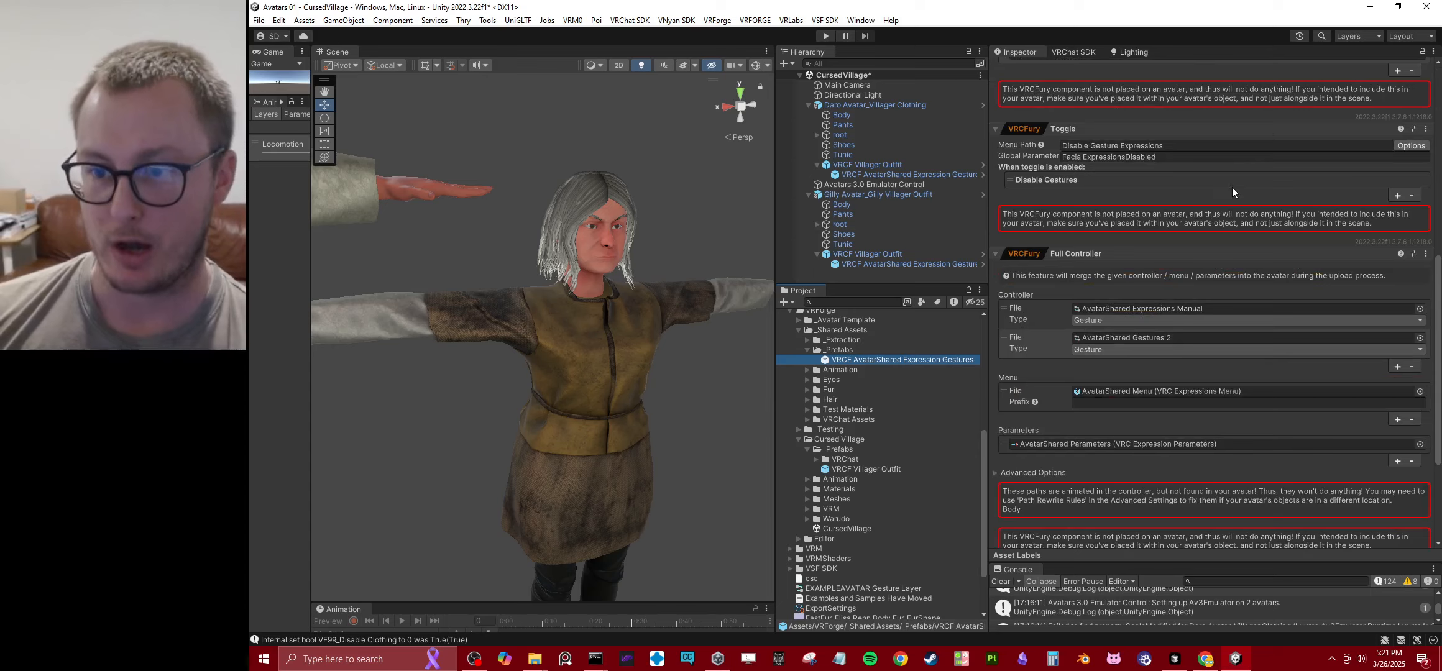
{"action": "scroll", "coordinate": [1236, 189], "scroll_direction": "down", "scroll_amount": 2}
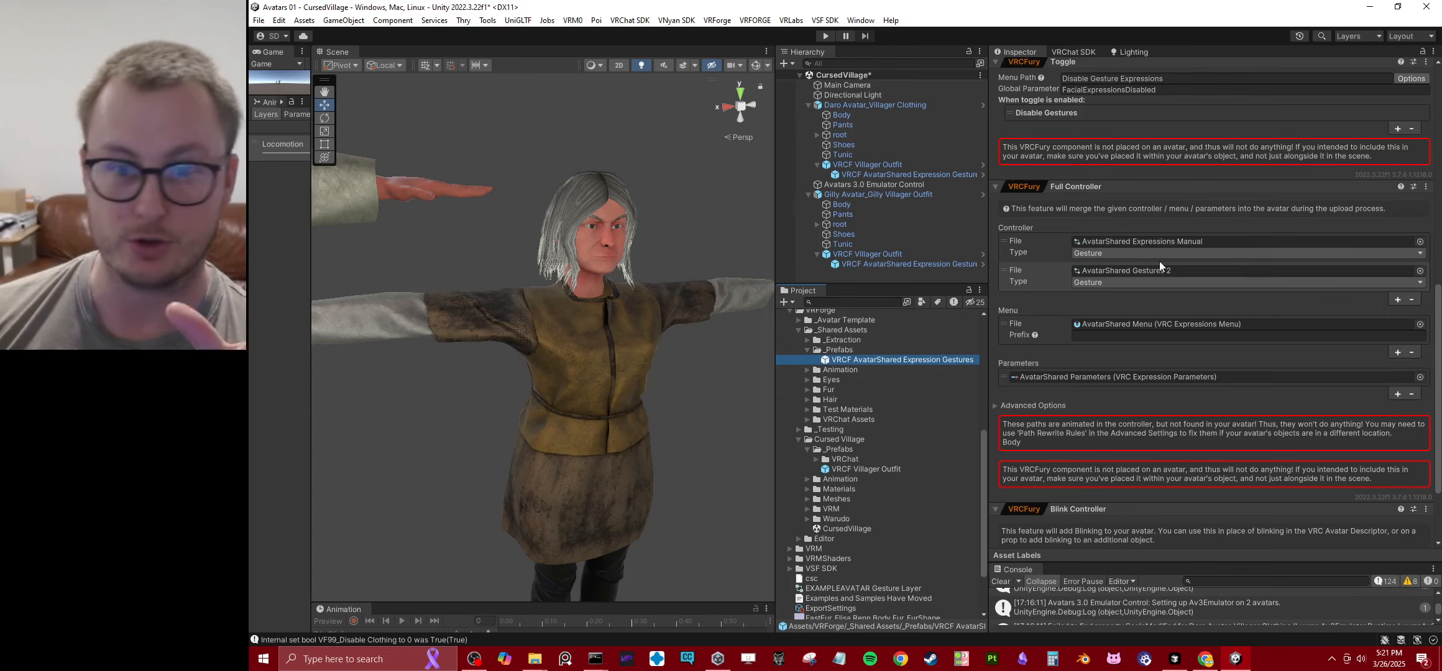
{"action": "scroll", "coordinate": [1211, 282], "scroll_direction": "up", "scroll_amount": 4}
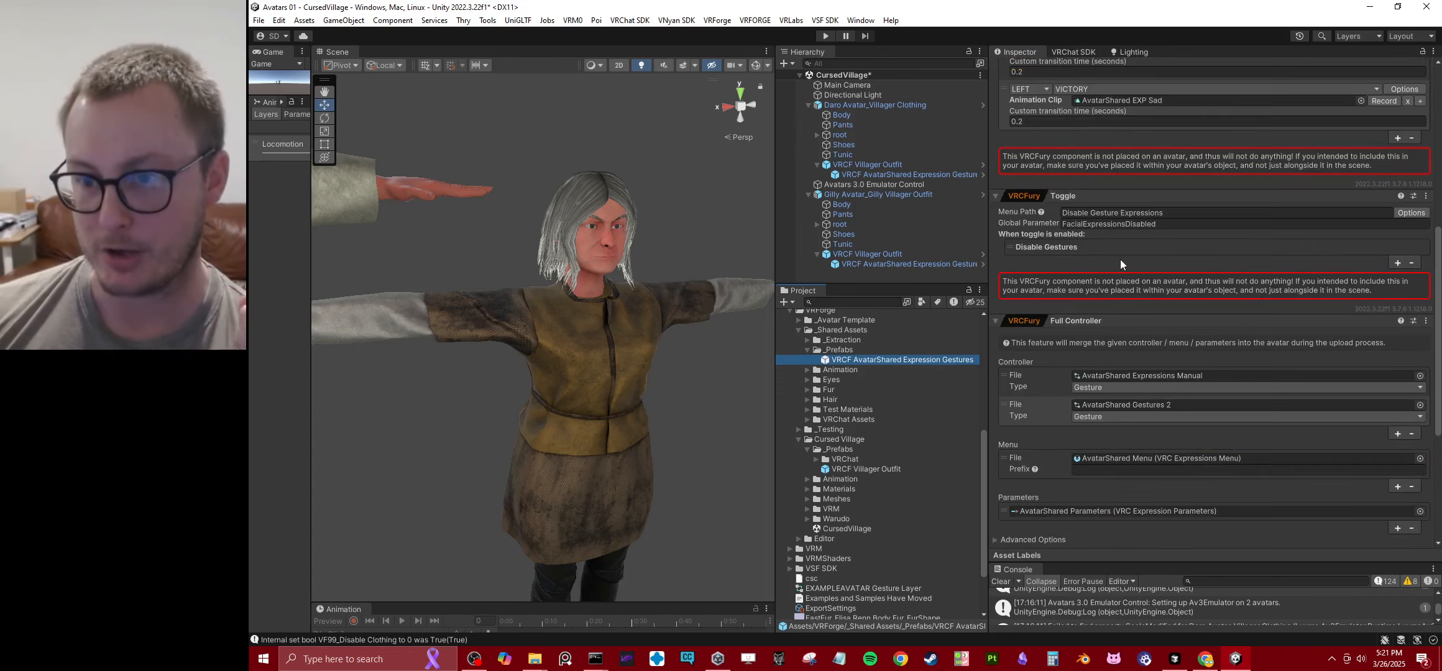
{"action": "scroll", "coordinate": [1212, 316], "scroll_direction": "down", "scroll_amount": 7}
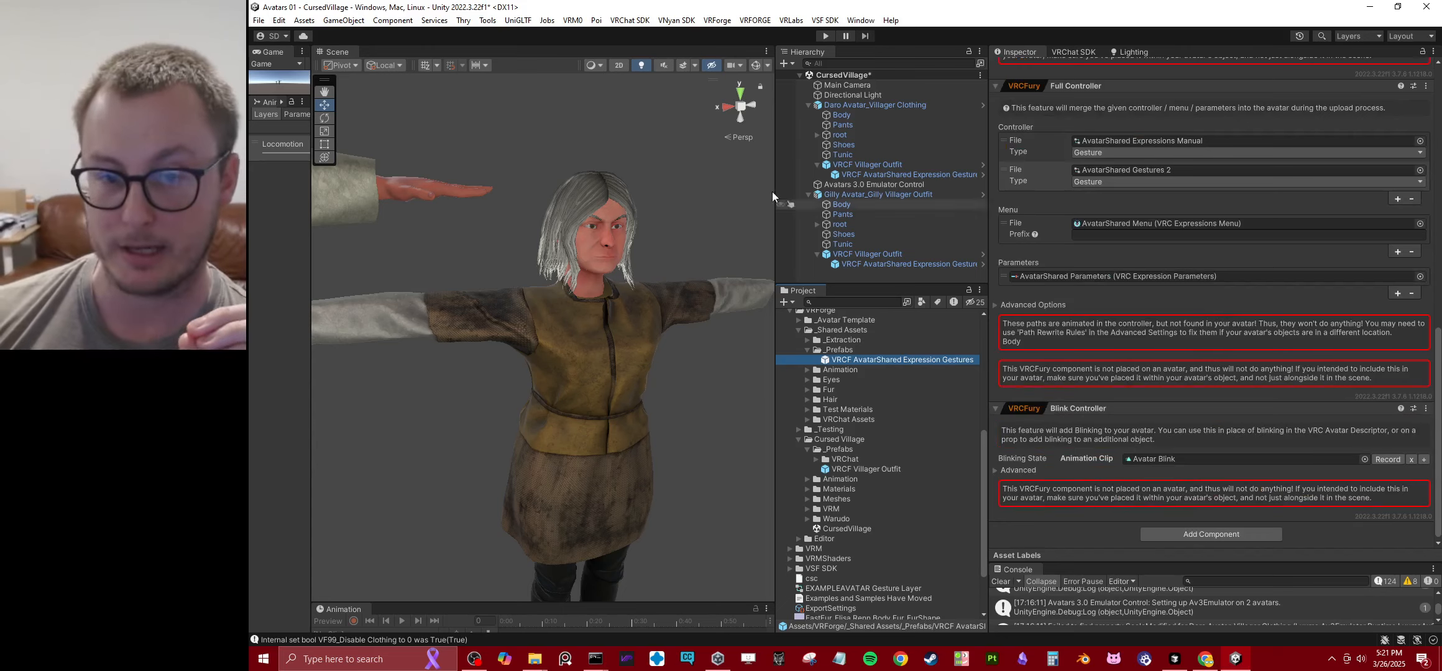
Step: Run the scene in play mode, view the Gilly avatar's face and full body, and exit play mode
{"action": "left_click", "coordinate": [827, 36]}
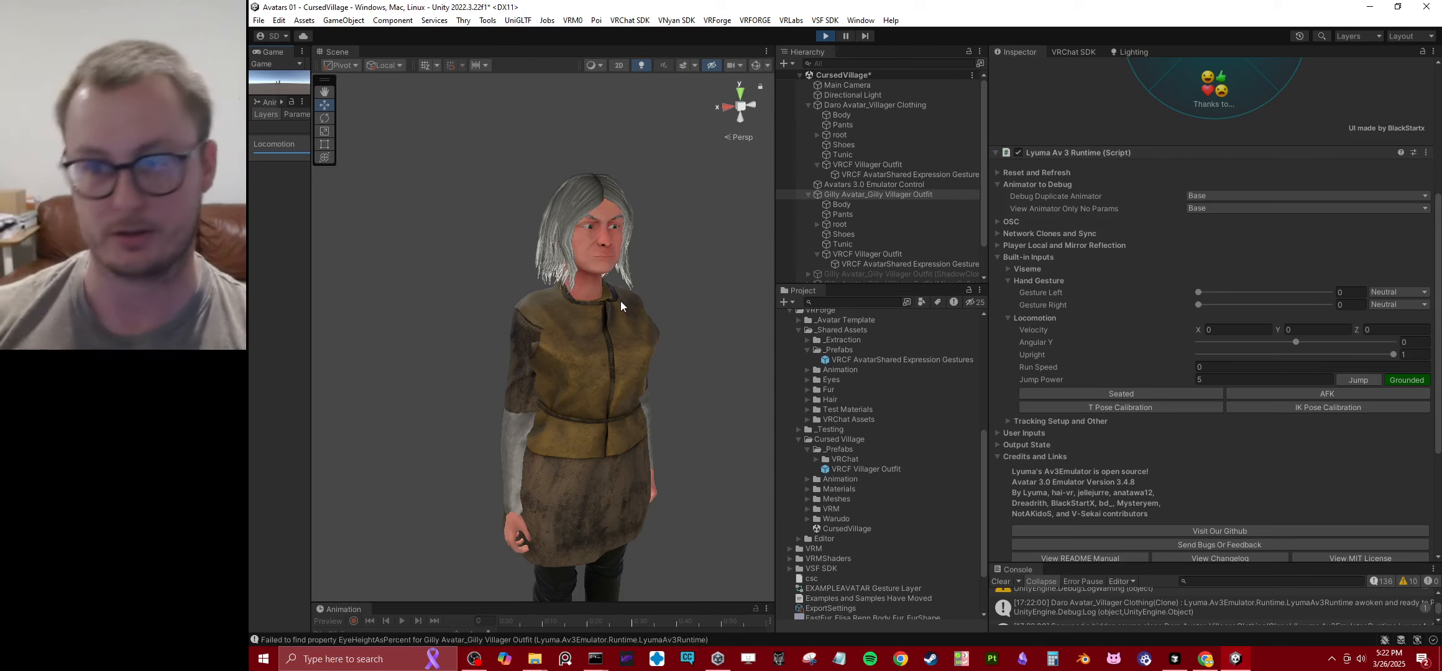
{"action": "right_click_drag", "start_coordinate": [674, 301], "coordinate": [643, 260]}
{"action": "key", "text": "d"}
{"action": "key", "text": "w"}
{"action": "scroll", "coordinate": [643, 264], "scroll_direction": "up", "scroll_amount": 3}
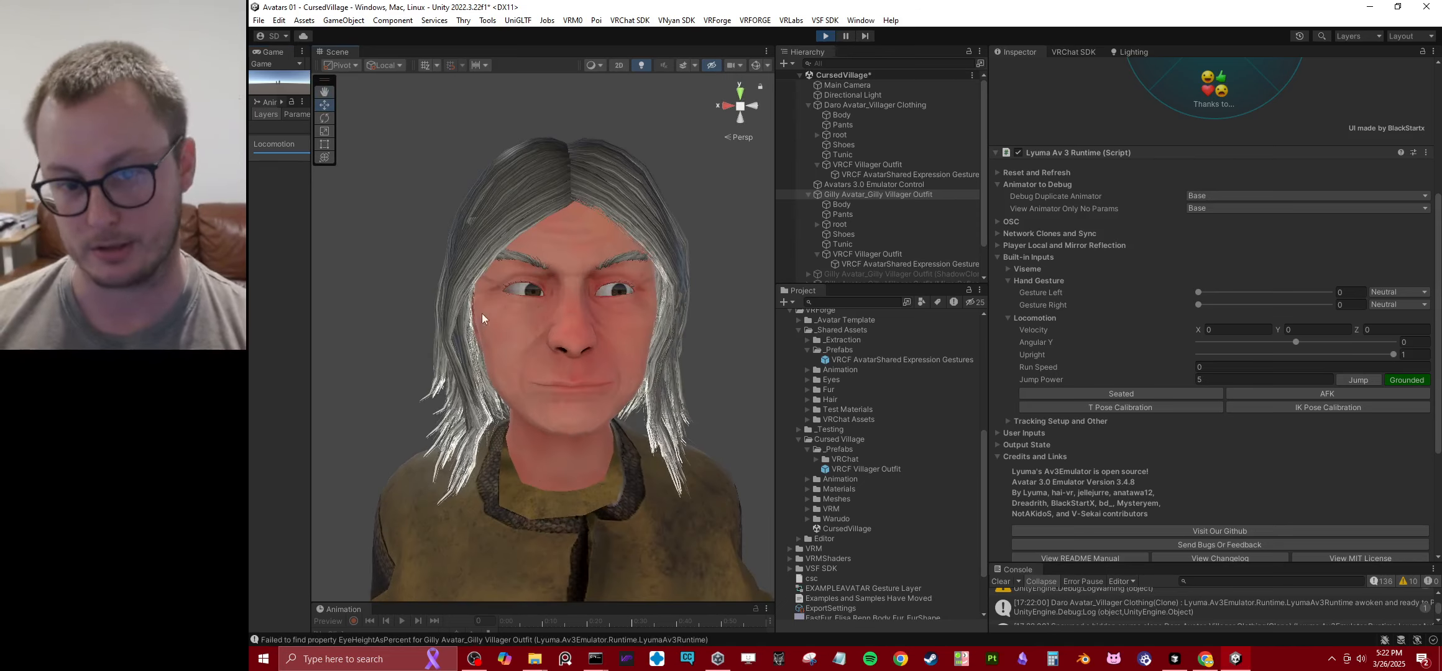
{"action": "right_click_drag", "start_coordinate": [485, 318], "coordinate": [647, 386]}
{"action": "key", "text": "f"}
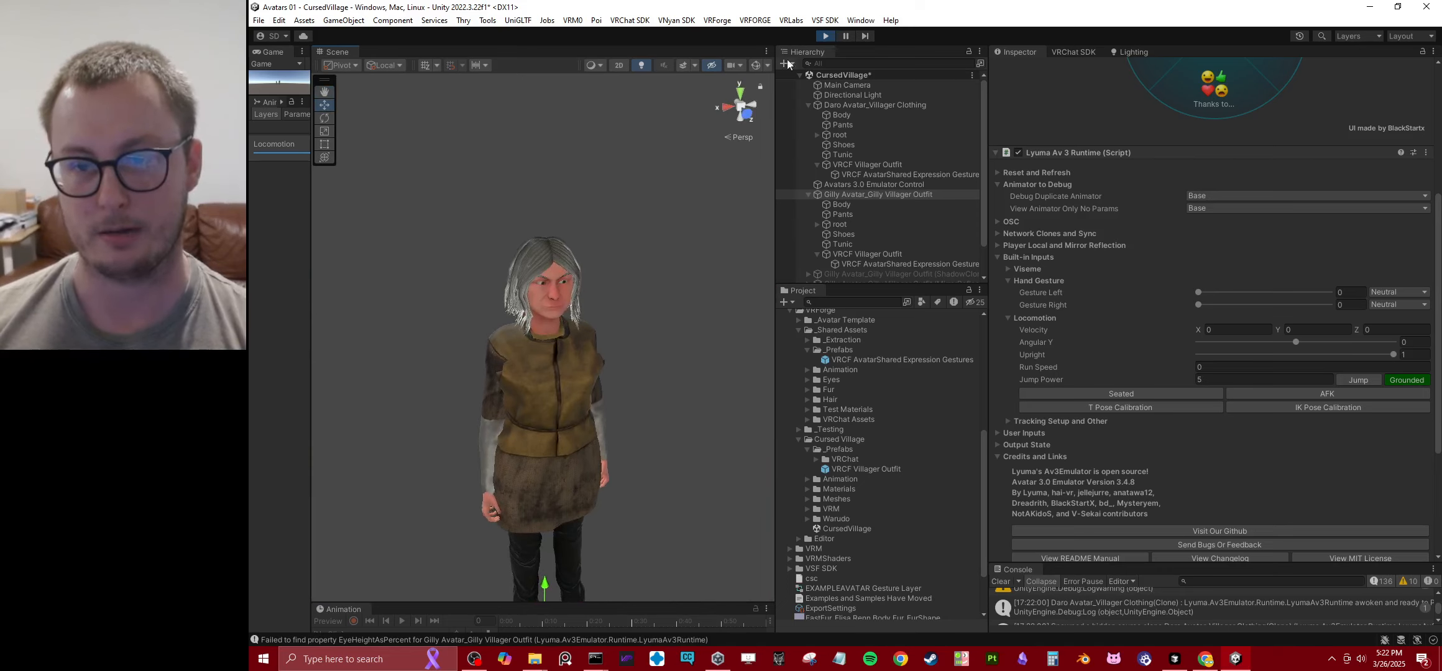
{"action": "left_click", "coordinate": [824, 37]}
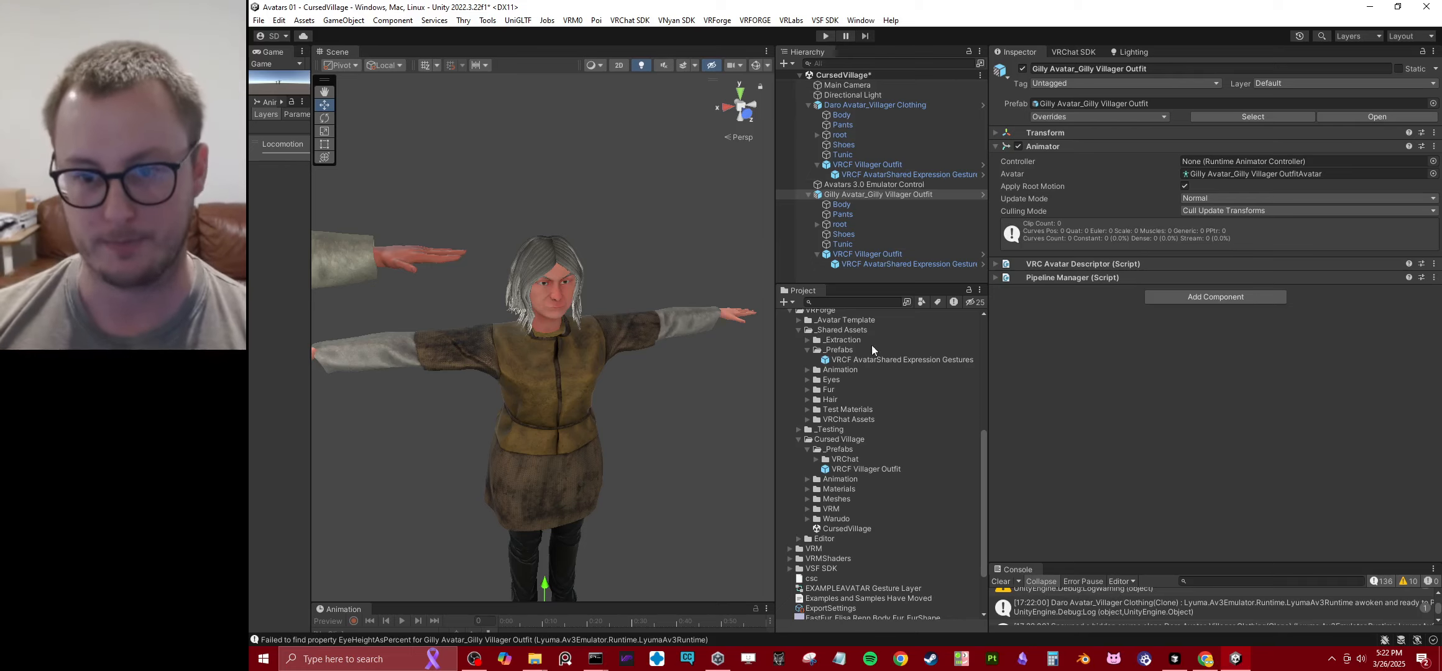
Step: Collapse the shared _Prefabs folder and look through the Animators folder inside the shared Animation folder
{"action": "left_click", "coordinate": [807, 350]}
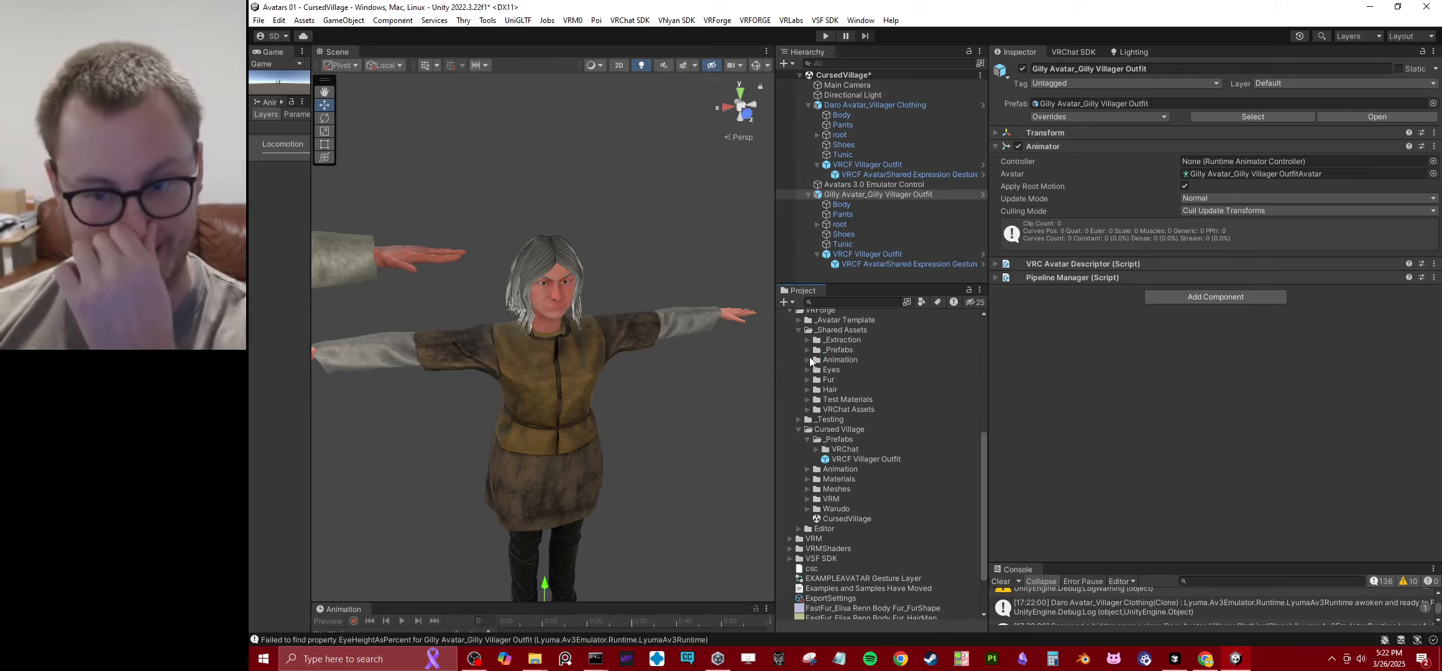
{"action": "left_click", "coordinate": [808, 360]}
{"action": "left_click", "coordinate": [816, 369]}
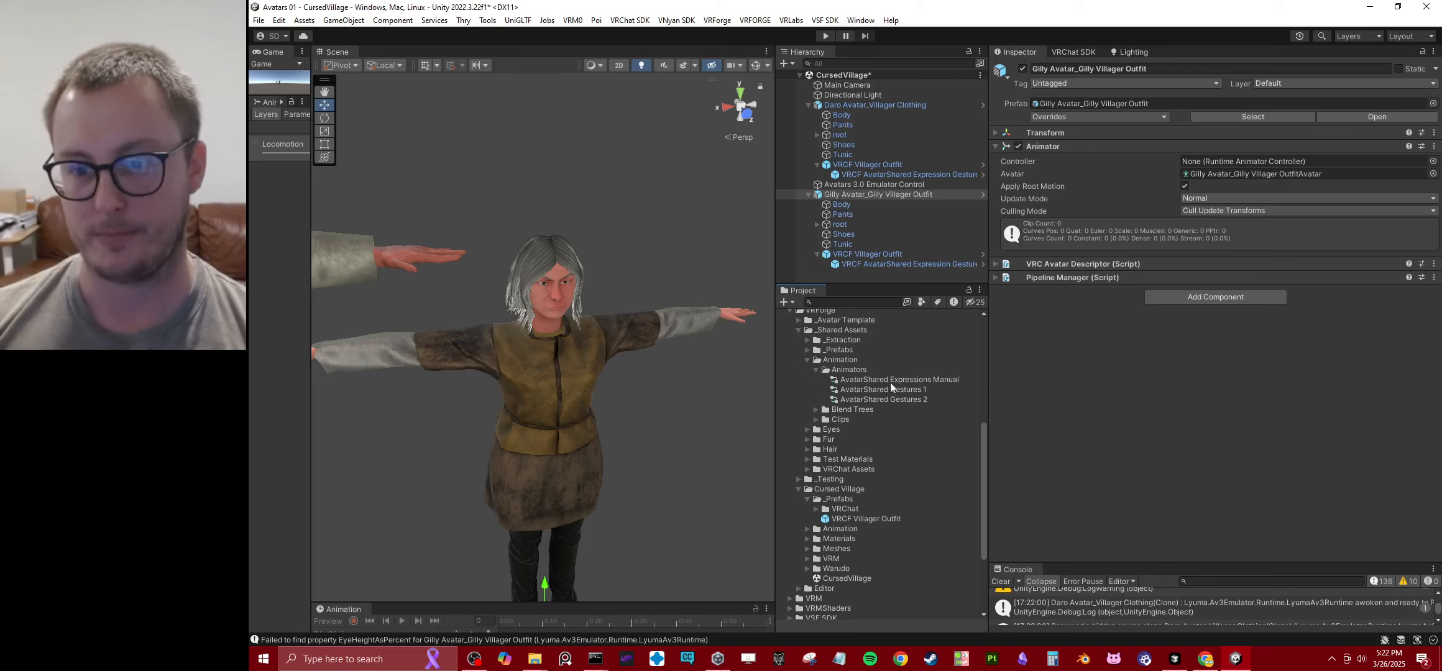
{"action": "left_click", "coordinate": [816, 370]}
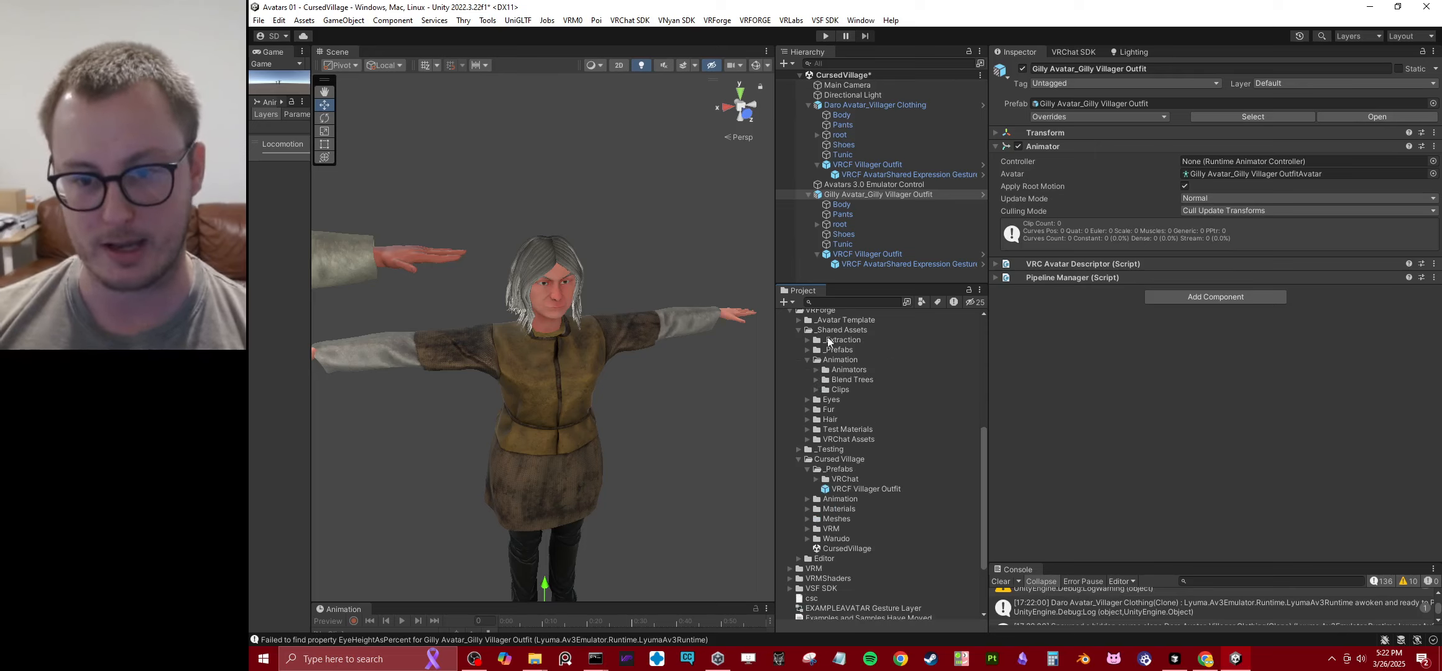
Step: Select the _Shared Assets folder with all its subfolders, and select and collapse the Cursed Village folder
{"action": "left_click", "coordinate": [828, 332]}
{"action": "left_click", "coordinate": [838, 440], "text": "shift"}
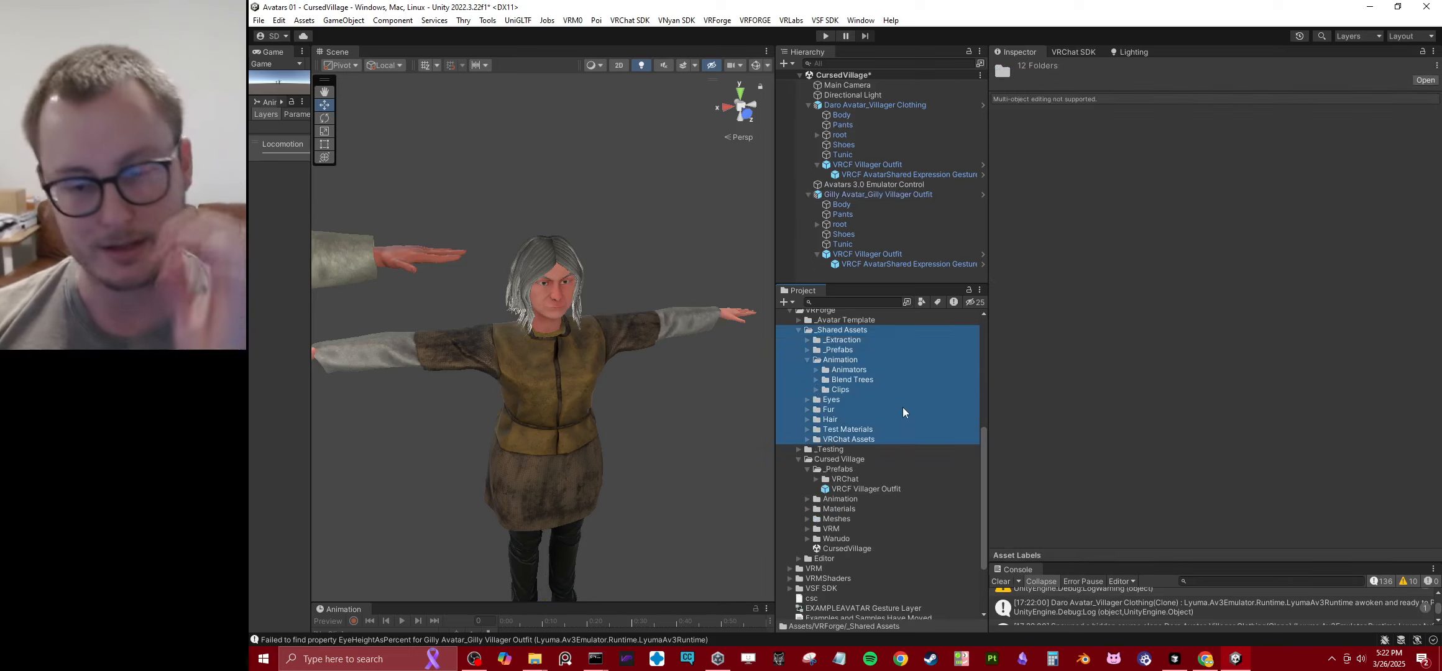
{"action": "left_click", "coordinate": [862, 460]}
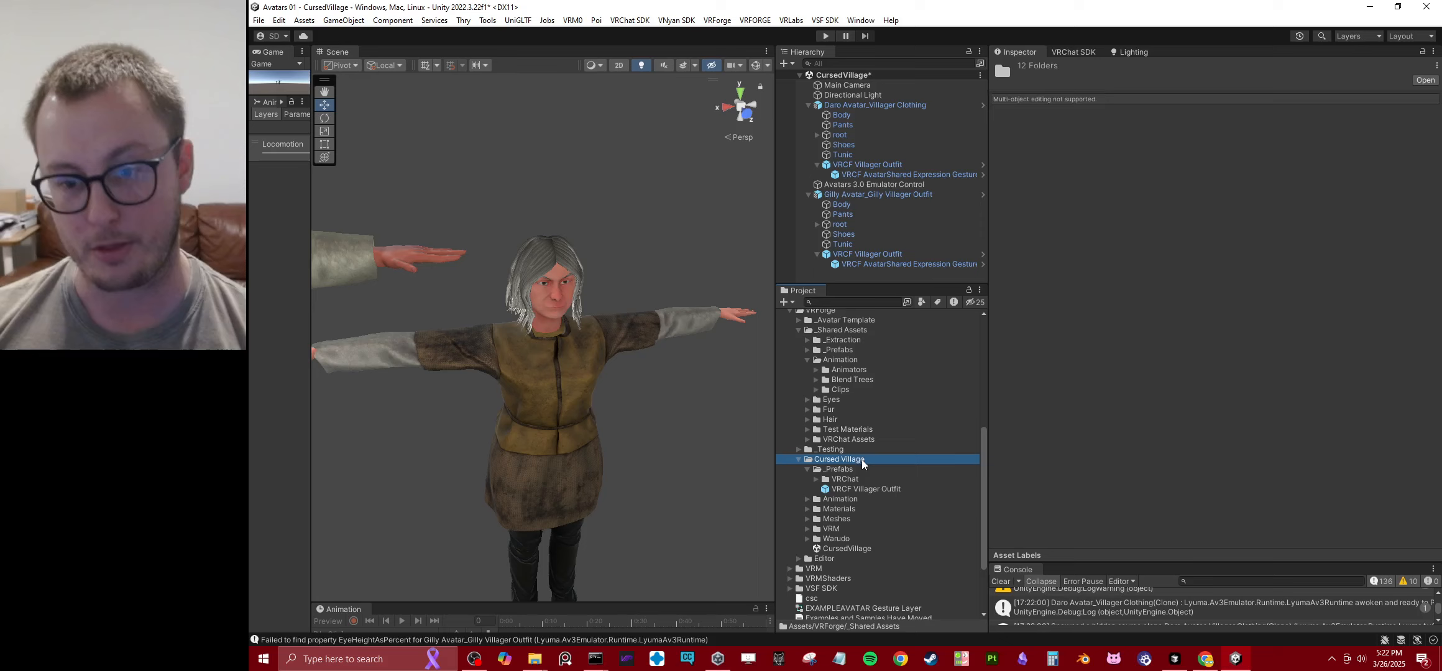
{"action": "left_click", "coordinate": [798, 459]}
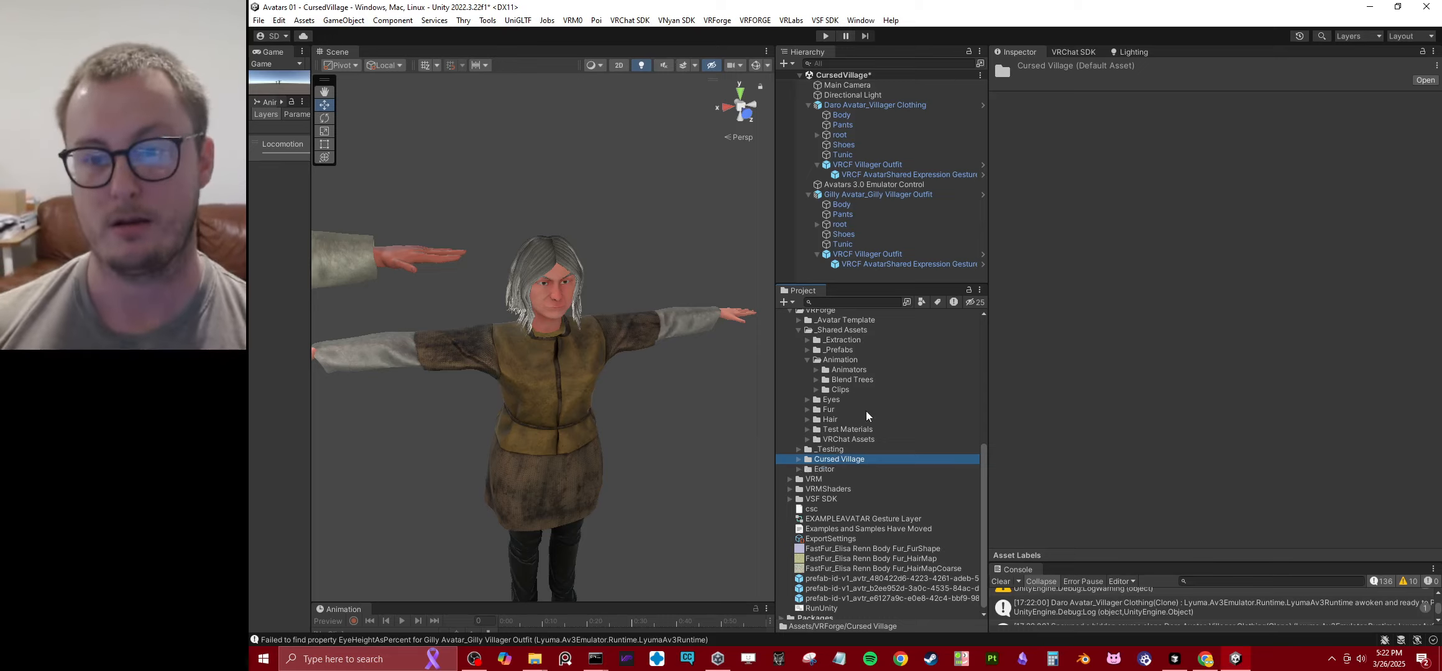
Step: Collapse the shared Animation folder and look through the eye materials in the shared Eyes folder
{"action": "left_click", "coordinate": [807, 364]}
{"action": "left_click", "coordinate": [806, 394]}
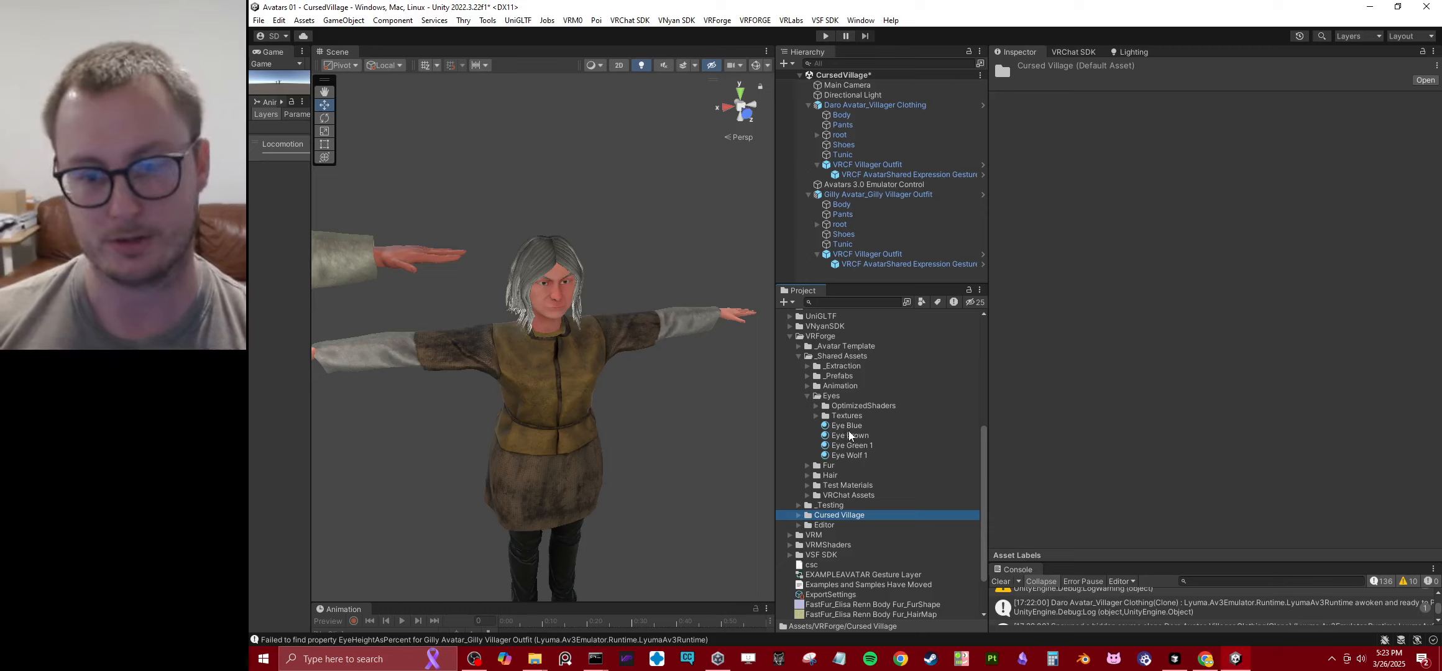
{"action": "left_click", "coordinate": [807, 396]}
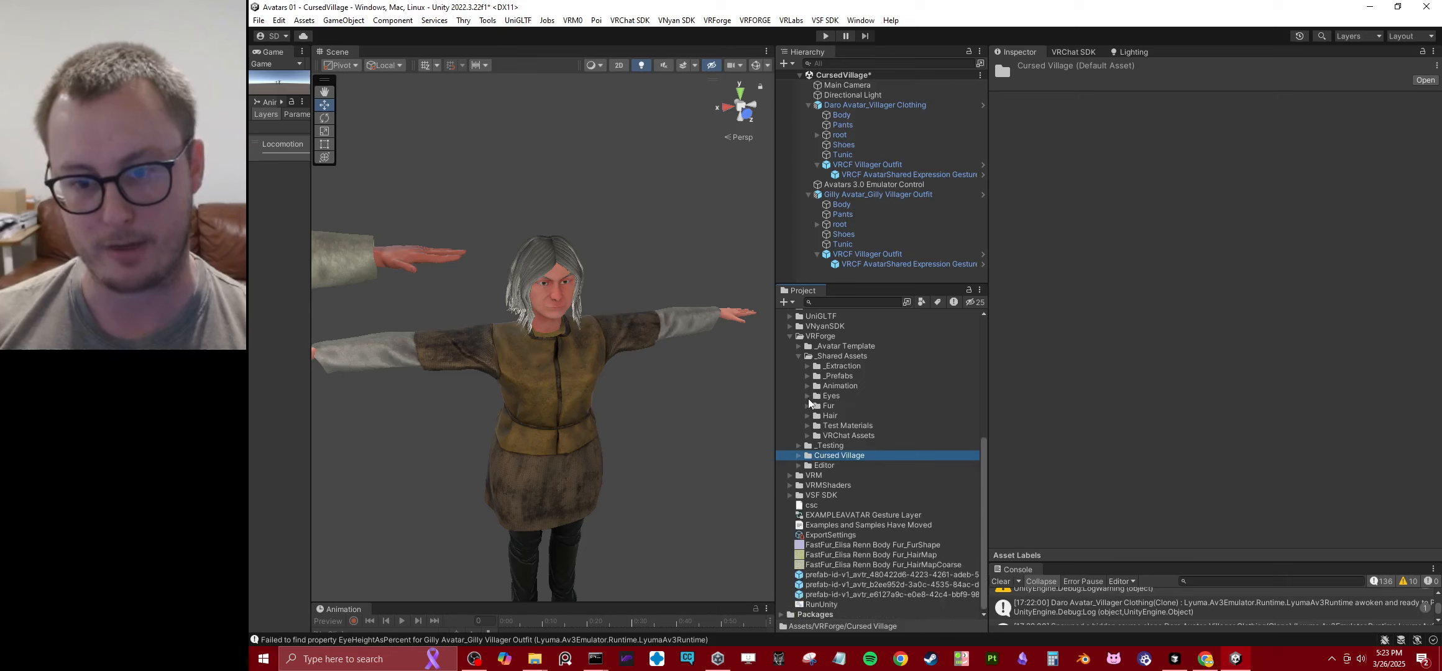
Step: Select the _Shared Assets folder with all its subfolders and look through the Menu and Parameters folders inside VRChat Assets
{"action": "left_click", "coordinate": [834, 358]}
{"action": "left_click", "coordinate": [813, 435], "text": "shift"}
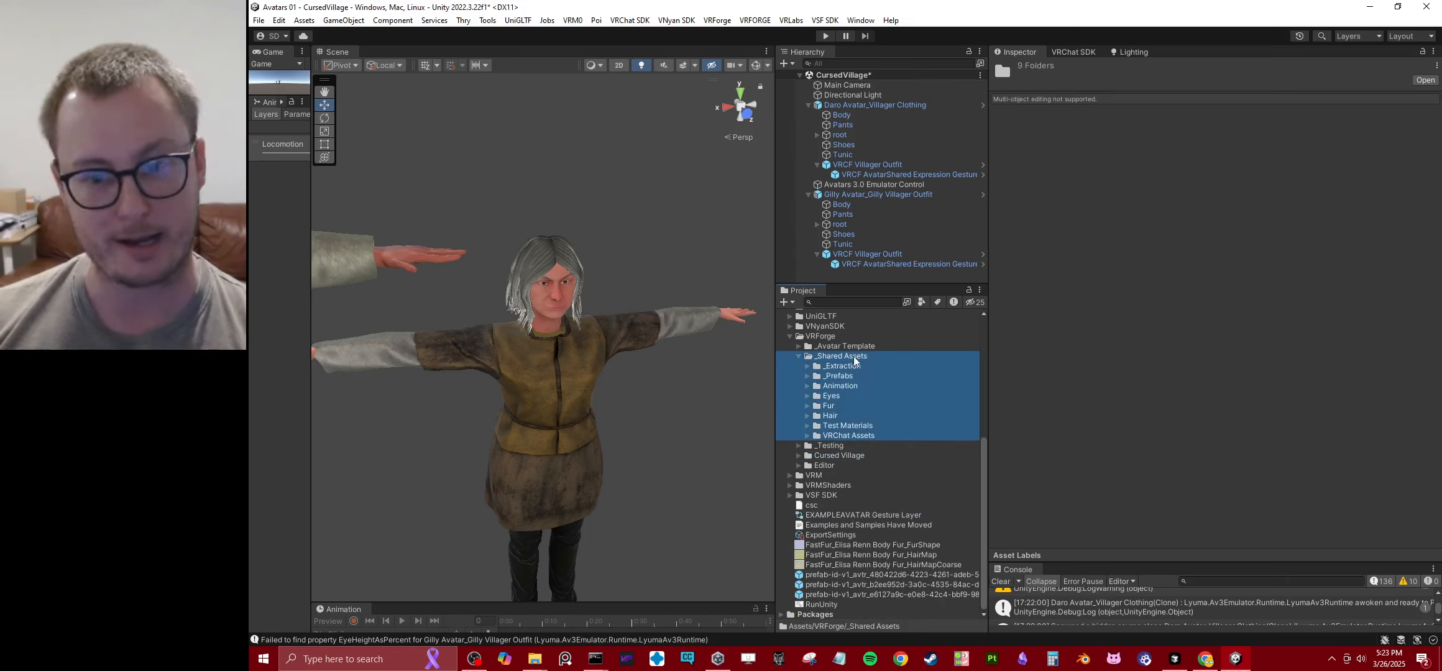
{"action": "left_click", "coordinate": [808, 435]}
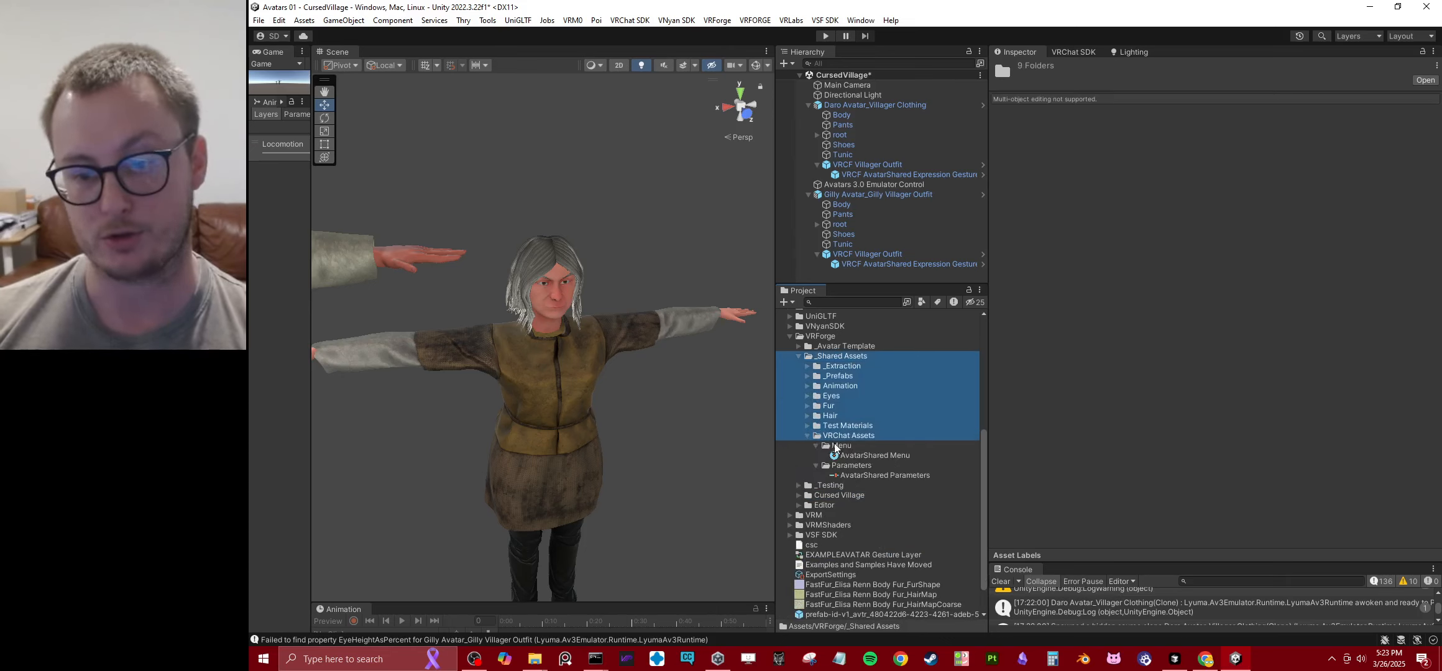
{"action": "left_click", "coordinate": [815, 445]}
{"action": "left_click", "coordinate": [816, 453]}
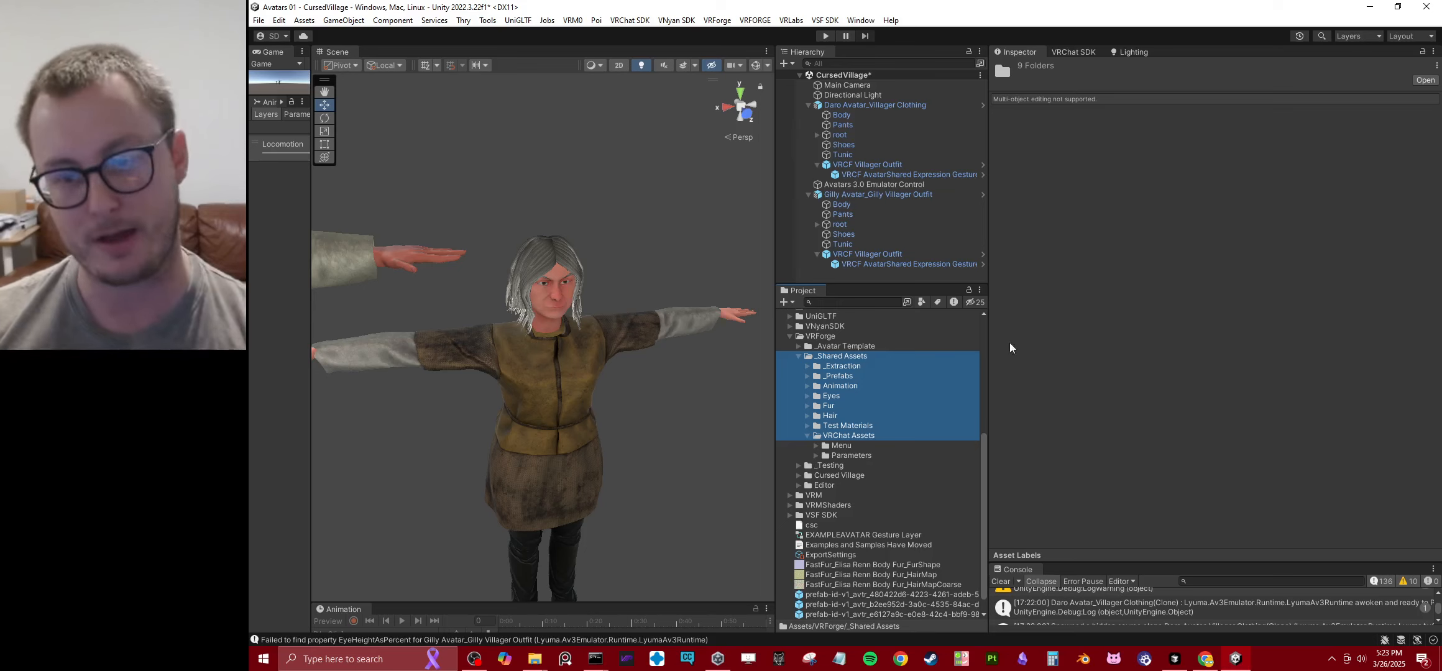
Step: Select the Daro avatar's VRCF Villager Outfit prefab together with its nested AvatarShared Expression Gestures prefab
{"action": "left_click", "coordinate": [1064, 339]}
{"action": "left_click", "coordinate": [861, 166]}
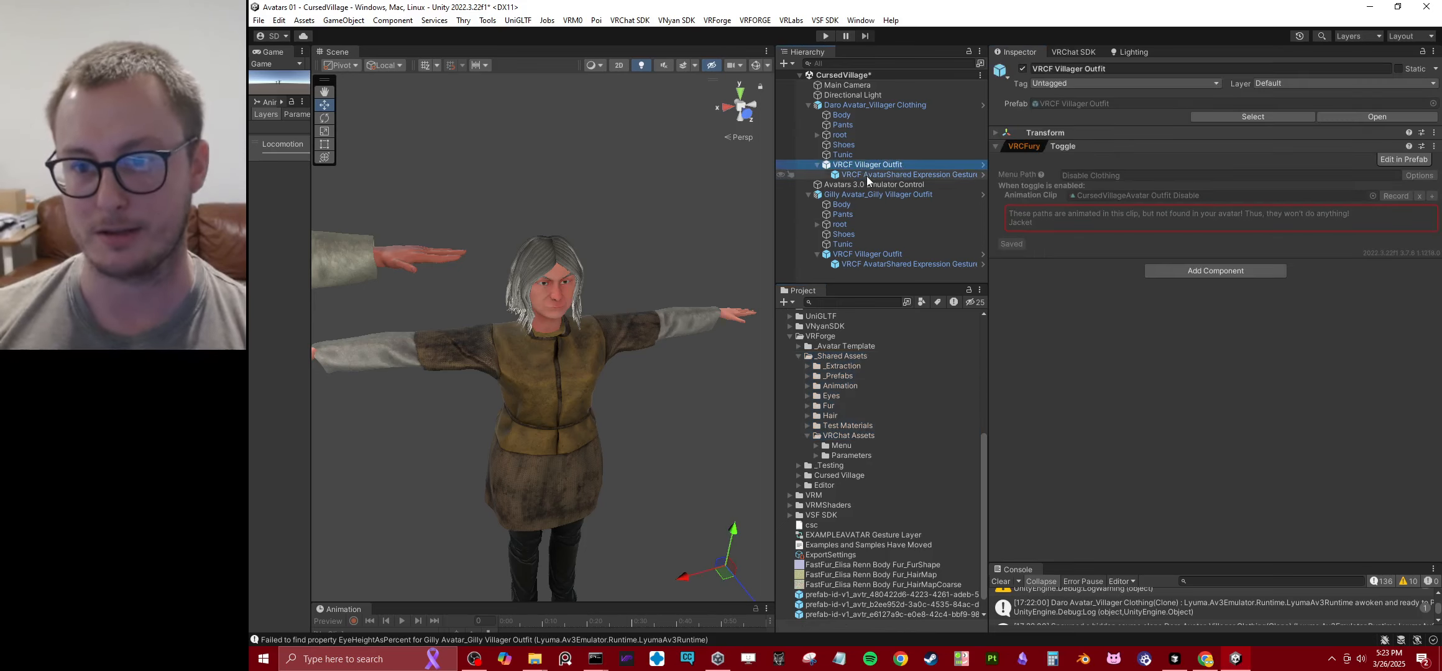
{"action": "left_click", "coordinate": [867, 176], "text": "shift"}
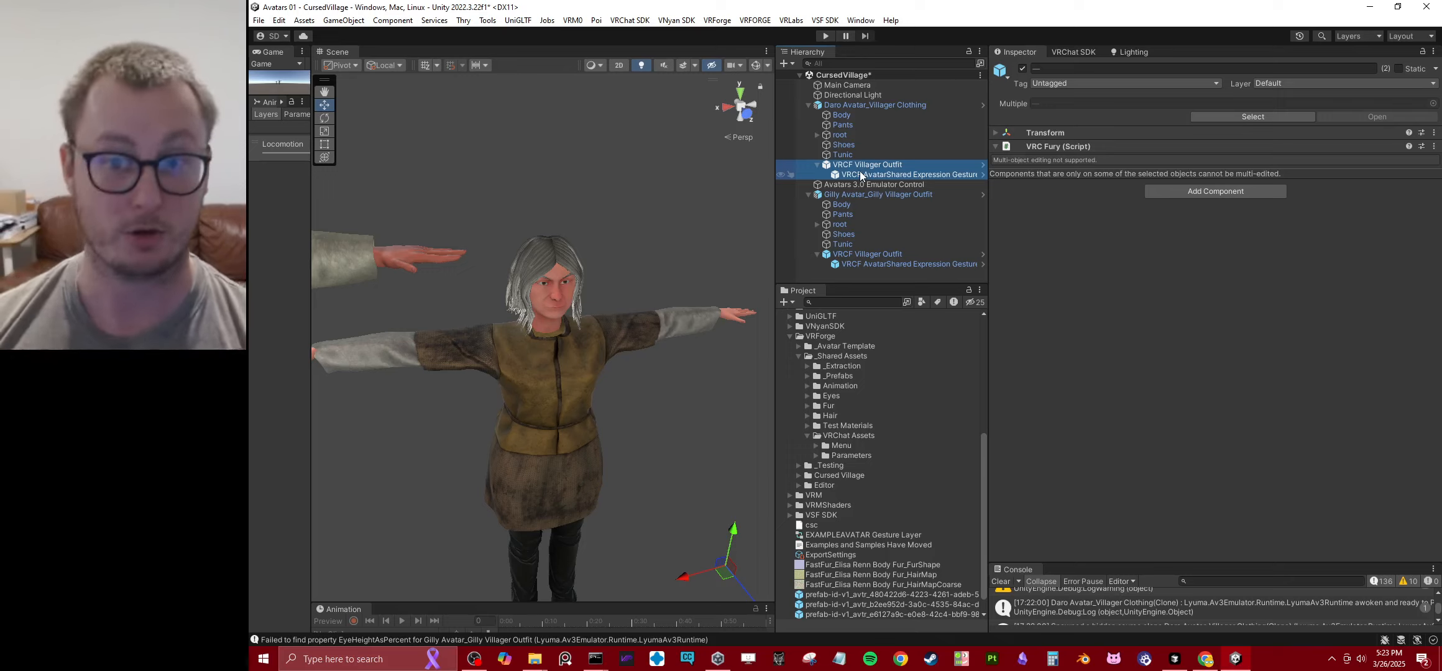
{"action": "left_click", "coordinate": [1049, 232]}
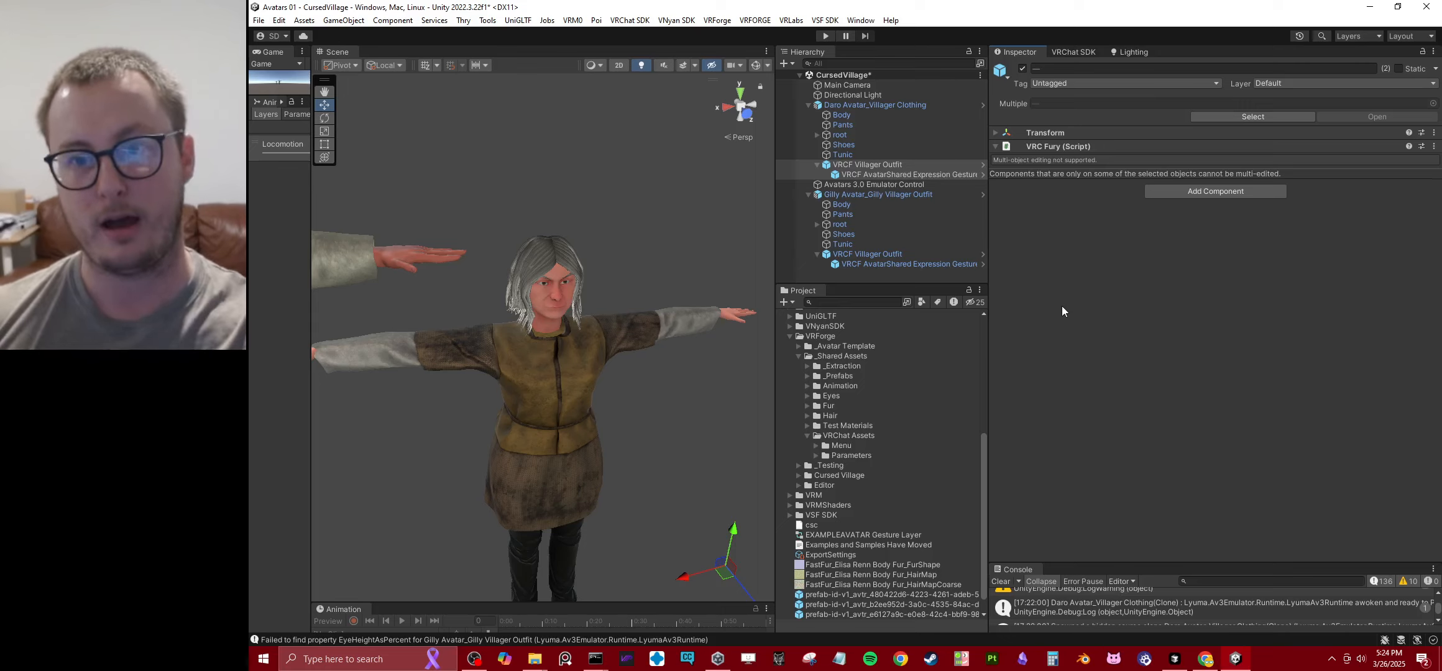
Step: Save the scene with the Daro avatar framed in the view, clear the selection and enlarge the Console area
{"action": "left_click", "coordinate": [886, 105]}
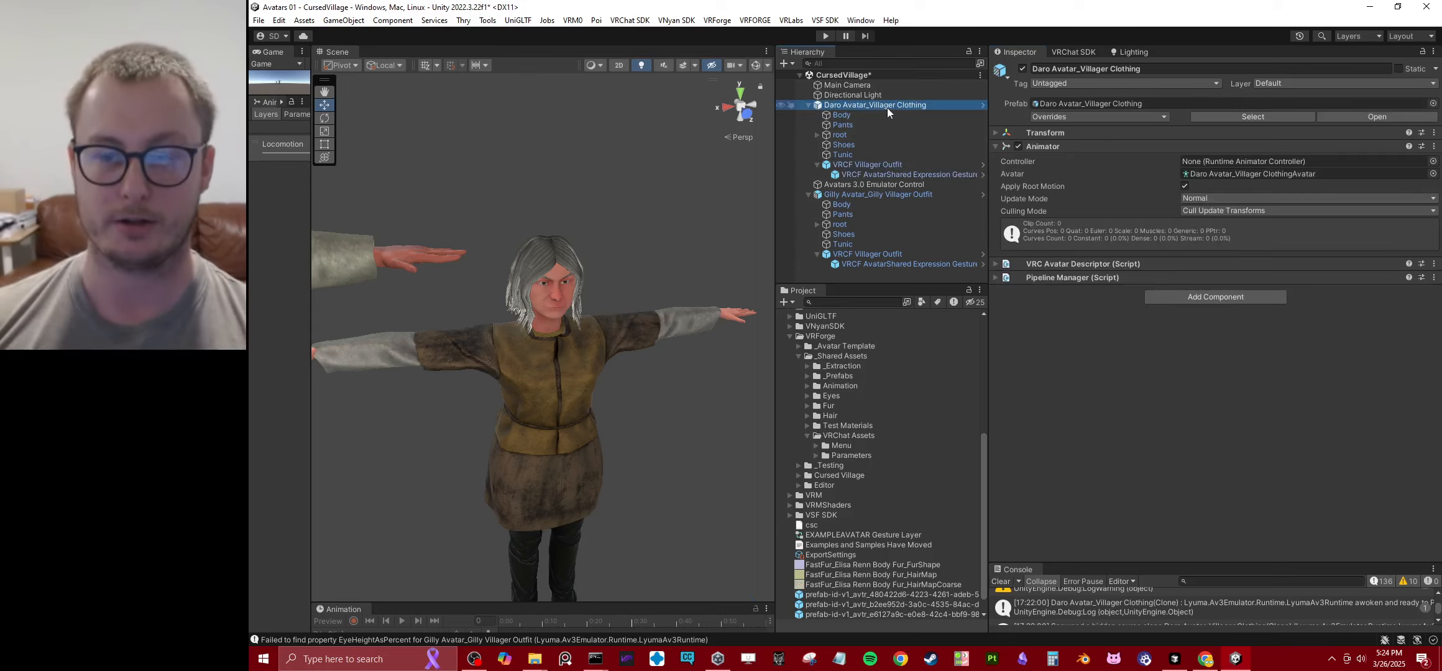
{"action": "key", "text": "ctrl+s"}
{"action": "key", "text": "f"}
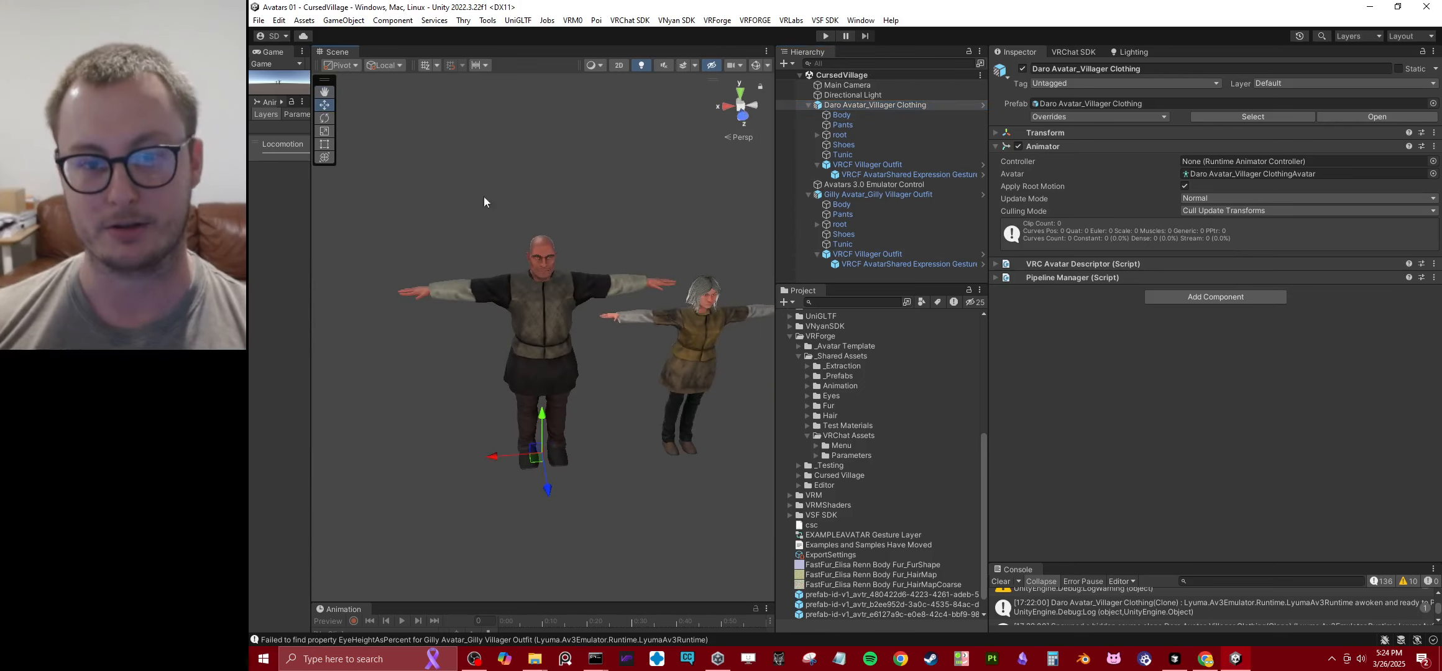
{"action": "left_click_drag", "start_coordinate": [361, 201], "coordinate": [669, 501]}
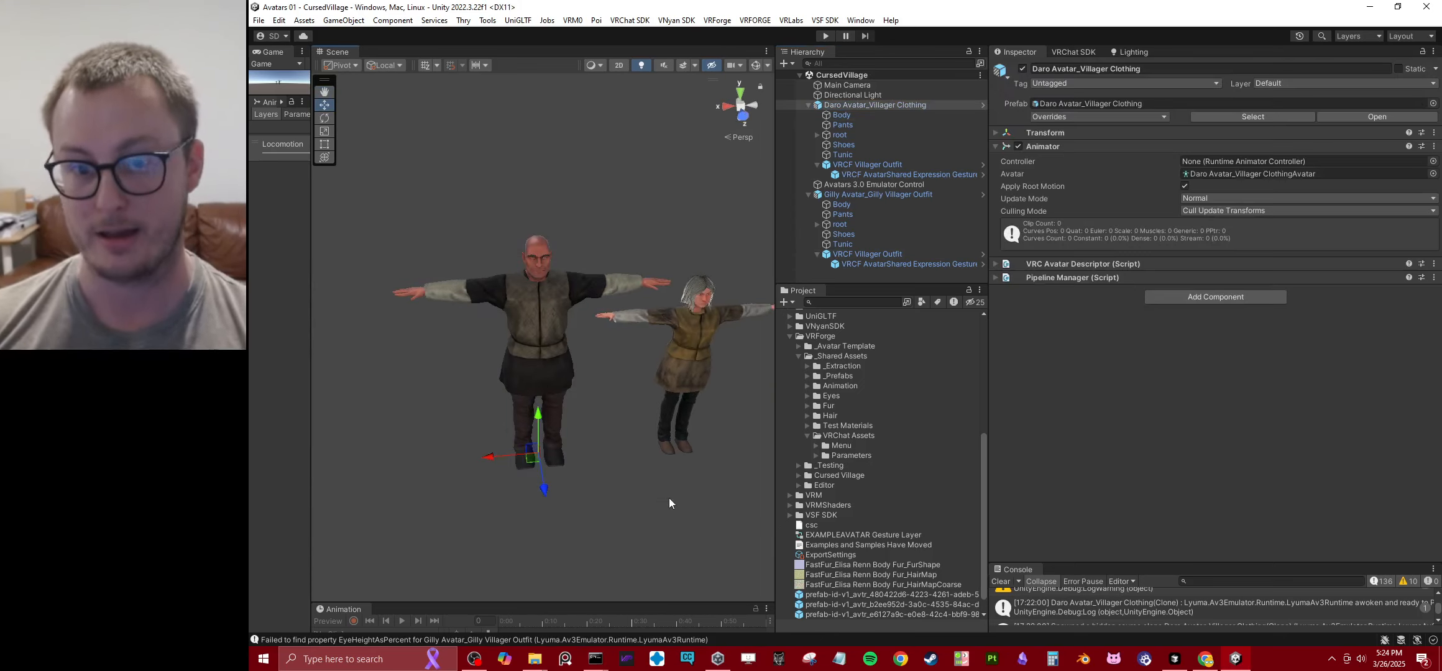
{"action": "left_click", "coordinate": [661, 521]}
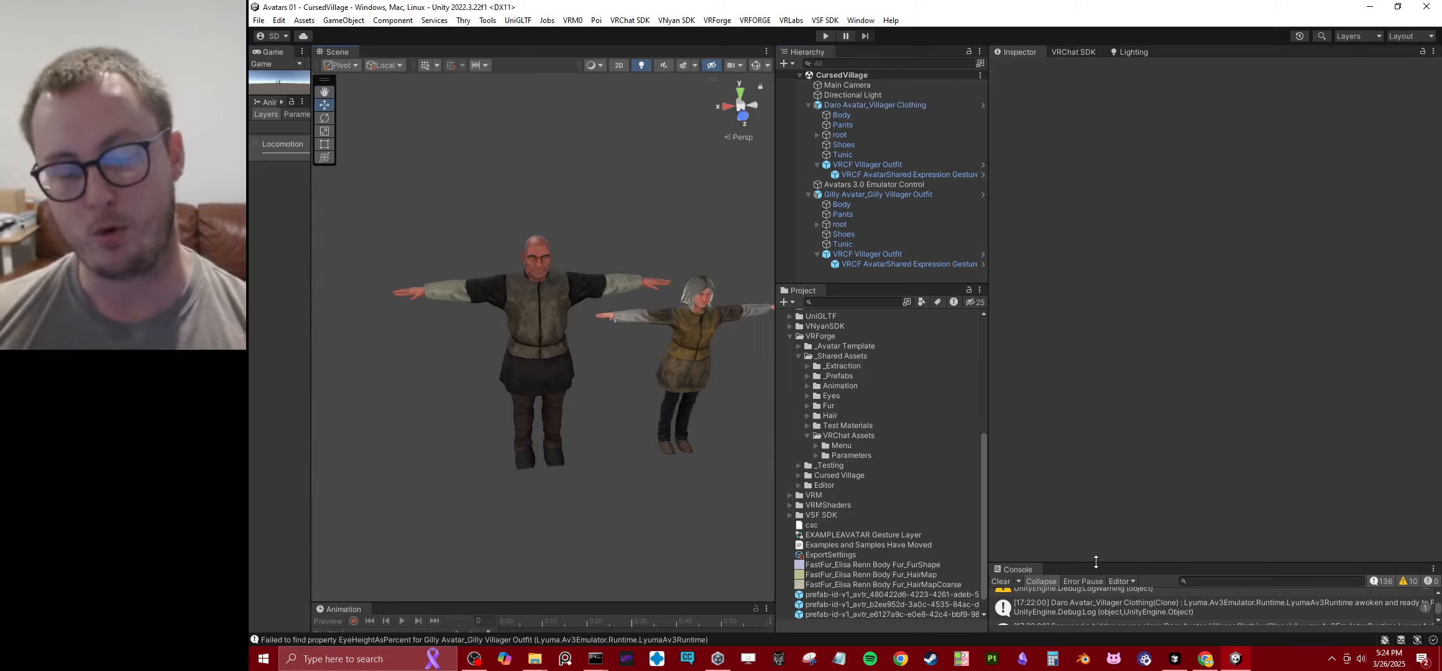
{"action": "left_click_drag", "start_coordinate": [1091, 562], "coordinate": [1097, 480]}
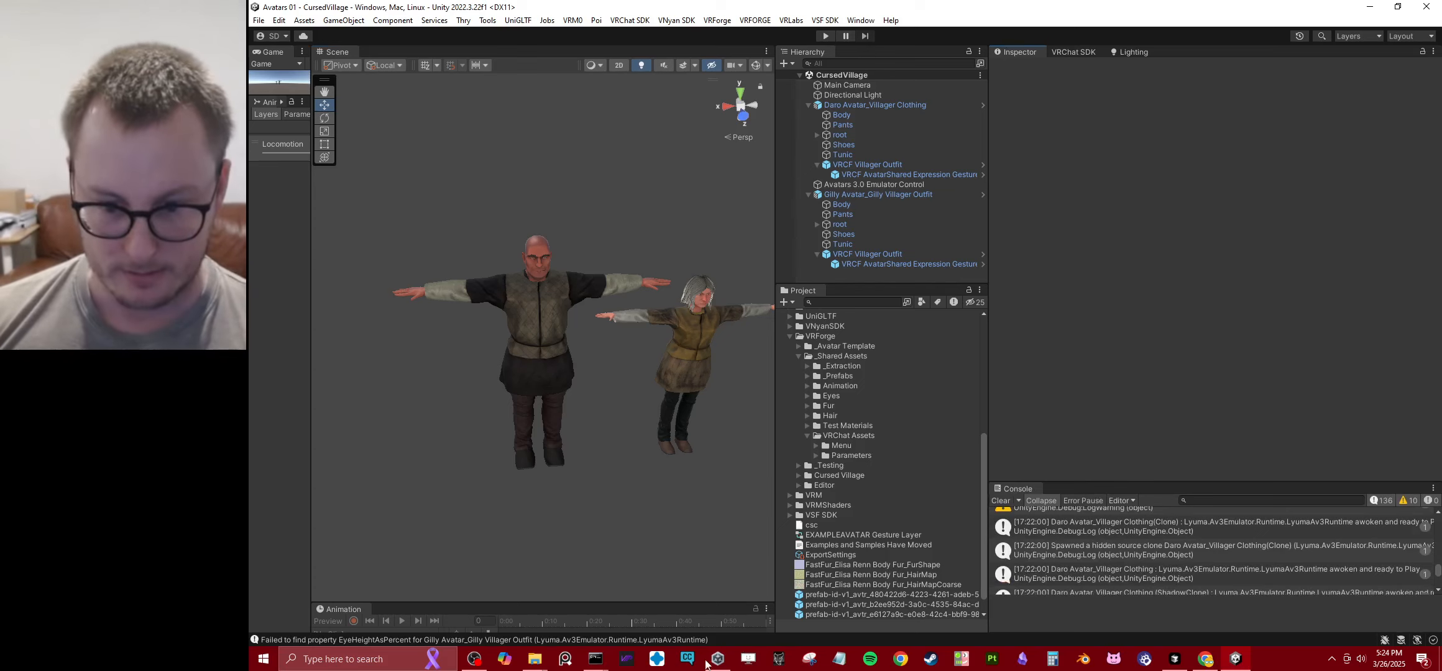
Step: Switch to Snipping Tool, capture the empty Inspector area as a drawing canvas and erase the trial red stroke
{"action": "left_click", "coordinate": [810, 659]}
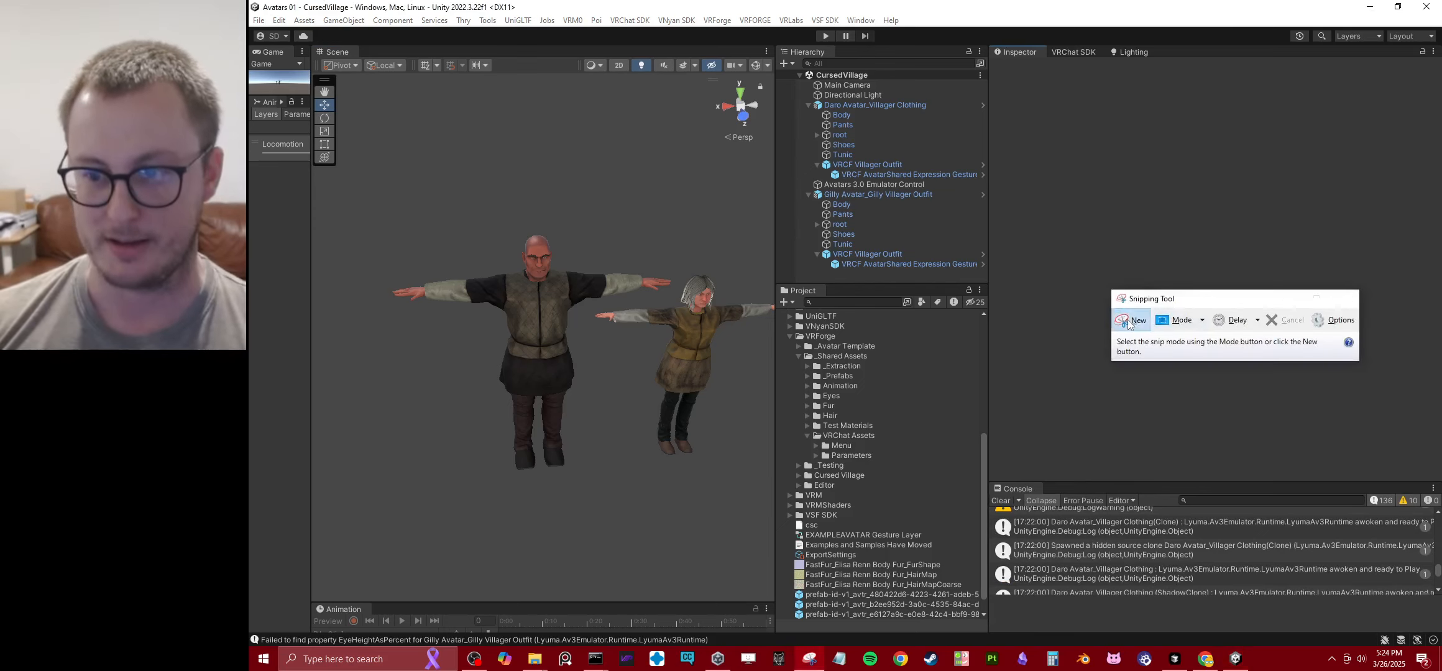
{"action": "left_click", "coordinate": [1132, 319]}
{"action": "left_click_drag", "start_coordinate": [985, 76], "coordinate": [1373, 447]}
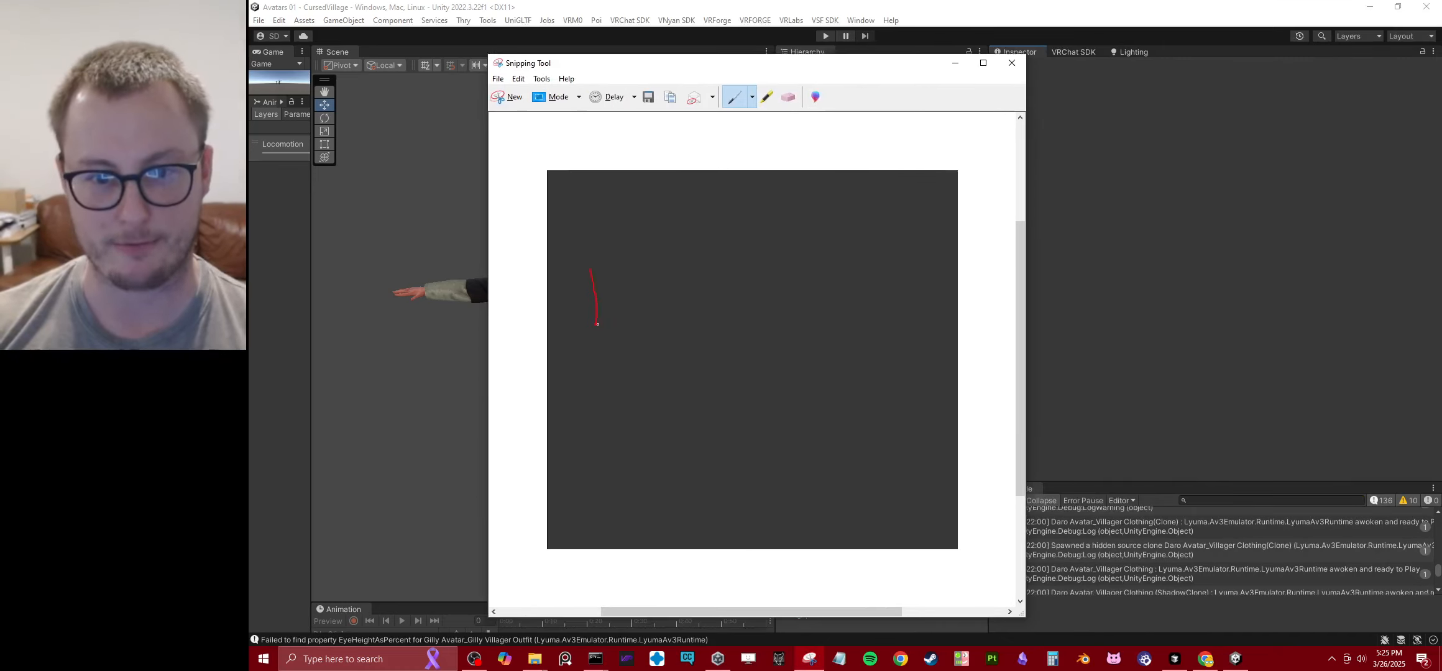
{"action": "left_click", "coordinate": [788, 97]}
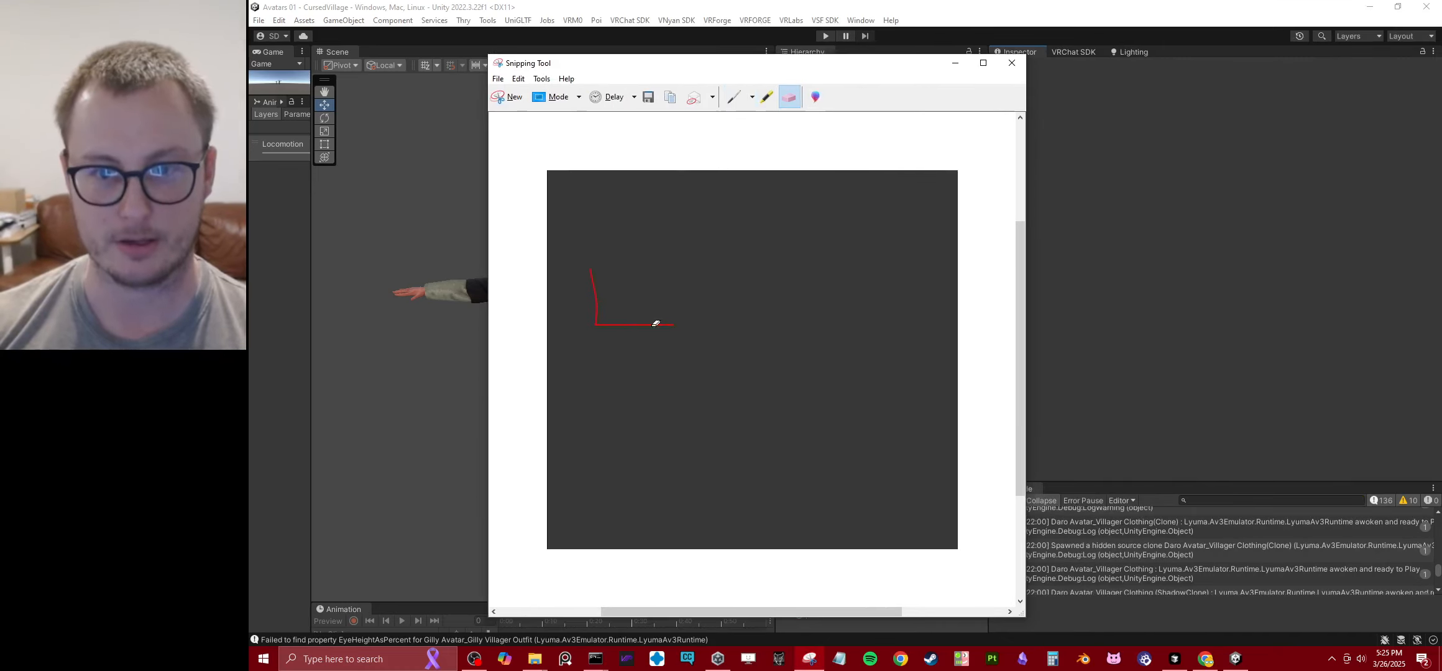
{"action": "left_click", "coordinate": [639, 320]}
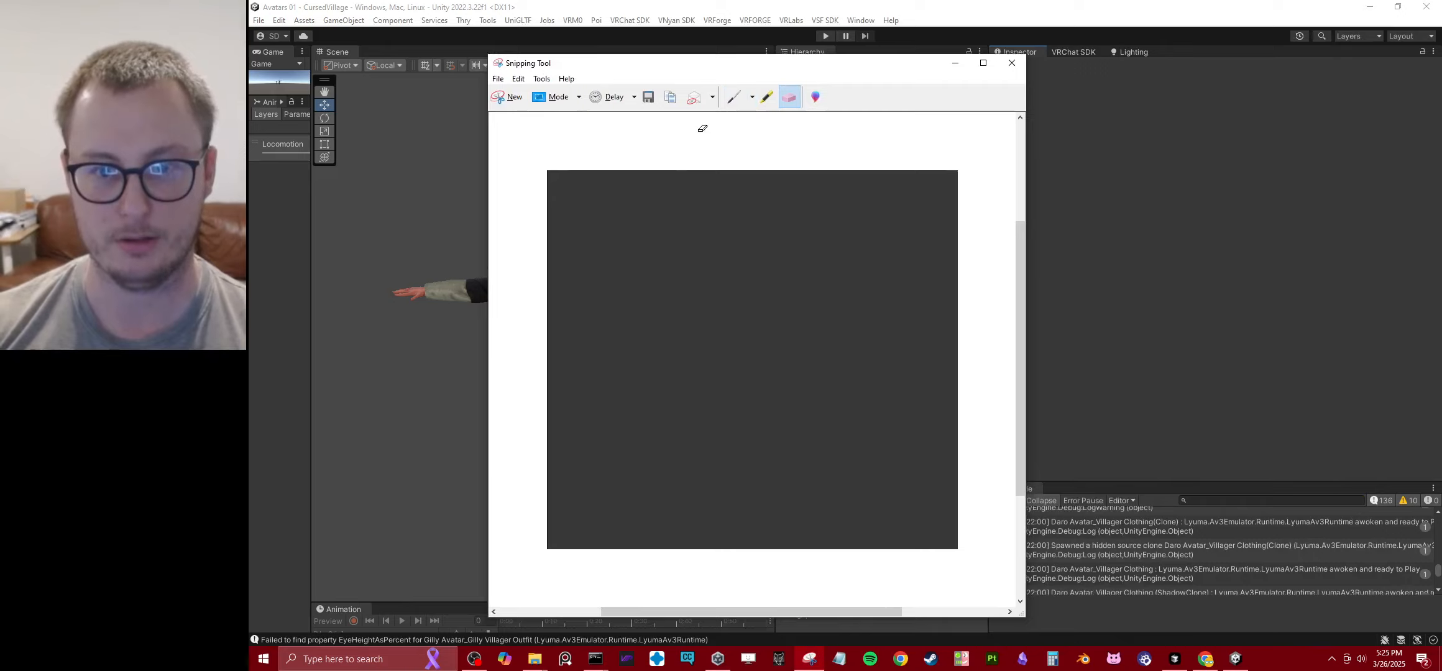
Step: Set up a blue custom pen with a new thickness for drawing on the snip
{"action": "left_click", "coordinate": [734, 97]}
{"action": "left_click", "coordinate": [752, 97]}
{"action": "left_click", "coordinate": [714, 131]}
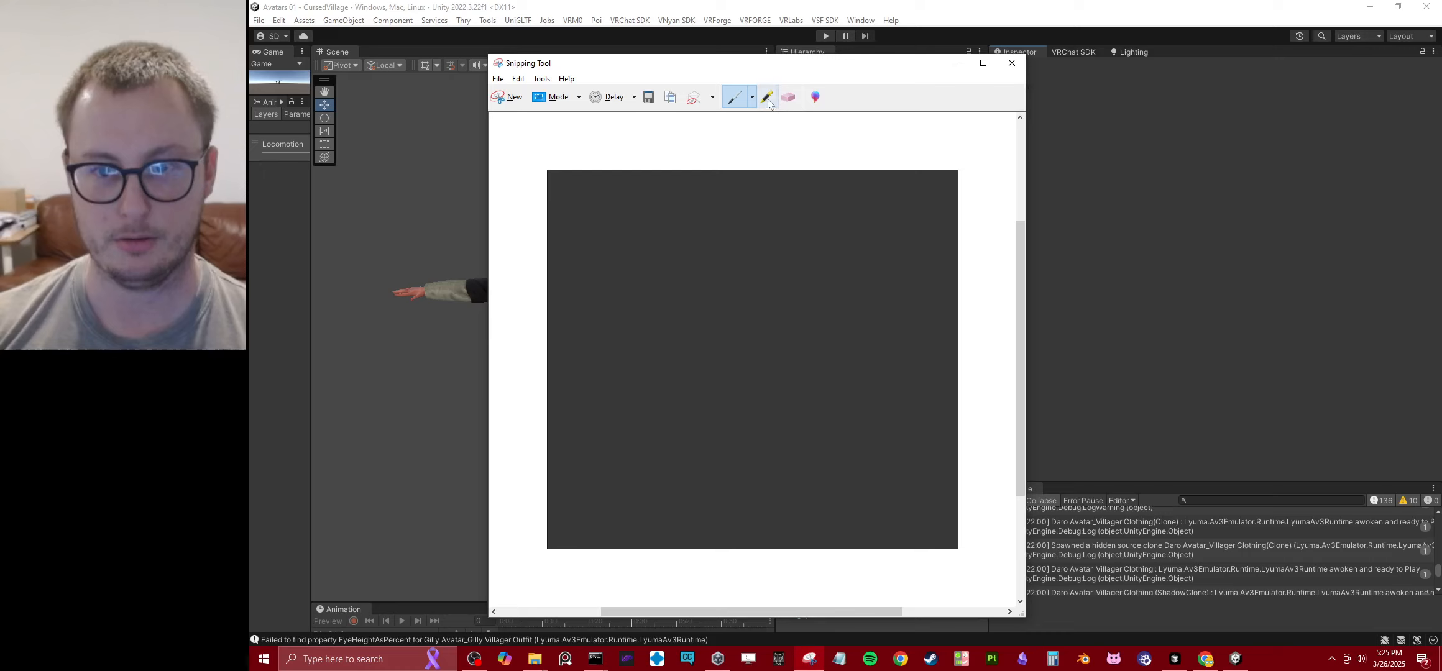
{"action": "left_click", "coordinate": [753, 98]}
{"action": "left_click", "coordinate": [703, 176]}
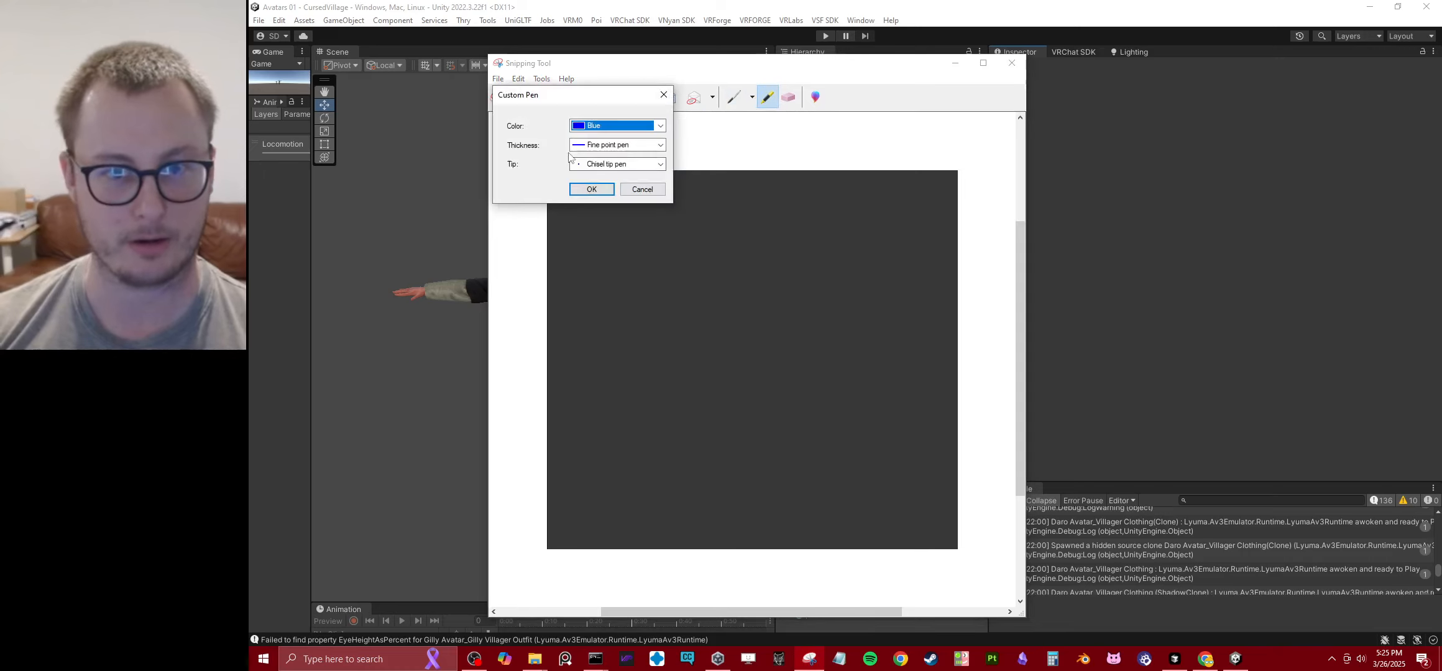
{"action": "left_click", "coordinate": [613, 145]}
{"action": "left_click", "coordinate": [606, 160]}
{"action": "left_click", "coordinate": [592, 189]}
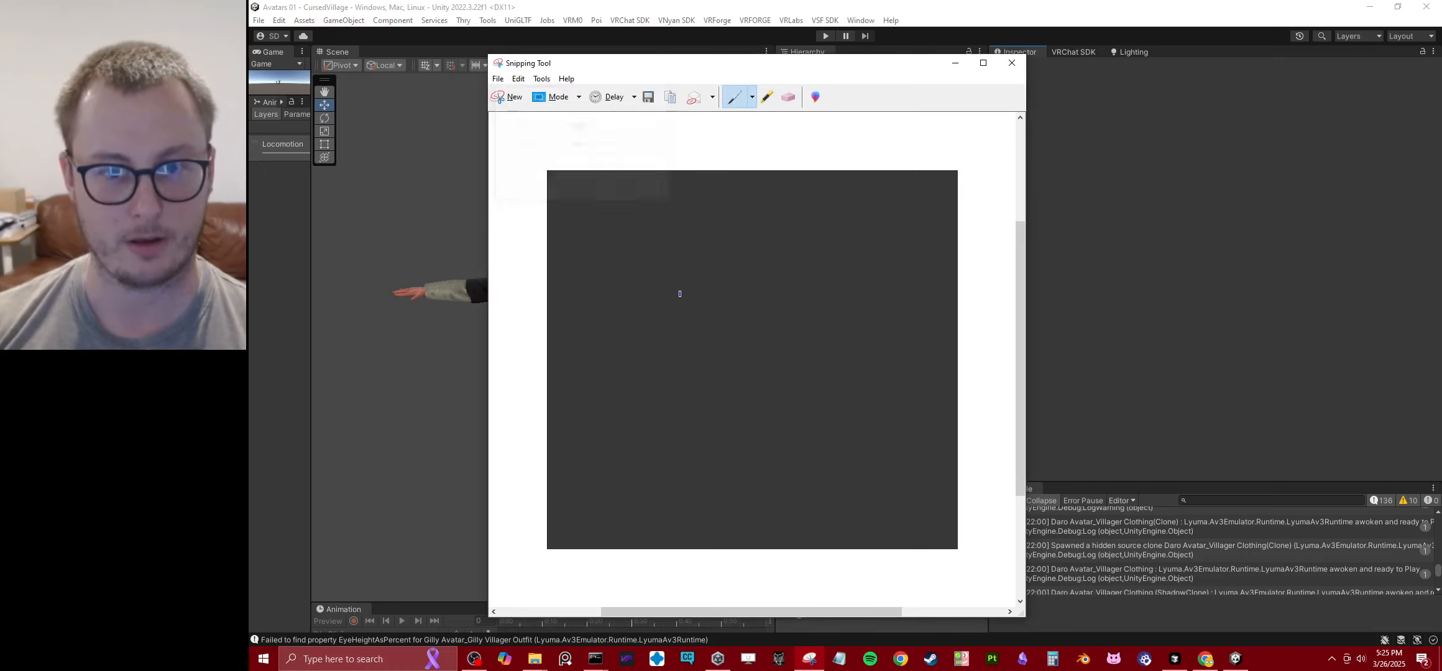
Step: Draw one blue rectangle on the left of the snip and a column of three rectangles to its right
{"action": "left_click_drag", "start_coordinate": [592, 244], "coordinate": [592, 297]}
{"action": "mouse_move", "coordinate": [657, 307]}
{"action": "left_mouse_down"}
{"action": "mouse_move", "coordinate": [684, 239]}
{"action": "mouse_move", "coordinate": [588, 242]}
{"action": "left_mouse_up"}
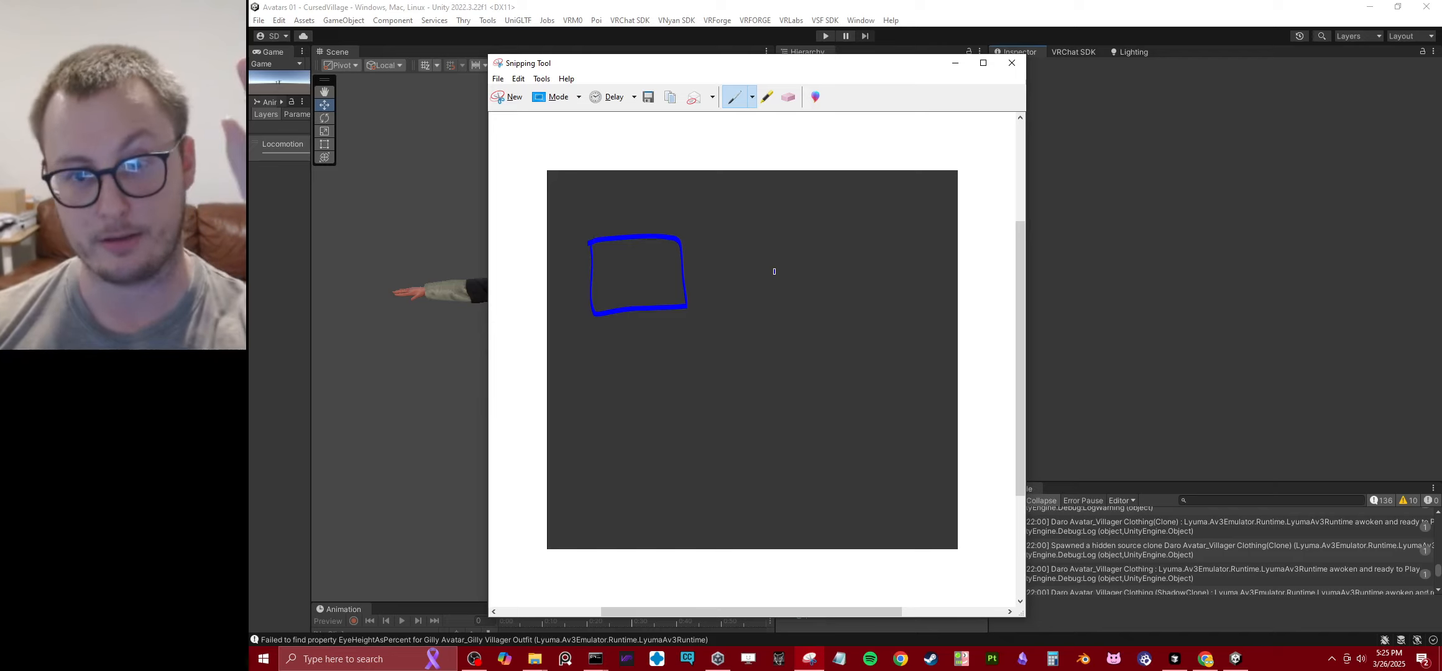
{"action": "mouse_move", "coordinate": [747, 239]}
{"action": "left_mouse_down"}
{"action": "mouse_move", "coordinate": [749, 292]}
{"action": "mouse_move", "coordinate": [831, 302]}
{"action": "mouse_move", "coordinate": [841, 239]}
{"action": "mouse_move", "coordinate": [747, 239]}
{"action": "left_mouse_up"}
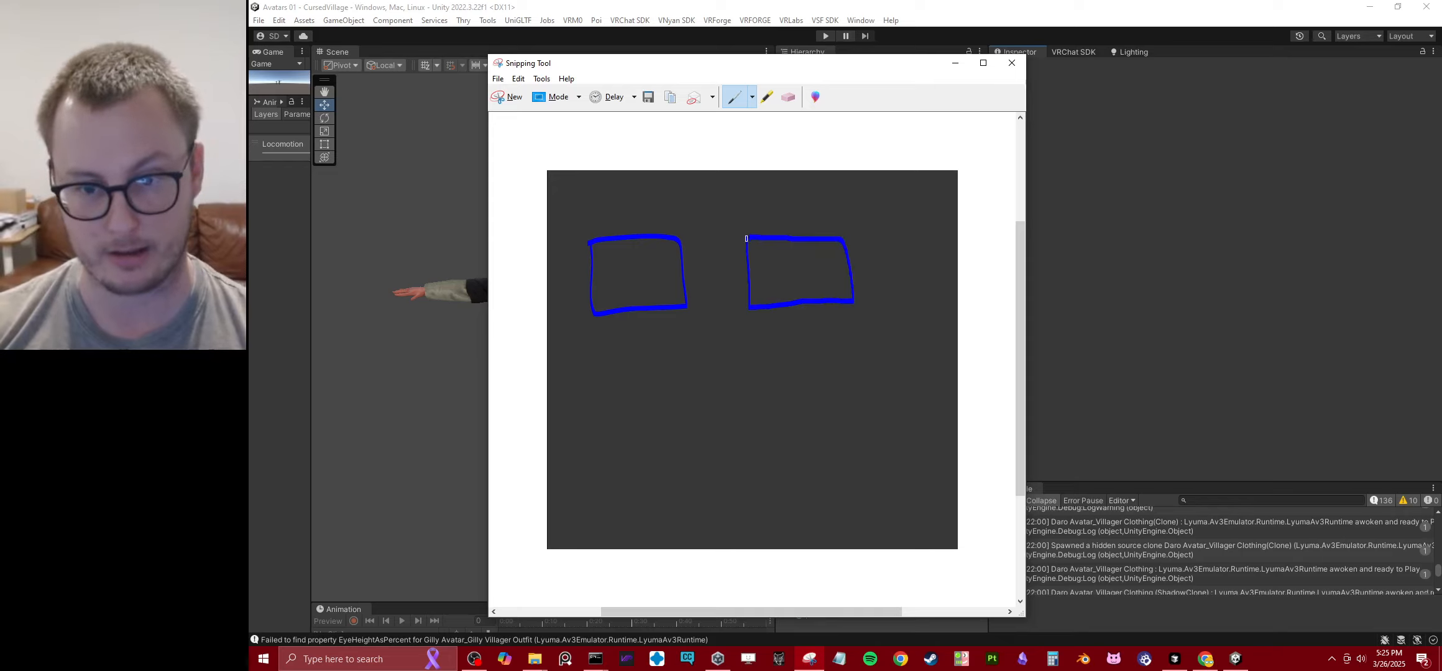
{"action": "mouse_move", "coordinate": [753, 334]}
{"action": "left_mouse_down"}
{"action": "mouse_move", "coordinate": [757, 404]}
{"action": "mouse_move", "coordinate": [800, 406]}
{"action": "mouse_move", "coordinate": [855, 373]}
{"action": "mouse_move", "coordinate": [836, 331]}
{"action": "mouse_move", "coordinate": [753, 338]}
{"action": "left_mouse_up"}
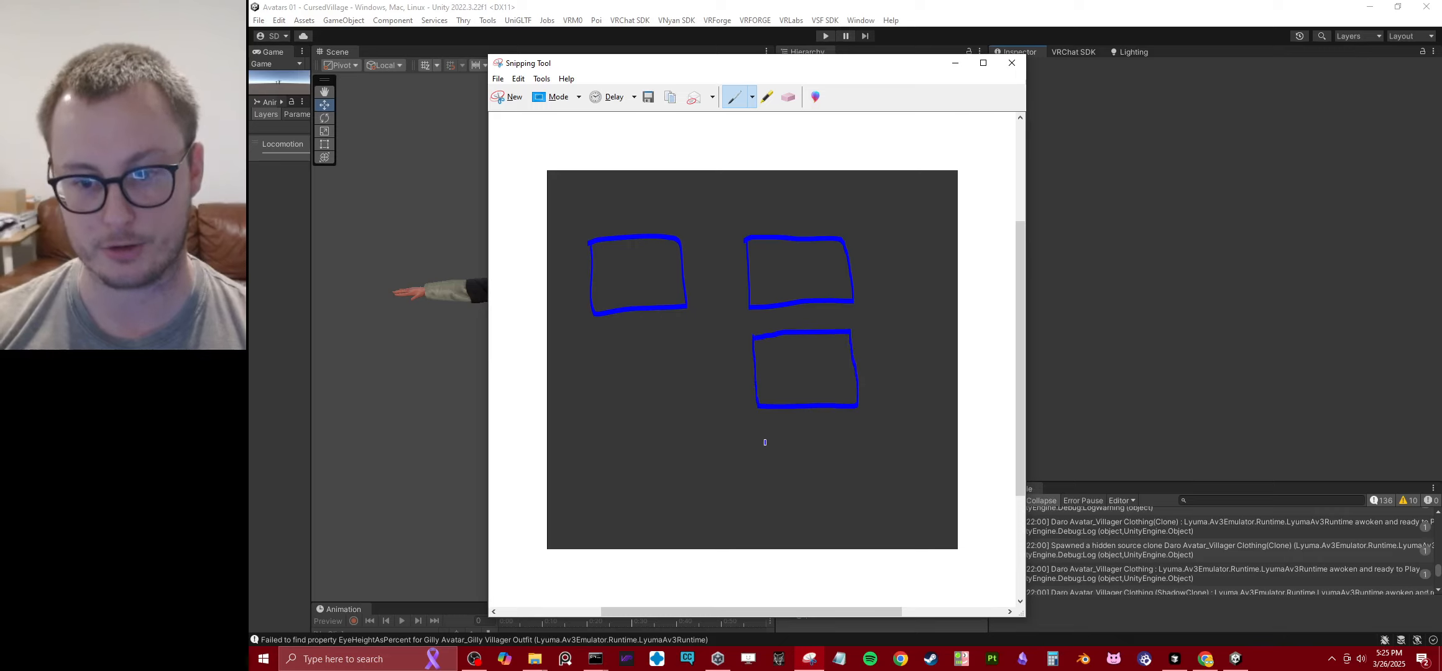
{"action": "mouse_move", "coordinate": [764, 442]}
{"action": "left_mouse_down"}
{"action": "mouse_move", "coordinate": [765, 497]}
{"action": "mouse_move", "coordinate": [854, 504]}
{"action": "mouse_move", "coordinate": [857, 431]}
{"action": "mouse_move", "coordinate": [759, 439]}
{"action": "left_mouse_up"}
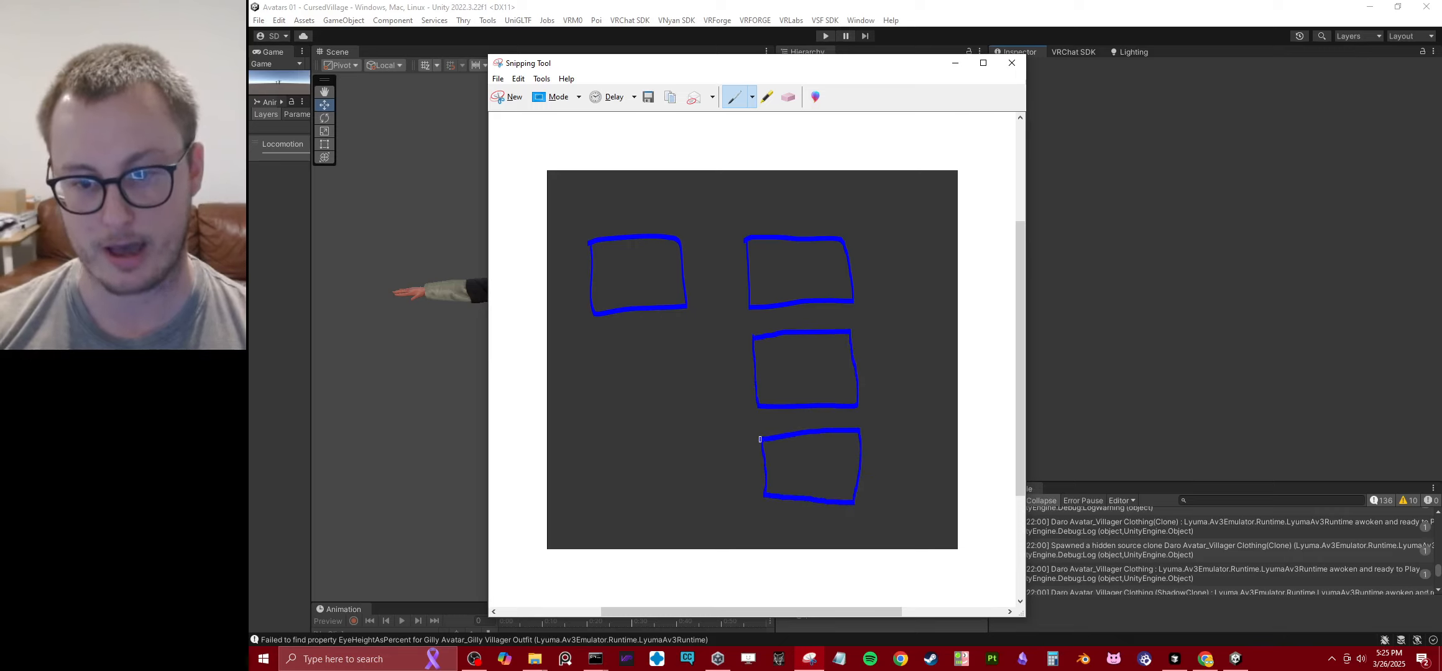
Step: Label the left rectangle VRC and draw a short connecting line towards the upper right rectangle
{"action": "mouse_move", "coordinate": [588, 201]}
{"action": "left_mouse_down"}
{"action": "mouse_move", "coordinate": [601, 219]}
{"action": "mouse_move", "coordinate": [615, 201]}
{"action": "mouse_move", "coordinate": [645, 219]}
{"action": "left_mouse_up"}
{"action": "mouse_move", "coordinate": [659, 199]}
{"action": "left_mouse_down"}
{"action": "mouse_move", "coordinate": [659, 217]}
{"action": "mouse_move", "coordinate": [676, 217]}
{"action": "left_mouse_up"}
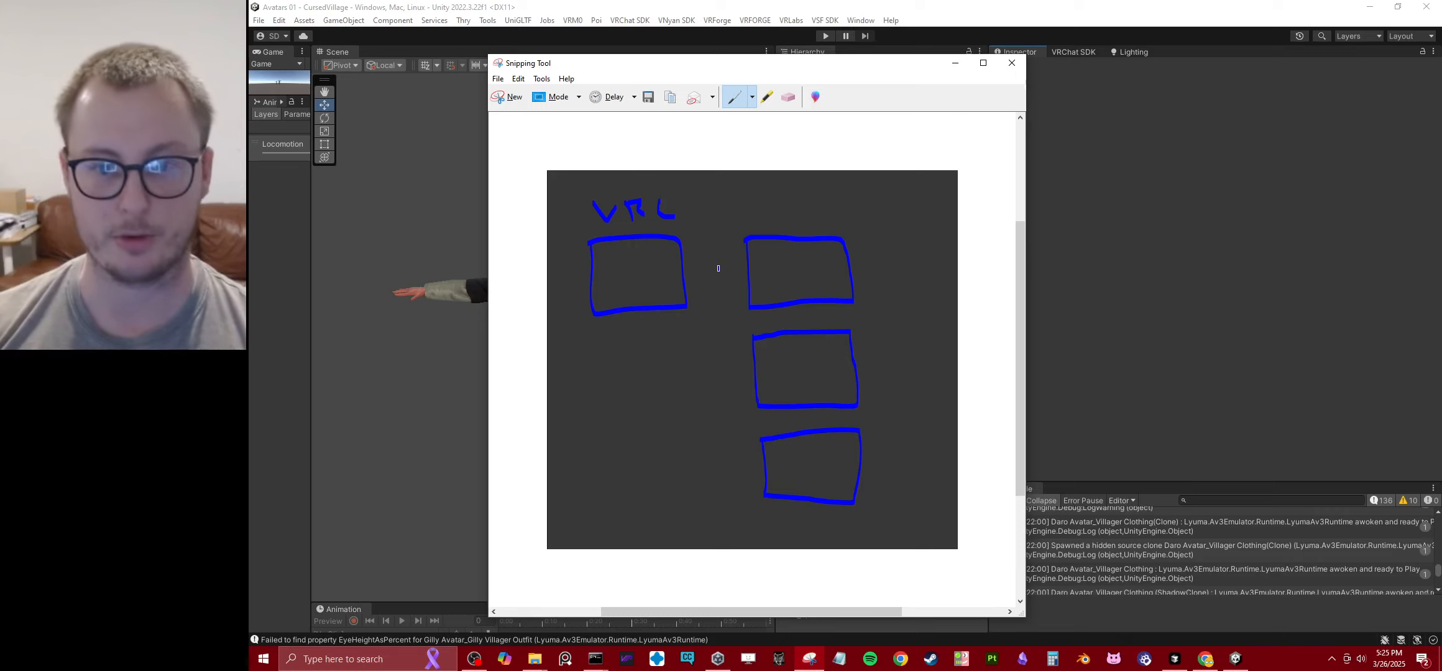
{"action": "left_click_drag", "start_coordinate": [693, 264], "coordinate": [719, 267]}
Step: Erase the two lower rectangles of the right-hand column and any links drawn towards them
{"action": "mouse_move", "coordinate": [701, 312]}
{"action": "left_mouse_down"}
{"action": "mouse_move", "coordinate": [745, 359]}
{"action": "mouse_move", "coordinate": [779, 501]}
{"action": "mouse_move", "coordinate": [614, 466]}
{"action": "mouse_move", "coordinate": [643, 349]}
{"action": "mouse_move", "coordinate": [655, 363]}
{"action": "mouse_move", "coordinate": [628, 367]}
{"action": "mouse_move", "coordinate": [734, 409]}
{"action": "mouse_move", "coordinate": [724, 319]}
{"action": "mouse_move", "coordinate": [782, 430]}
{"action": "left_mouse_up"}
{"action": "left_click", "coordinate": [788, 97]}
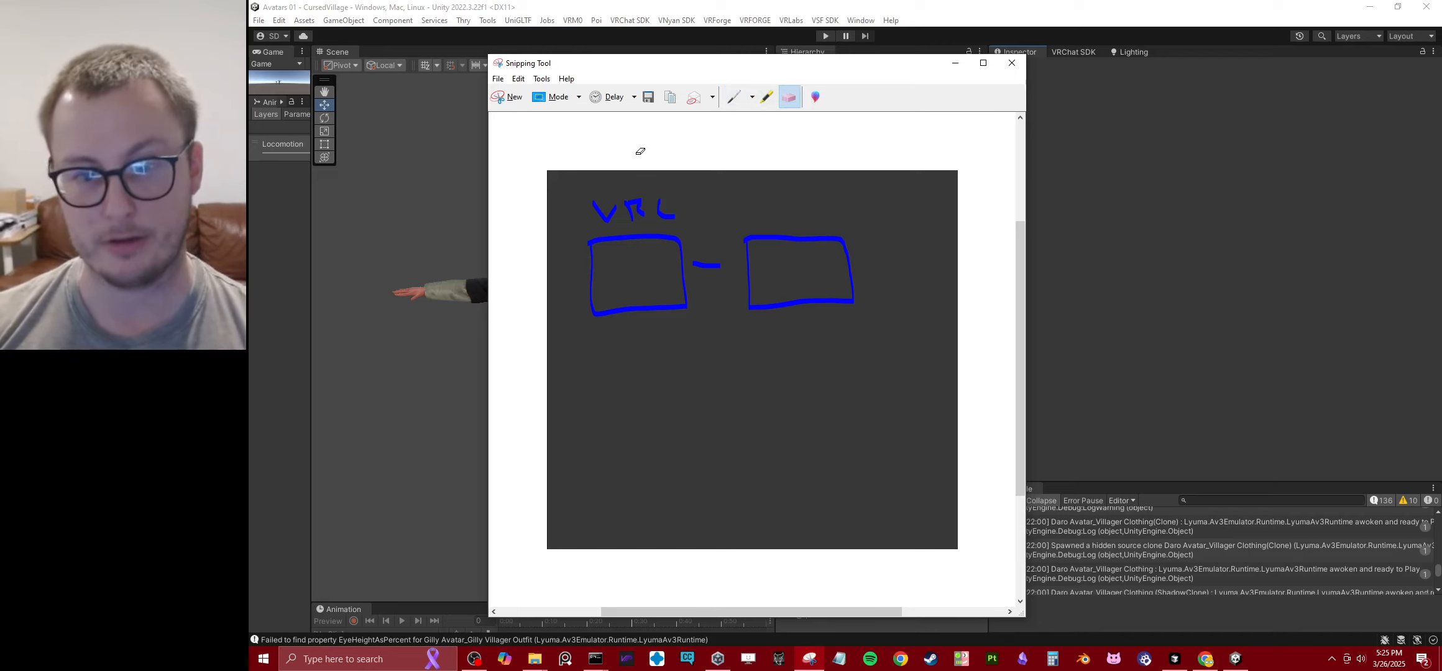
Step: Label the remaining right rectangle WAR and turn the connecting line into a double-headed arrow
{"action": "left_click", "coordinate": [732, 98]}
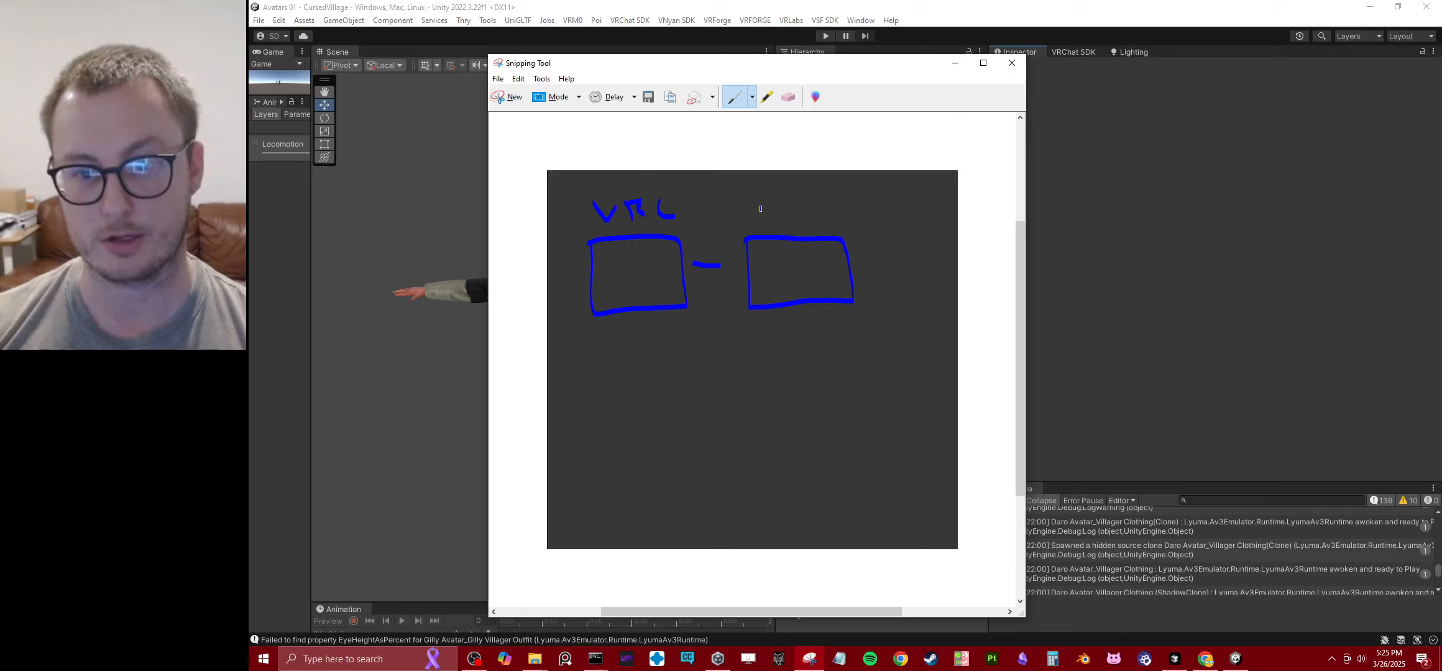
{"action": "mouse_move", "coordinate": [760, 209]}
{"action": "left_mouse_down"}
{"action": "mouse_move", "coordinate": [768, 221]}
{"action": "mouse_move", "coordinate": [782, 202]}
{"action": "mouse_move", "coordinate": [807, 223]}
{"action": "mouse_move", "coordinate": [814, 209]}
{"action": "mouse_move", "coordinate": [826, 227]}
{"action": "left_mouse_up"}
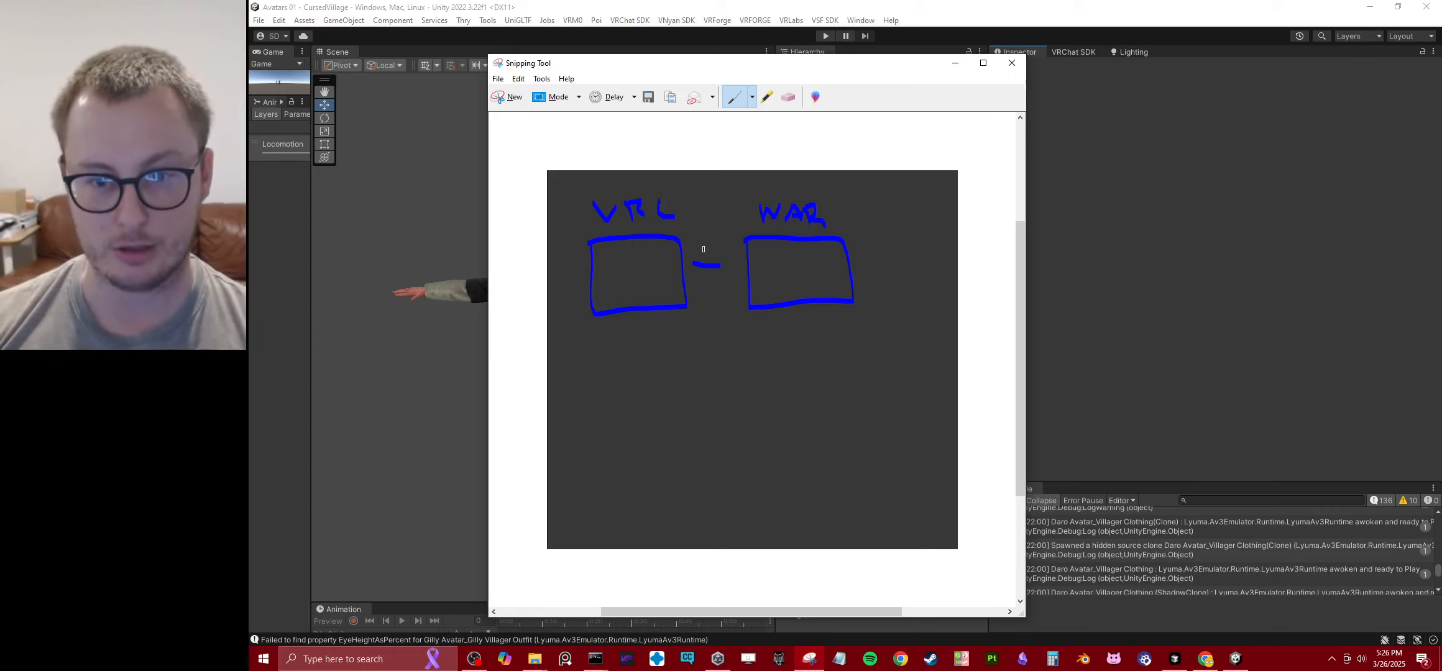
{"action": "mouse_move", "coordinate": [703, 249]}
{"action": "left_mouse_down"}
{"action": "mouse_move", "coordinate": [693, 263]}
{"action": "mouse_move", "coordinate": [732, 267]}
{"action": "mouse_move", "coordinate": [716, 285]}
{"action": "mouse_move", "coordinate": [694, 263]}
{"action": "left_mouse_up"}
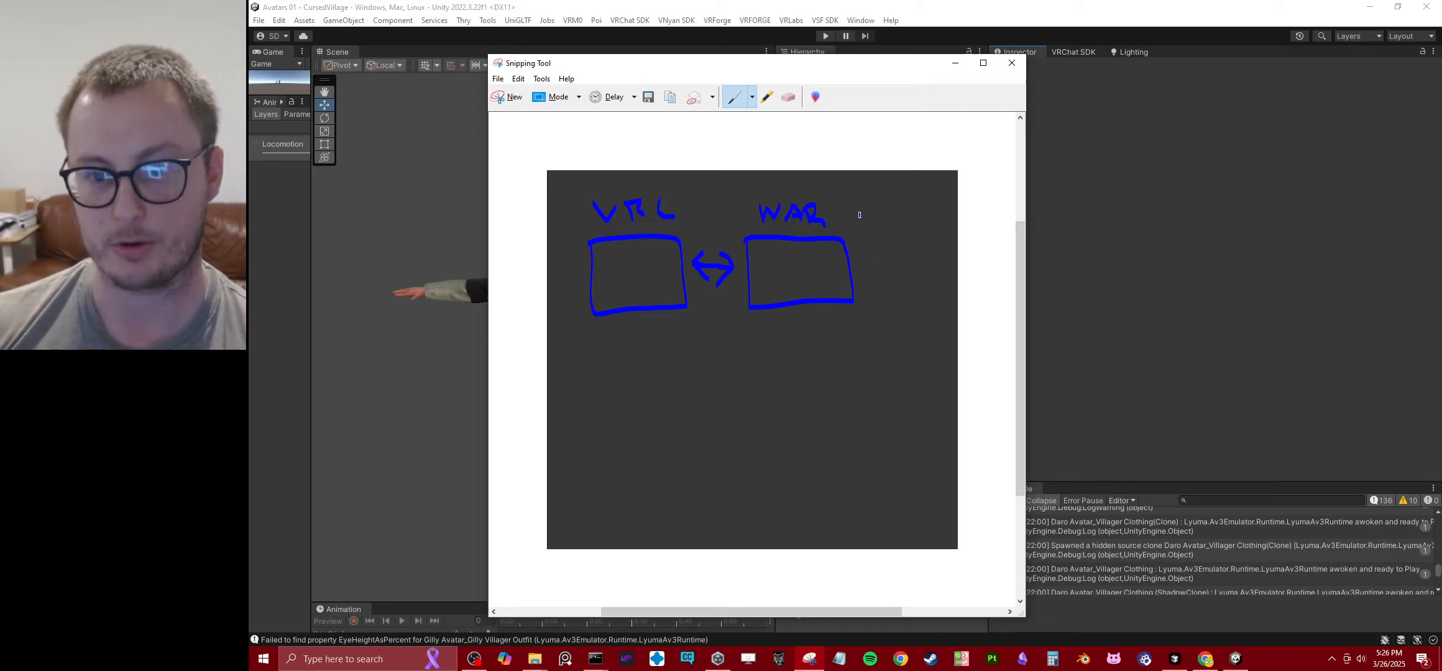
Step: Erase the arrowhead facing the WAR rectangle so the arrow points only to VRC, and return to the pen
{"action": "left_click", "coordinate": [787, 98]}
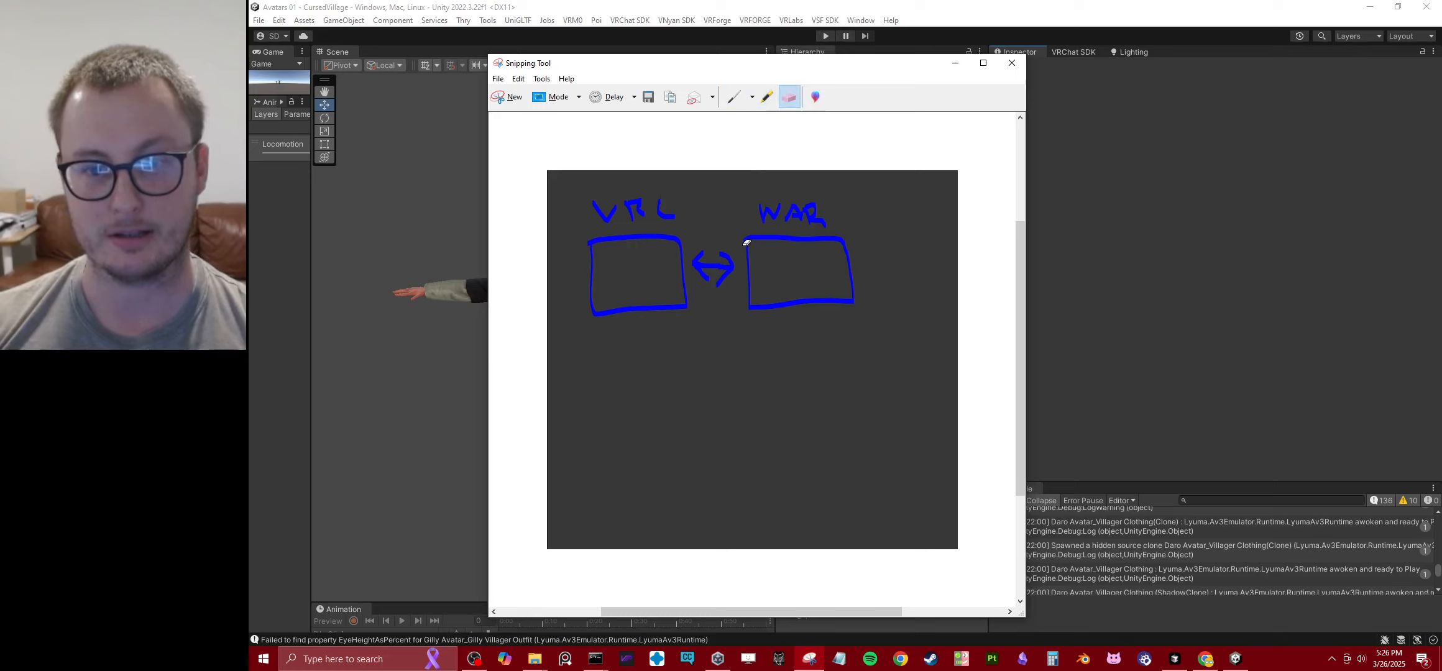
{"action": "left_click_drag", "start_coordinate": [714, 249], "coordinate": [732, 248]}
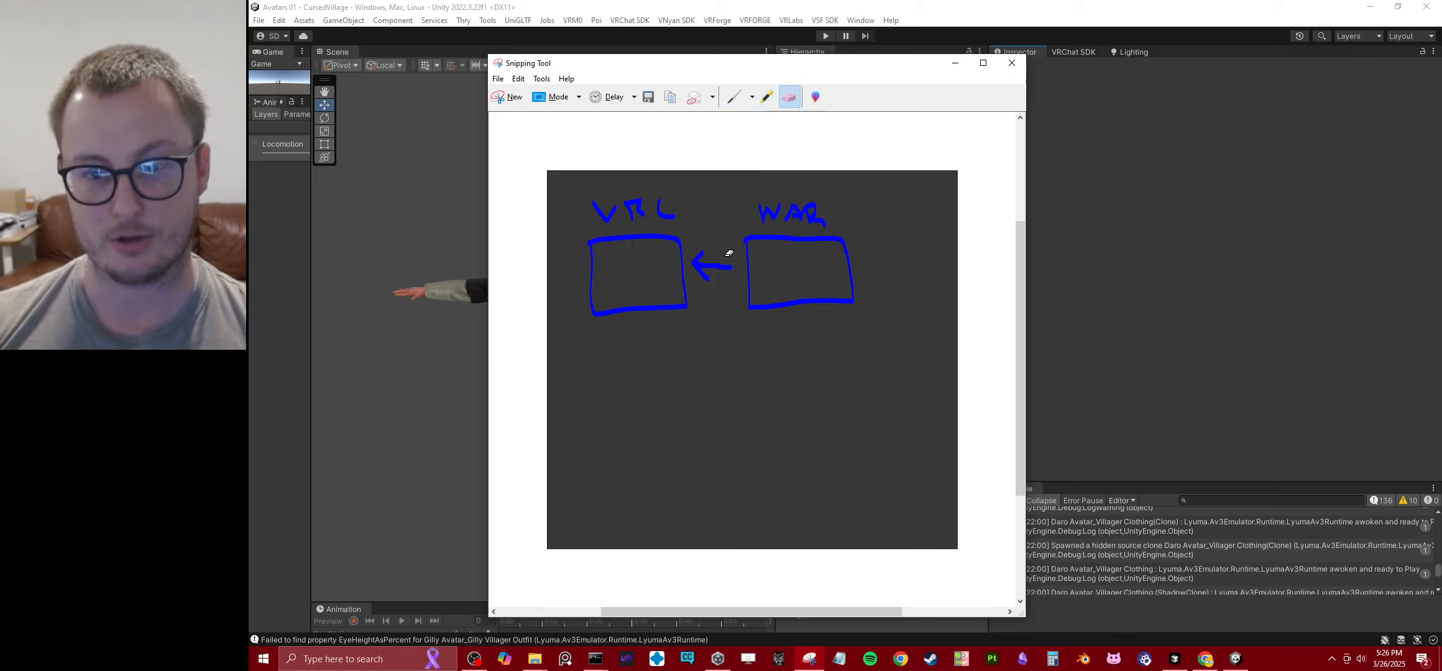
{"action": "left_click", "coordinate": [734, 98]}
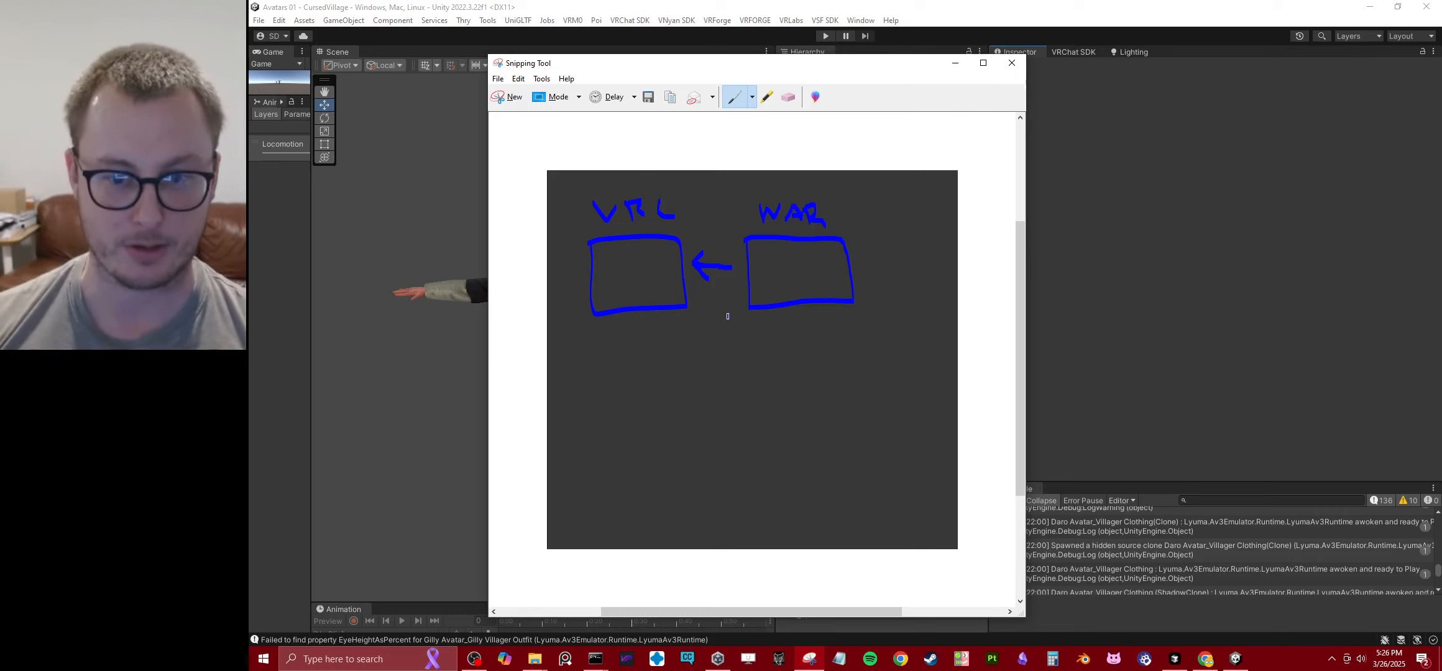
Step: Switch back to Unity and clear all messages from the Console
{"action": "left_click", "coordinate": [1116, 335]}
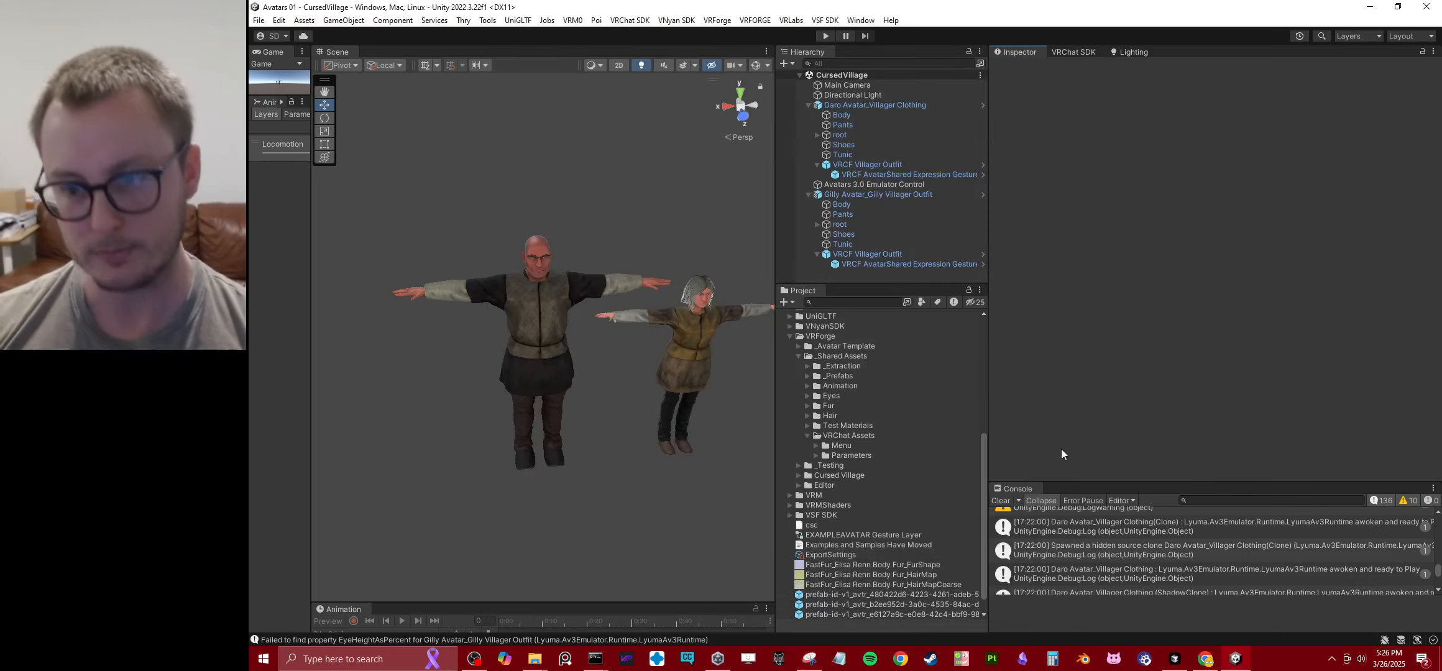
{"action": "left_click", "coordinate": [1009, 502]}
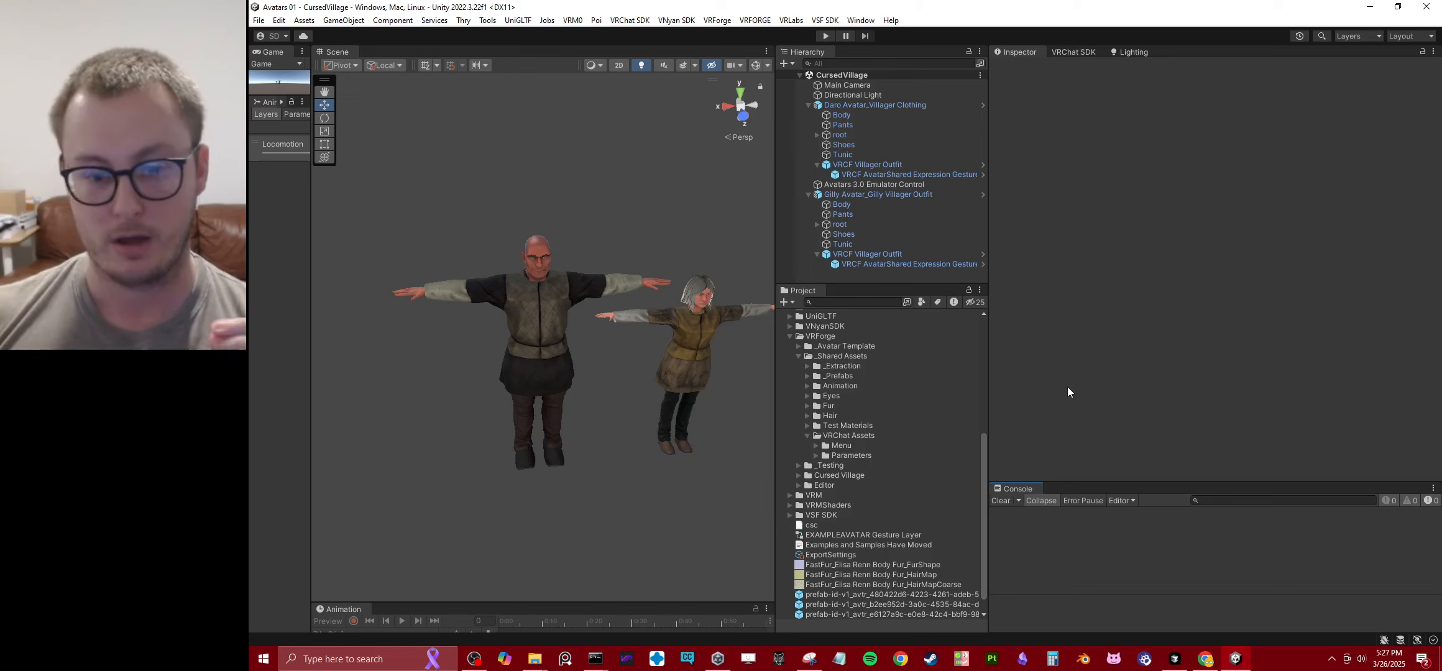
{"action": "mouse_move", "coordinate": [595, 658]}
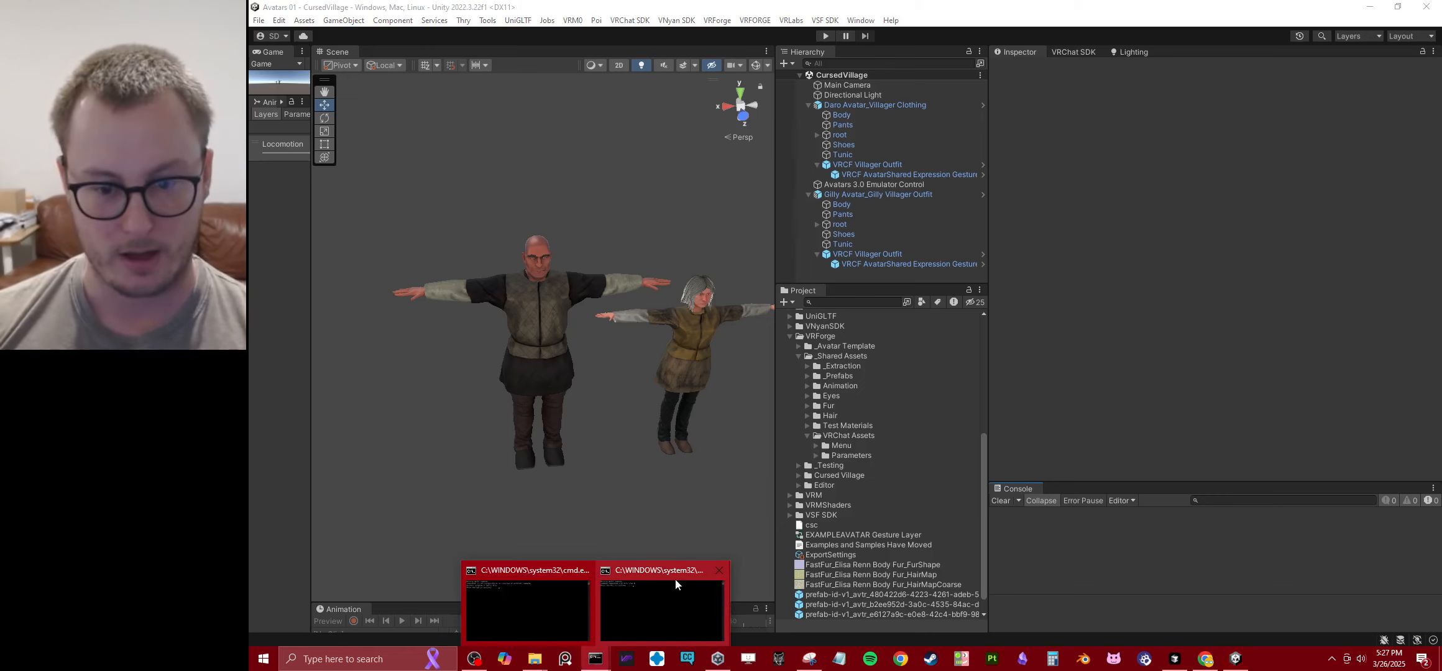
Step: Close the leftover command windows and write "unity run converter" at the prompt of a new Command Prompt without running it
{"action": "left_click", "coordinate": [719, 571]}
{"action": "left_click", "coordinate": [656, 571]}
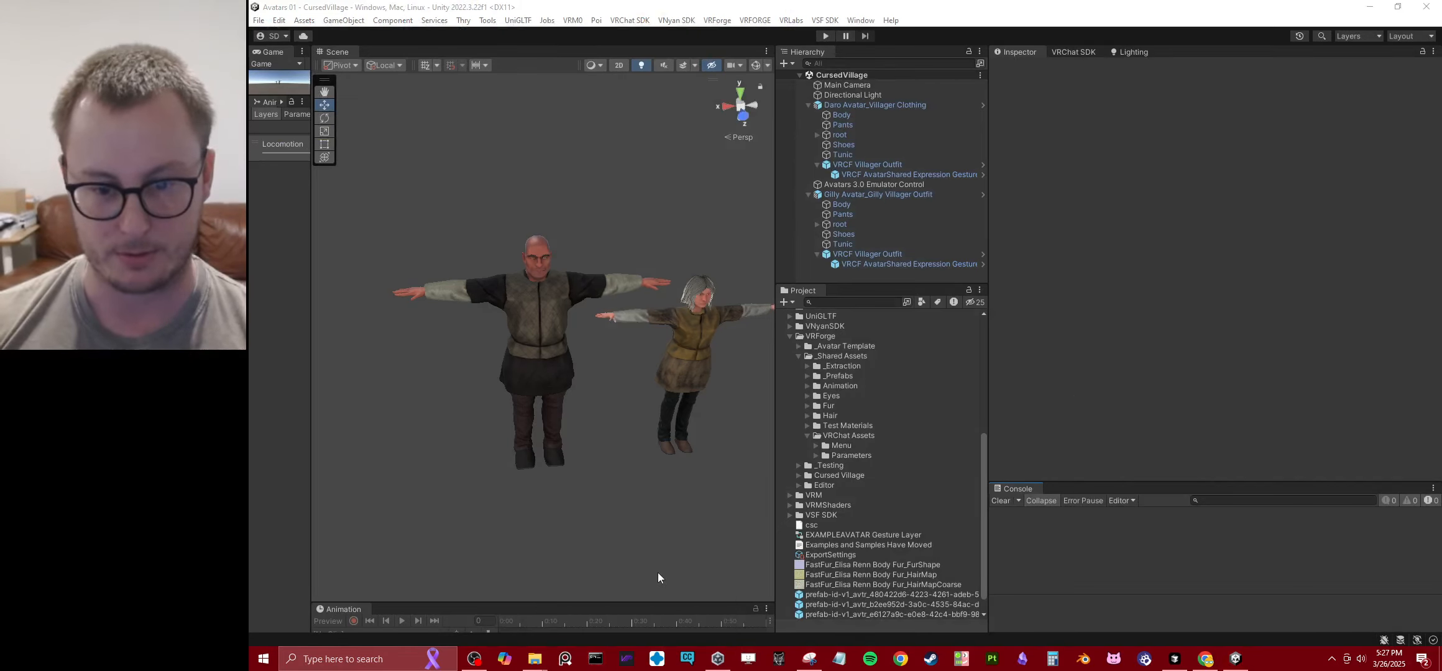
{"action": "left_click", "coordinate": [600, 657]}
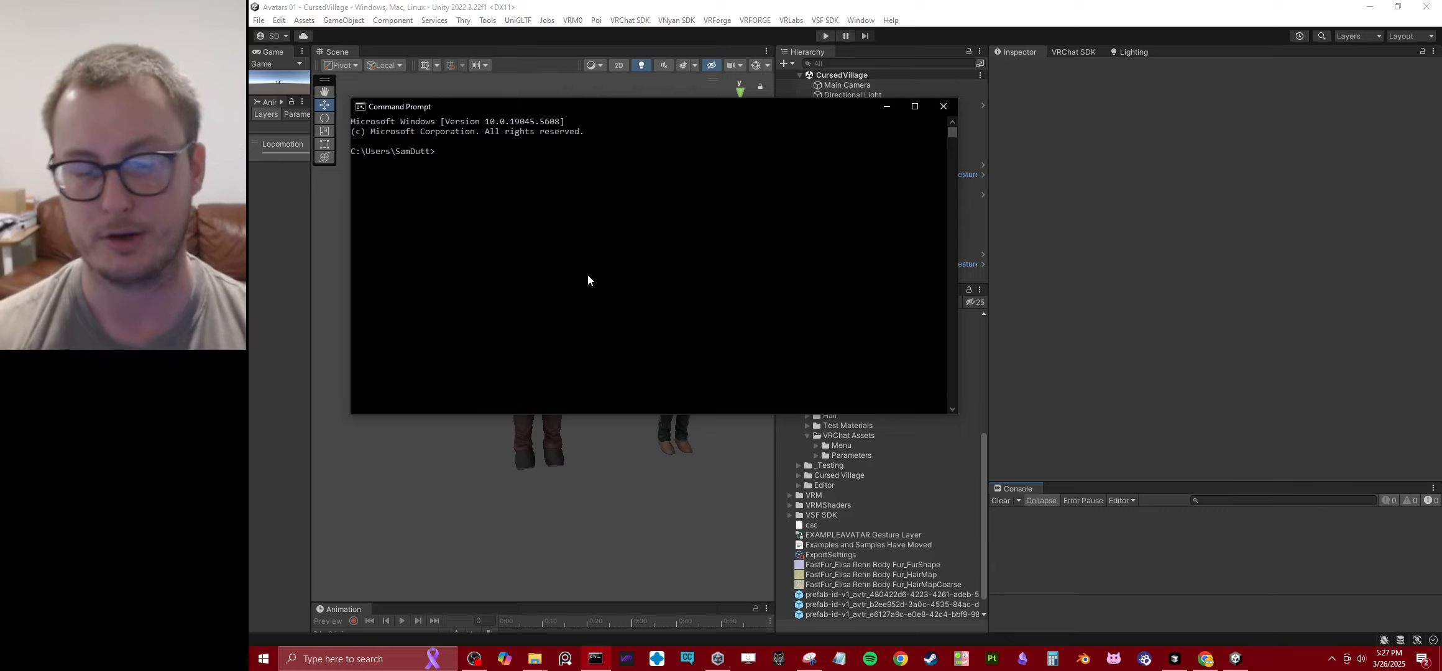
{"action": "type", "text": "unity r"}
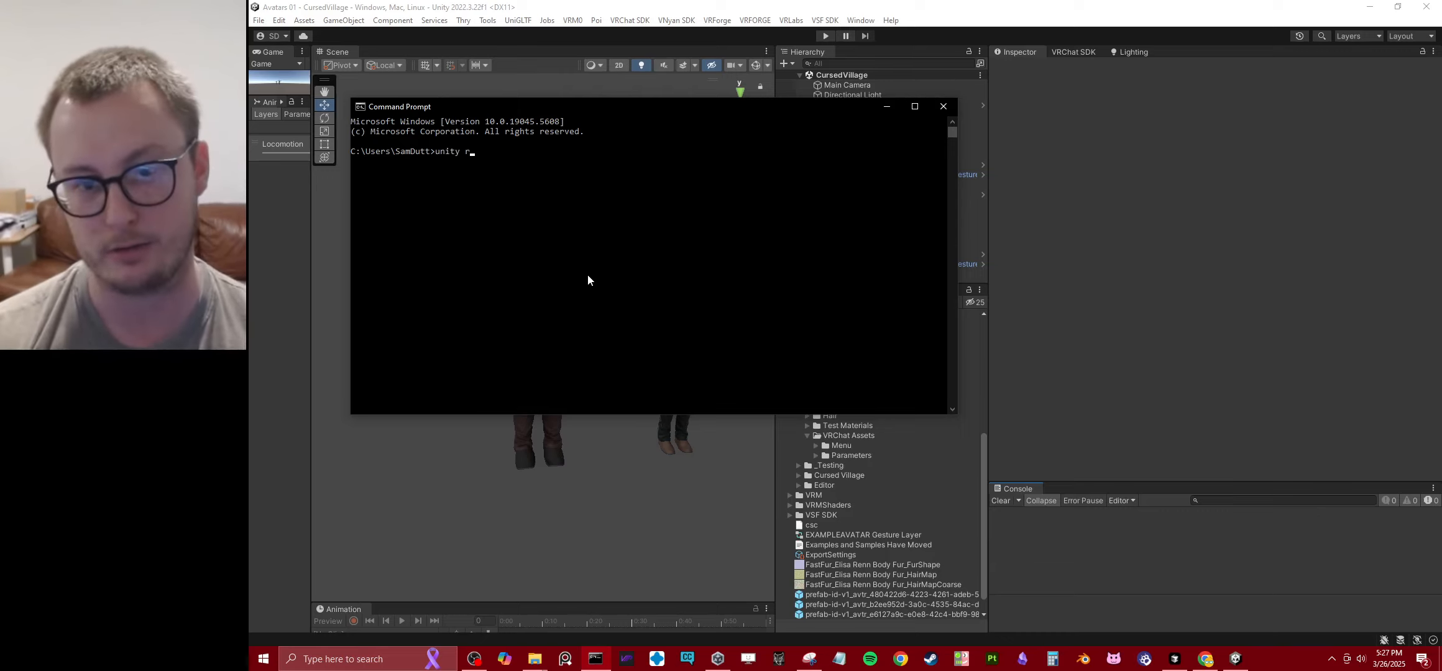
{"action": "type", "text": "un converter"}
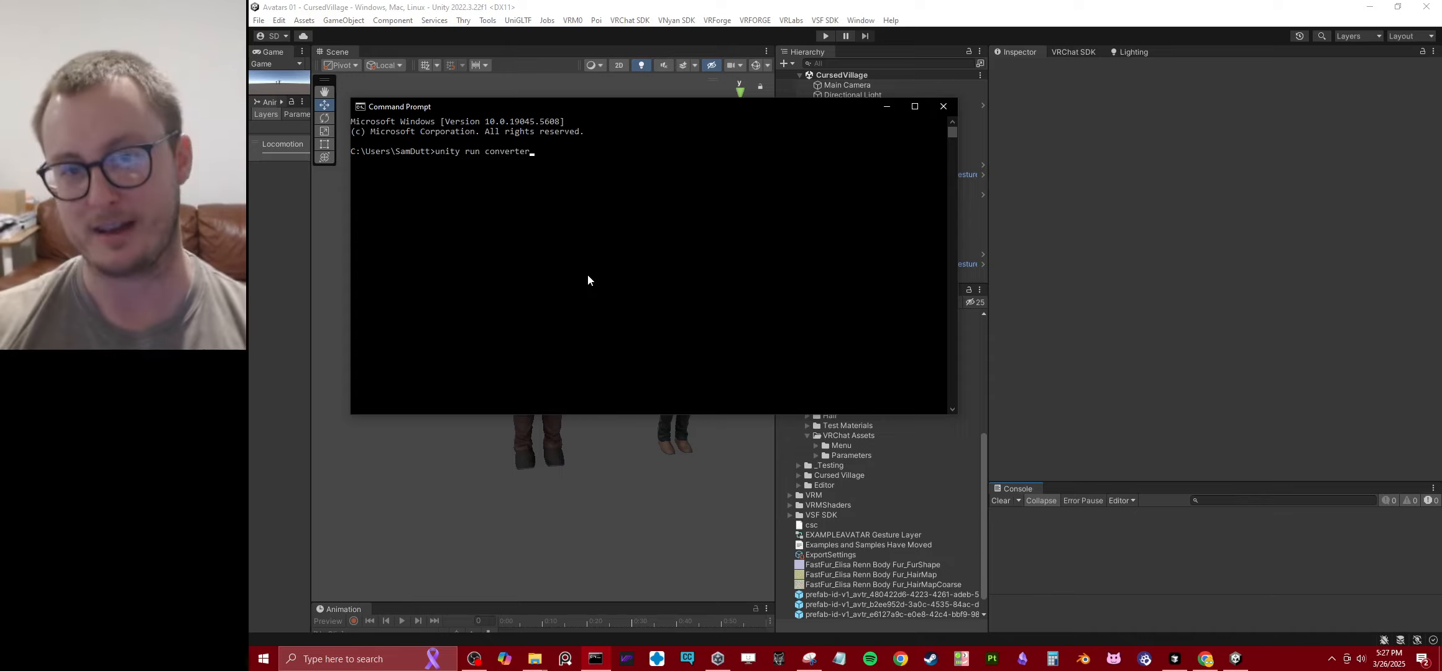
Step: Erase the whole unexecuted command from the prompt and return to Unity
{"action": "key", "text": "BackSpace"}
{"action": "key", "text": "BackSpace"}
{"action": "key", "text": "BackSpace"}
{"action": "key", "text": "BackSpace"}
{"action": "key", "text": "BackSpace"}
{"action": "key", "text": "BackSpace"}
{"action": "key", "text": "BackSpace"}
{"action": "key", "text": "BackSpace"}
{"action": "key", "text": "BackSpace"}
{"action": "key", "text": "BackSpace"}
{"action": "key", "text": "BackSpace"}
{"action": "key", "text": "BackSpace"}
{"action": "key", "text": "BackSpace"}
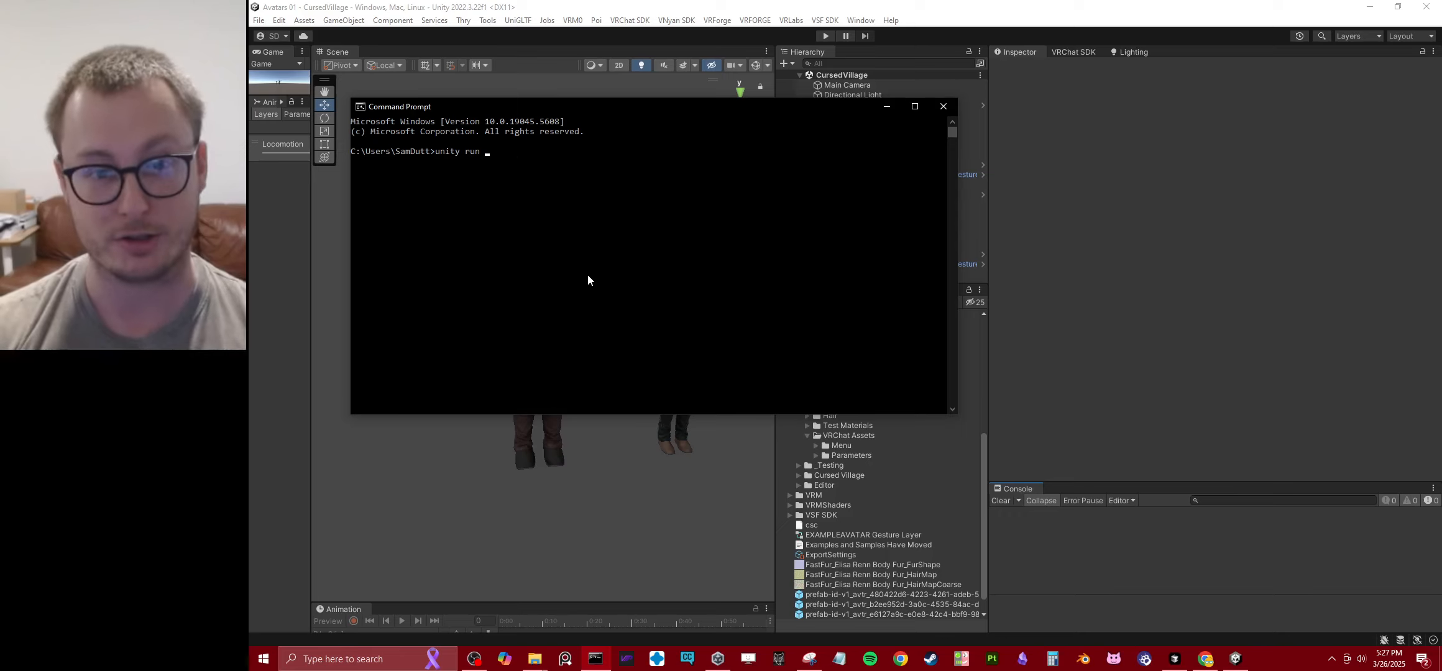
{"action": "key", "text": "BackSpace"}
{"action": "key", "text": "BackSpace"}
{"action": "key", "text": "BackSpace"}
{"action": "key", "text": "BackSpace"}
{"action": "key", "text": "BackSpace"}
{"action": "key", "text": "BackSpace"}
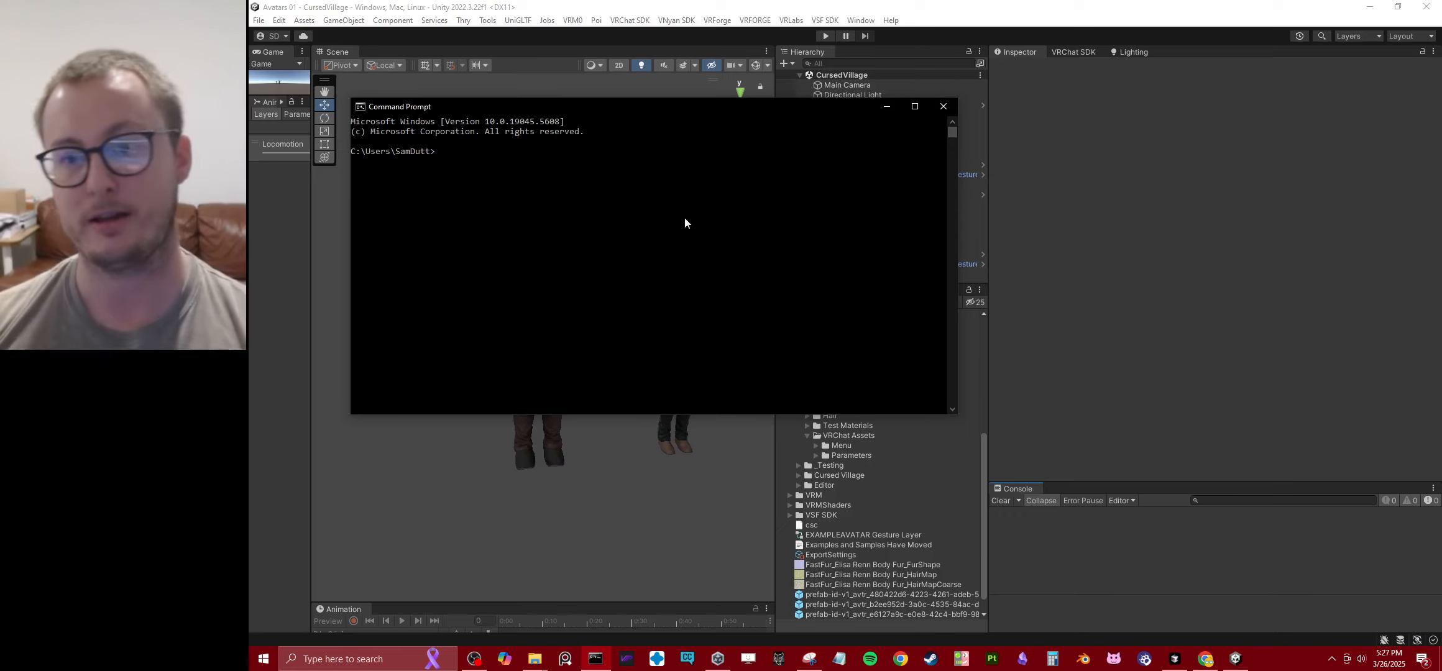
{"action": "left_click", "coordinate": [797, 489]}
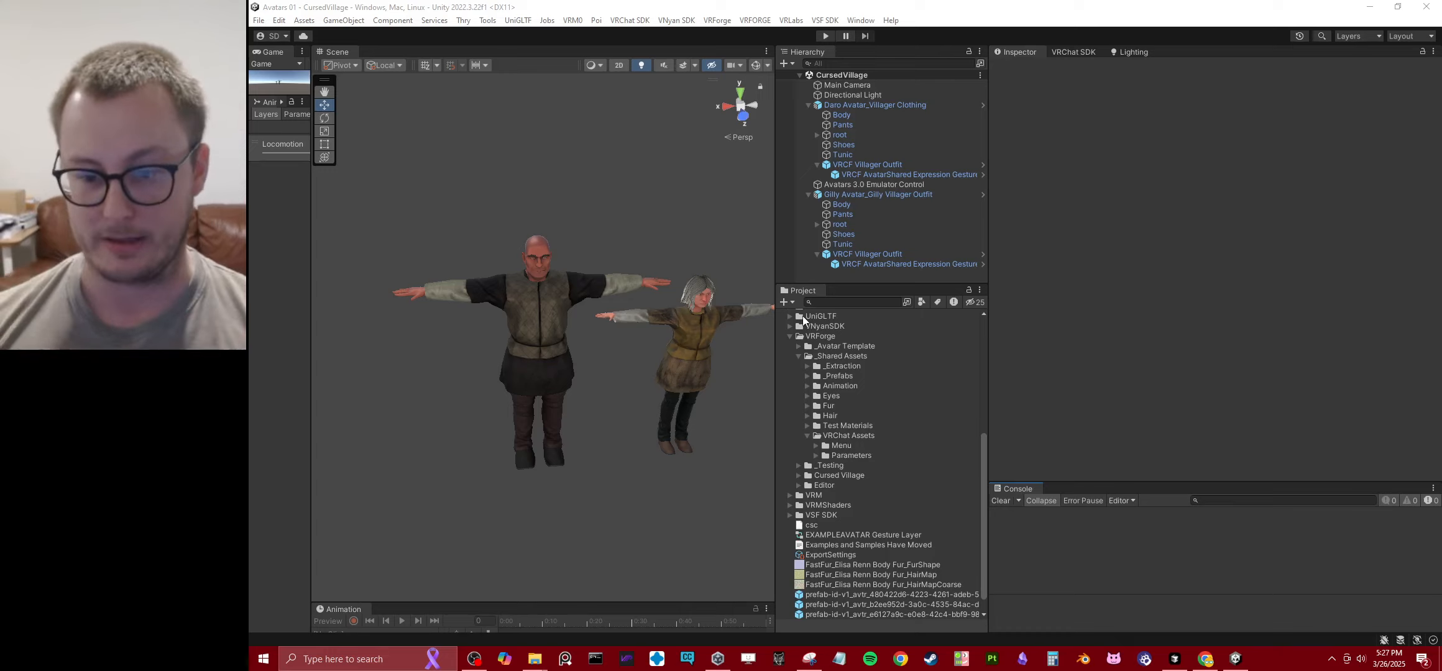
Step: Switch to Snipping Tool, handwrite a prefab label below the VRC and WAR rectangles, and draw a small folder shape beneath it
{"action": "left_click", "coordinate": [809, 659]}
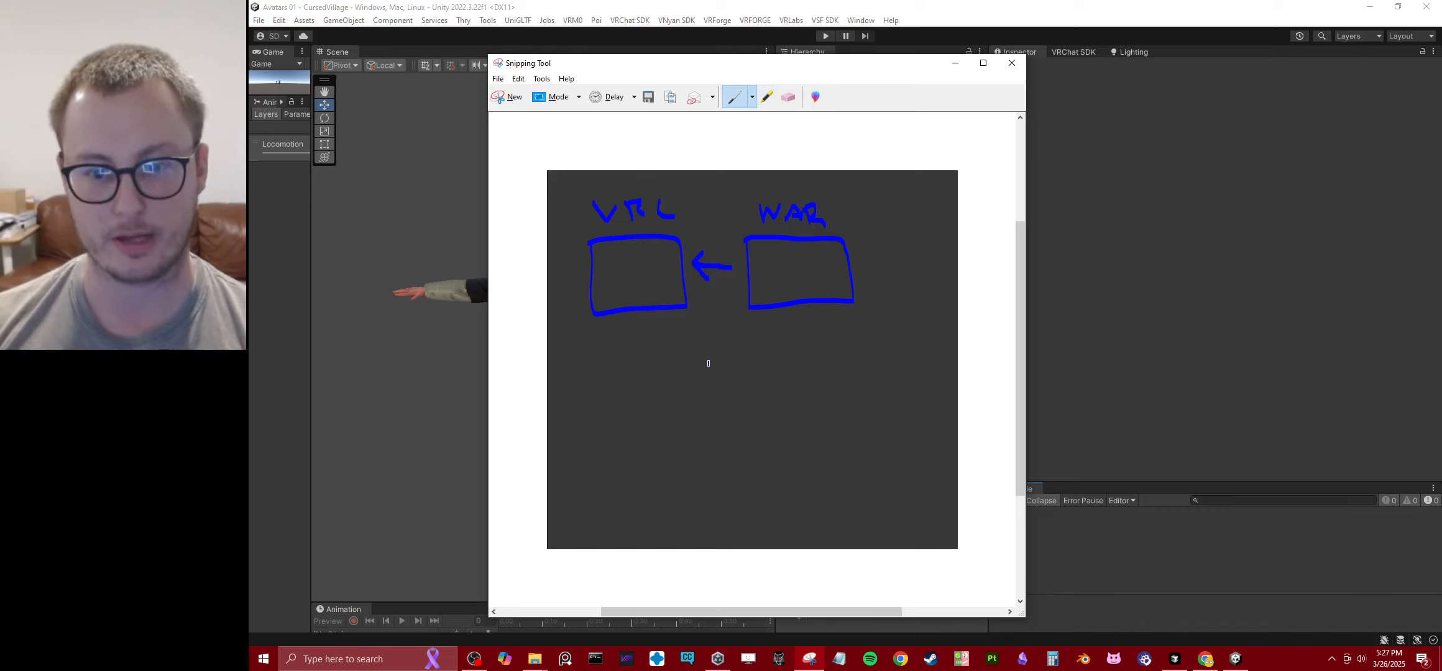
{"action": "mouse_move", "coordinate": [702, 345]}
{"action": "left_mouse_down"}
{"action": "mouse_move", "coordinate": [701, 374]}
{"action": "mouse_move", "coordinate": [723, 358]}
{"action": "mouse_move", "coordinate": [793, 391]}
{"action": "mouse_move", "coordinate": [791, 368]}
{"action": "mouse_move", "coordinate": [812, 358]}
{"action": "mouse_move", "coordinate": [858, 378]}
{"action": "left_mouse_up"}
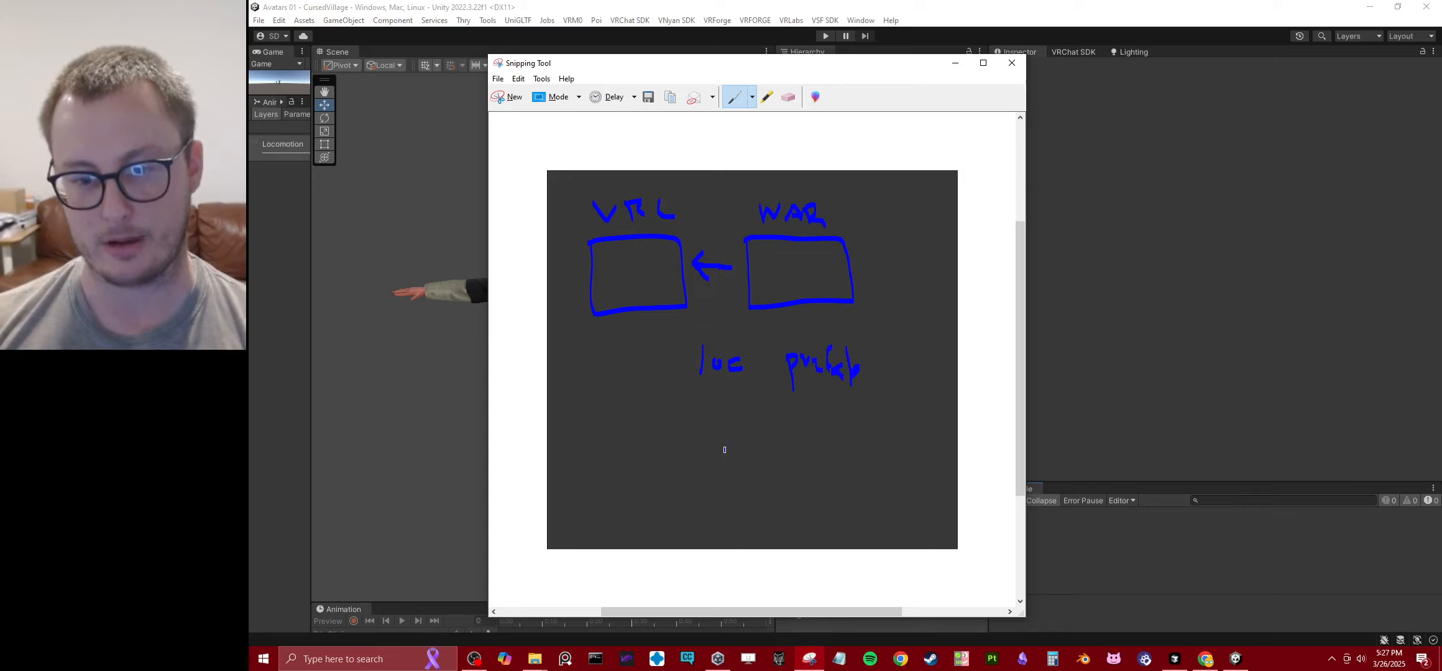
{"action": "mouse_move", "coordinate": [726, 432]}
{"action": "left_mouse_down"}
{"action": "mouse_move", "coordinate": [731, 454]}
{"action": "mouse_move", "coordinate": [782, 421]}
{"action": "mouse_move", "coordinate": [787, 444]}
{"action": "mouse_move", "coordinate": [731, 460]}
{"action": "left_mouse_up"}
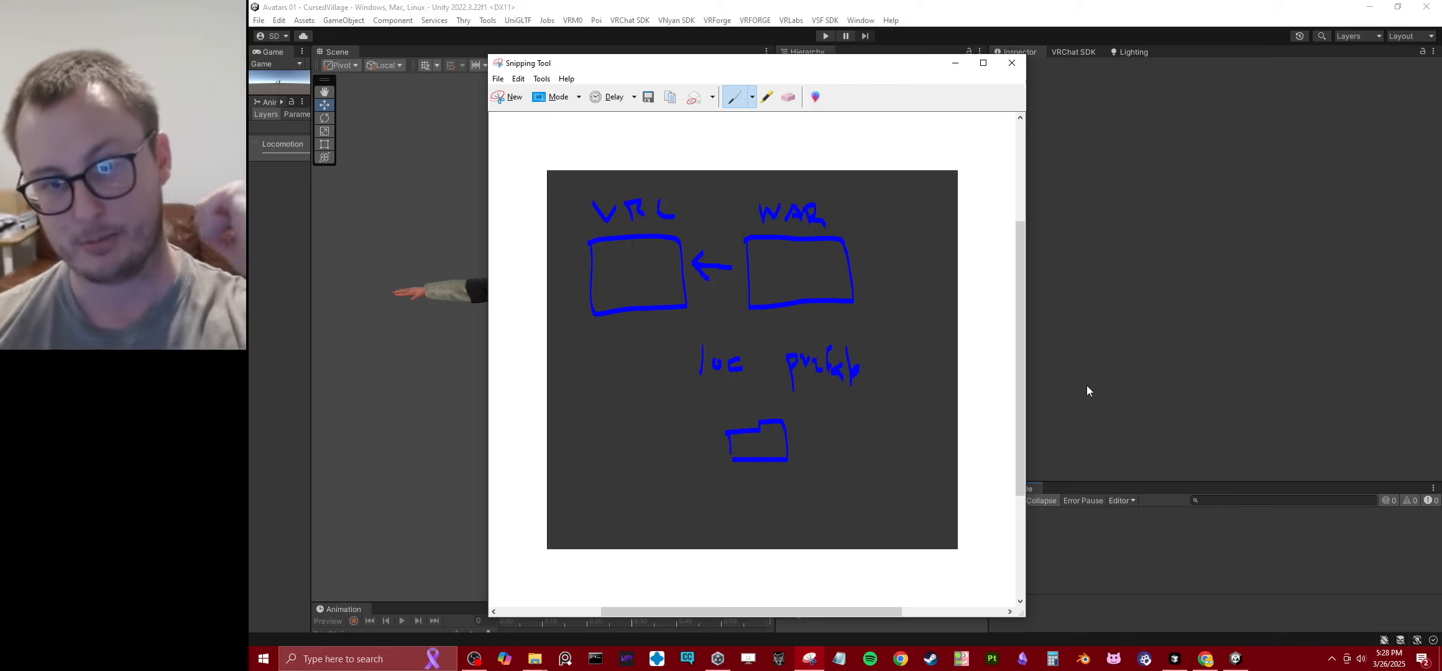
Step: Switch back to Unity and delete the Daro Avatar_Villager Clothing and Gilly Avatar_Gilly Villager Outfit objects from the scene
{"action": "left_click", "coordinate": [1104, 379]}
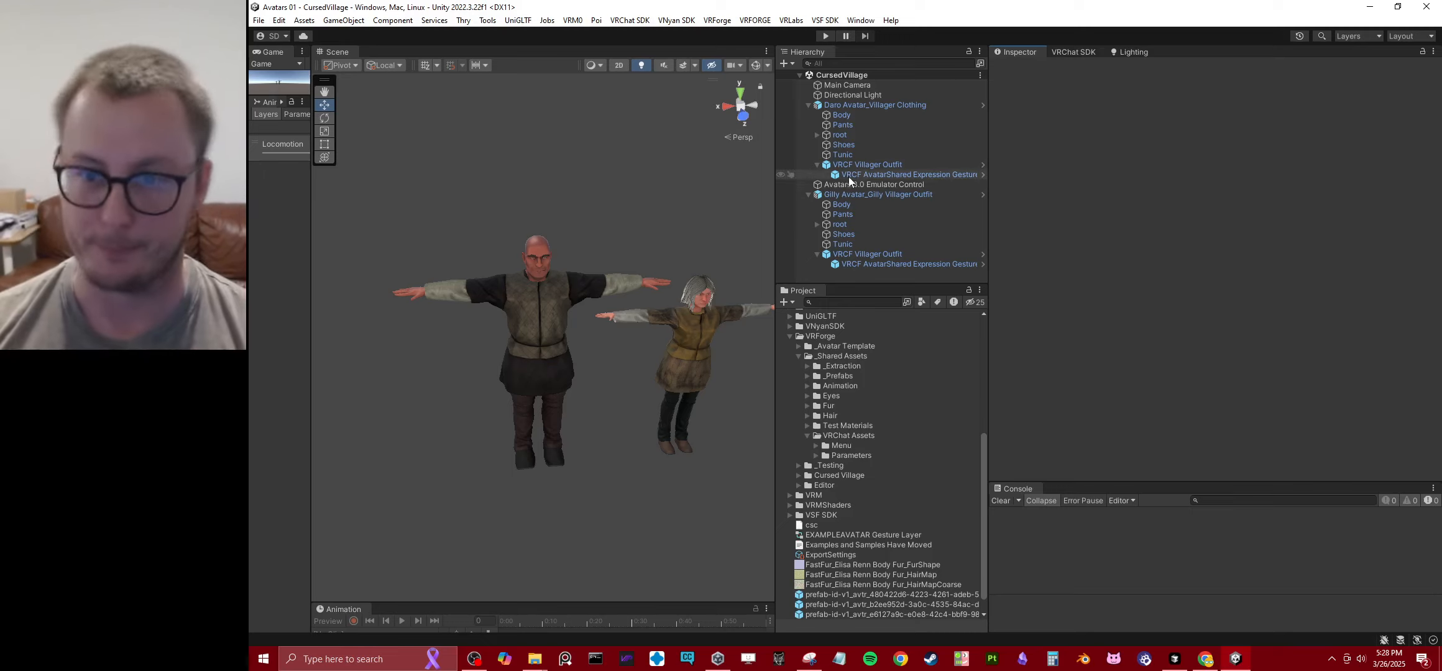
{"action": "left_click", "coordinate": [808, 196]}
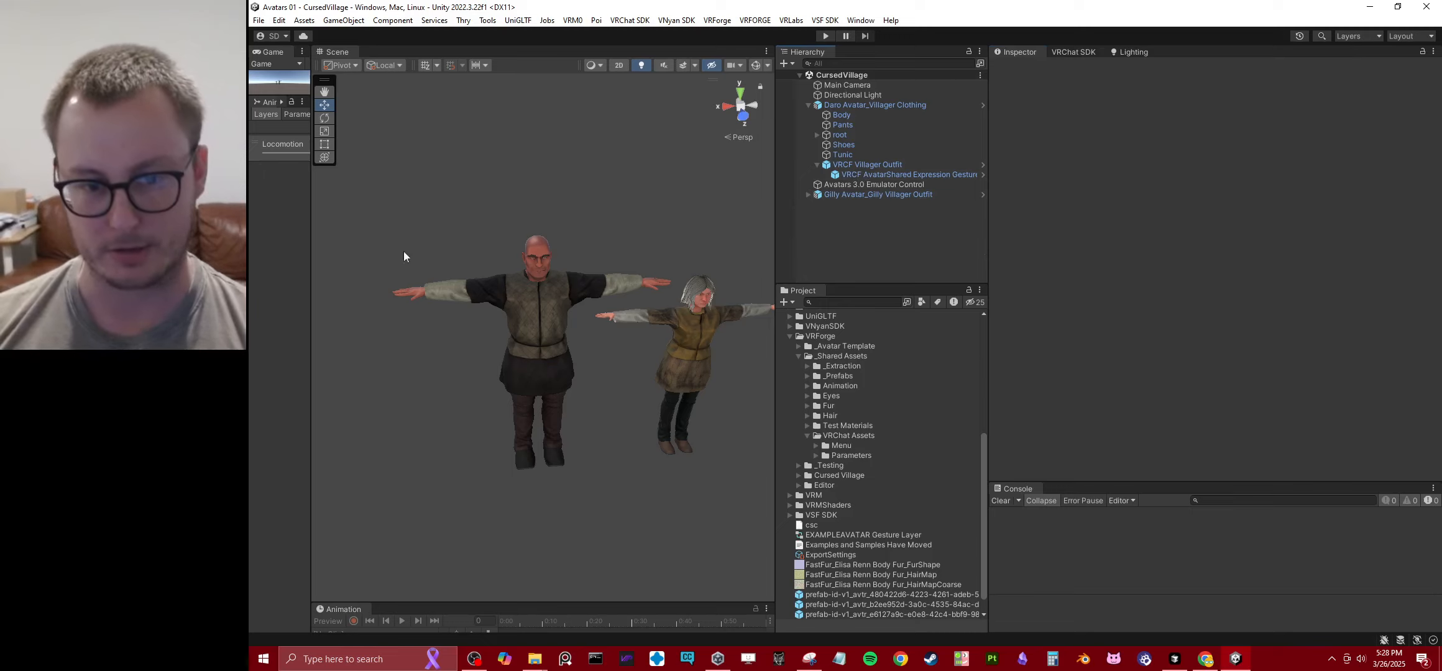
{"action": "left_click", "coordinate": [912, 112]}
{"action": "left_click", "coordinate": [909, 105]}
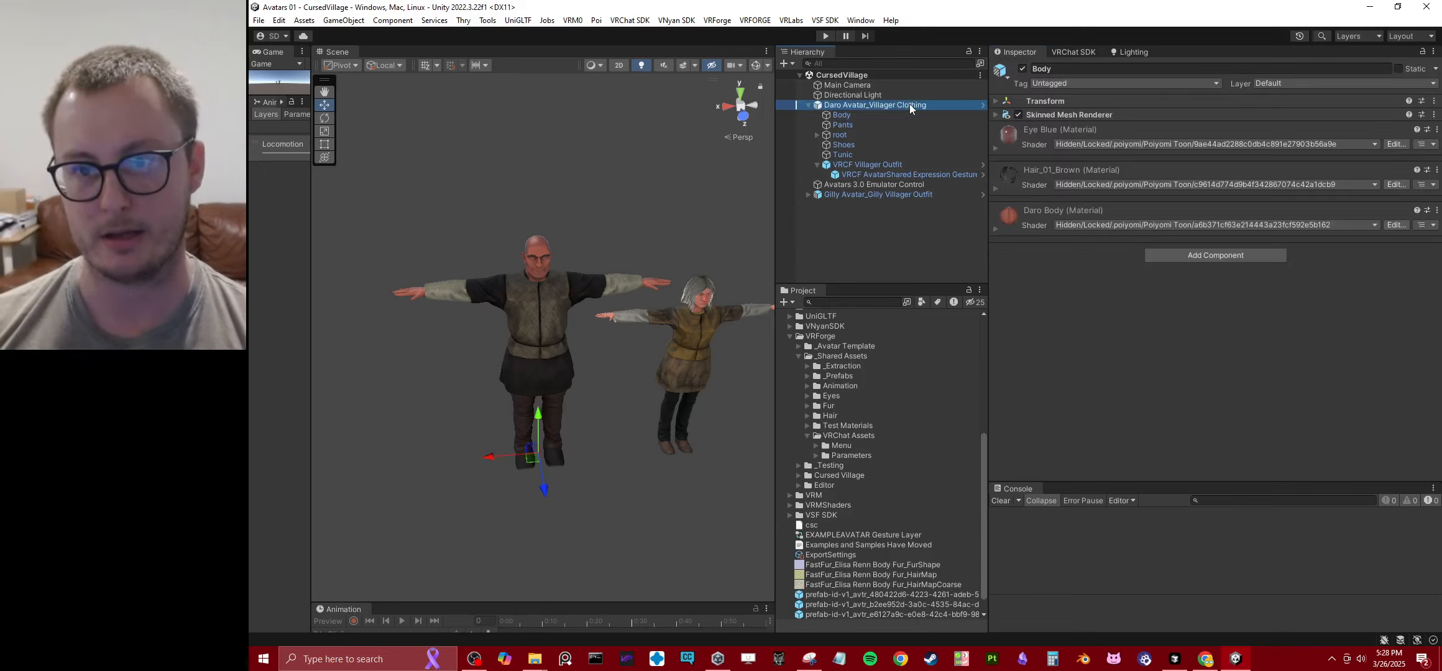
{"action": "left_click", "coordinate": [893, 195], "text": "ctrl"}
{"action": "key", "text": "Delete"}
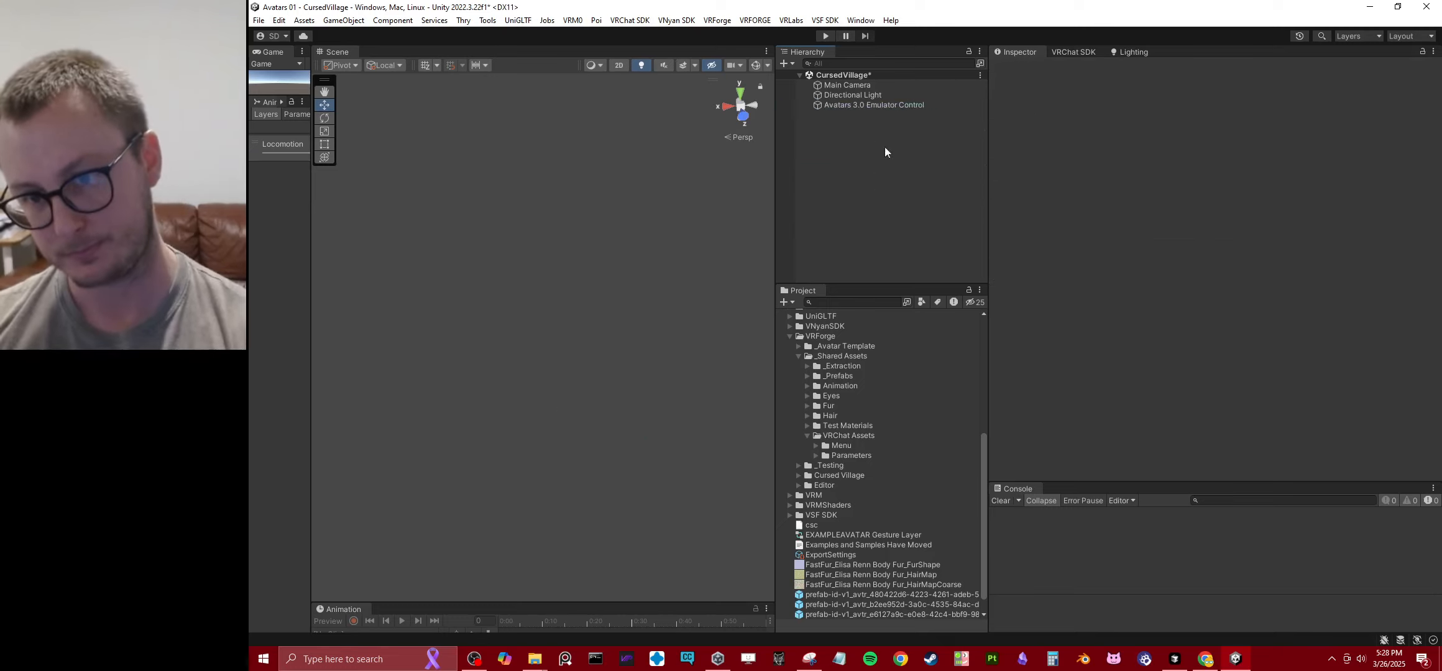
Step: Delete the Avatars 3.0 Emulator Control object, save the CursedVillage scene and clear the Console
{"action": "left_click", "coordinate": [863, 104]}
{"action": "key", "text": "Delete"}
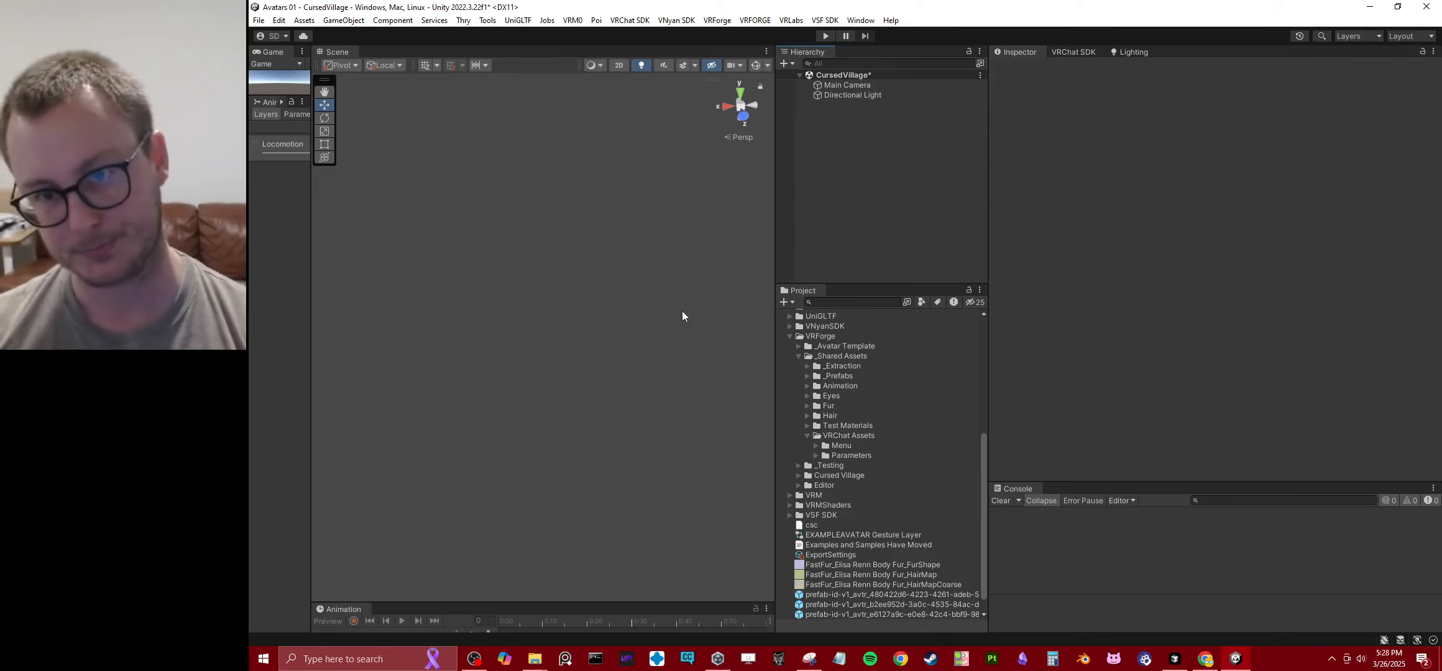
{"action": "key", "text": "ctrl+s"}
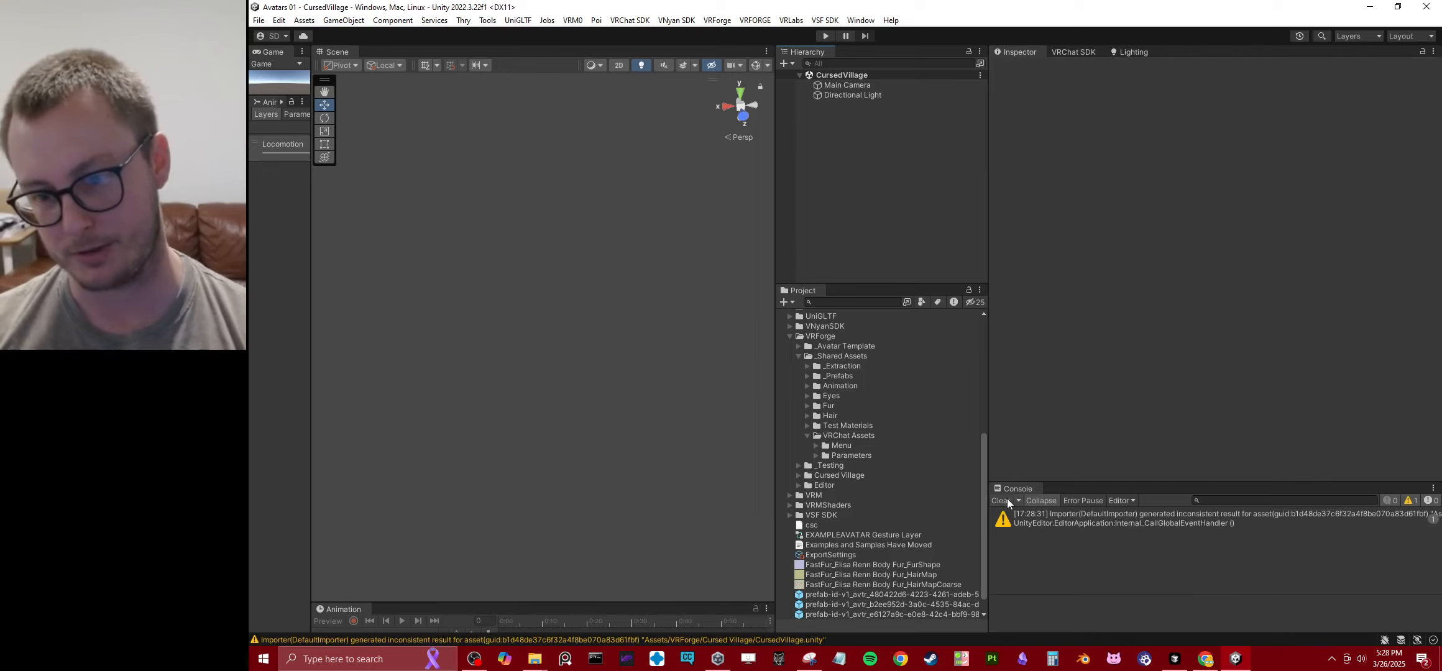
{"action": "left_click", "coordinate": [1002, 500]}
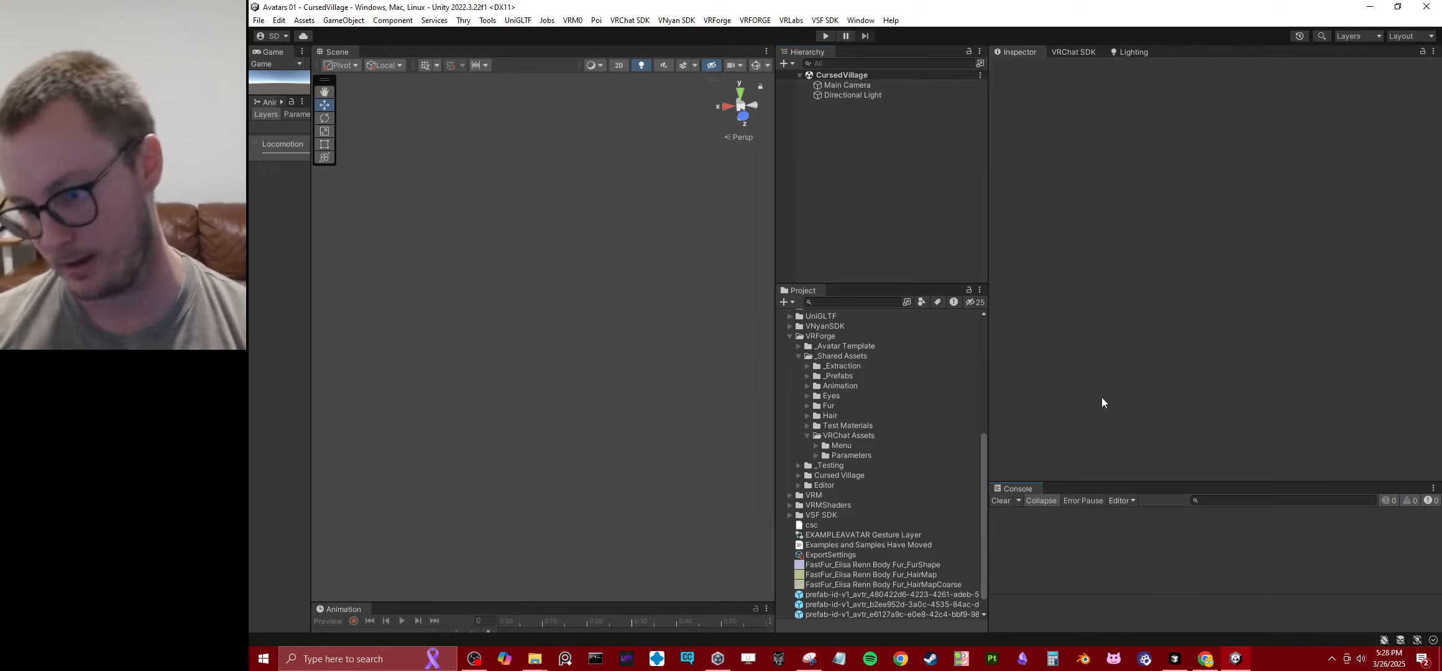
Step: Look inside the _Prefabs folder of _Shared Assets and collapse the _Shared Assets folder again
{"action": "left_click", "coordinate": [808, 376]}
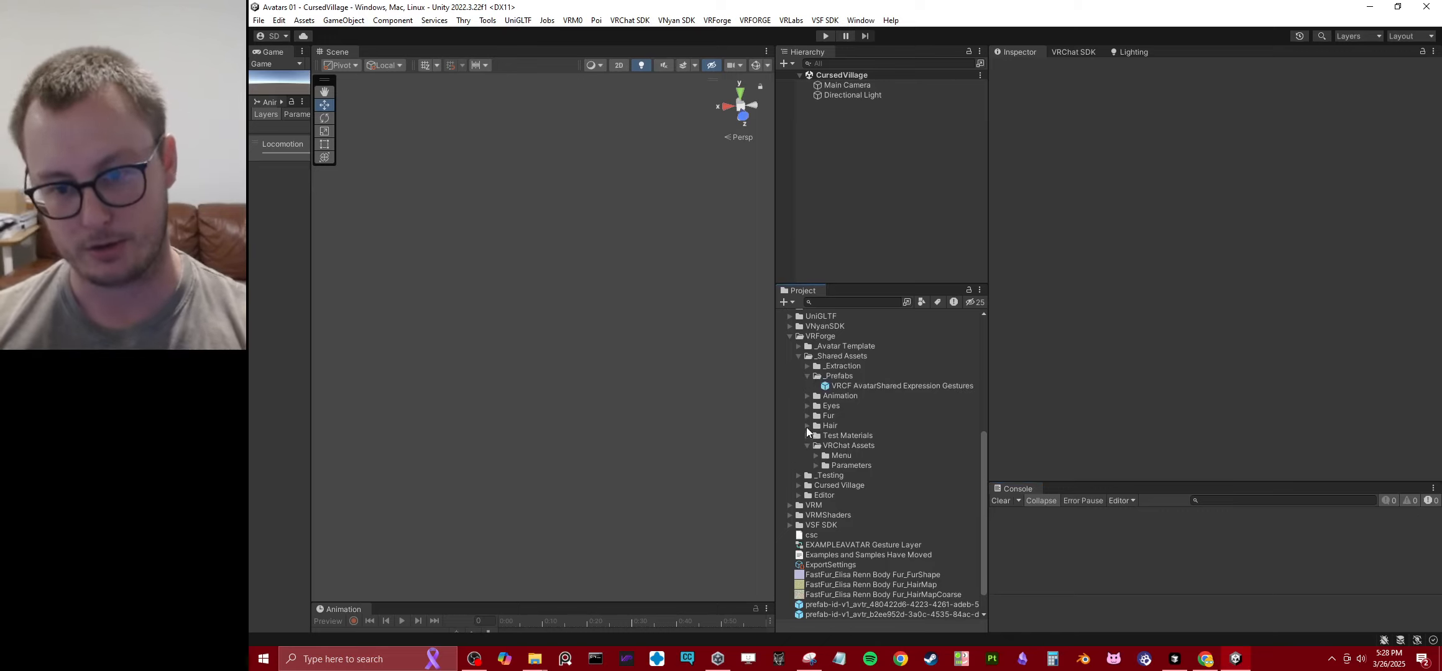
{"action": "left_click", "coordinate": [808, 376]}
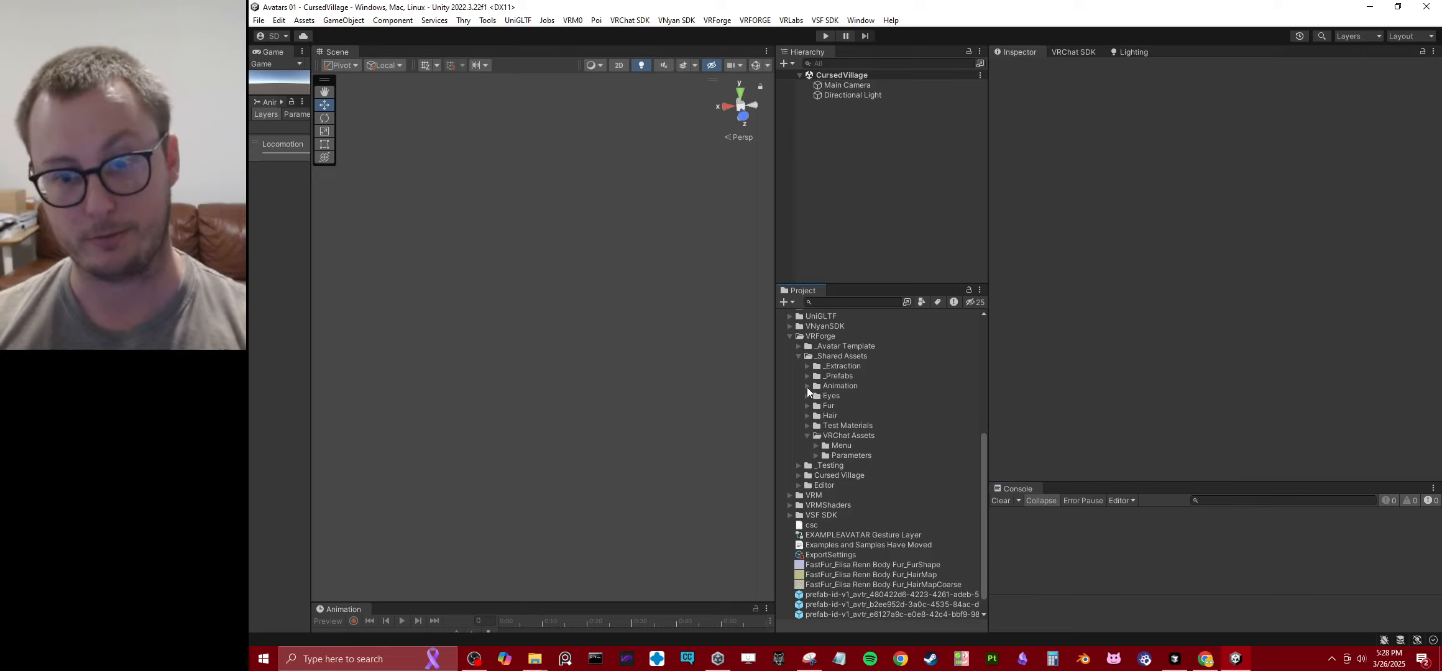
{"action": "left_click", "coordinate": [802, 365]}
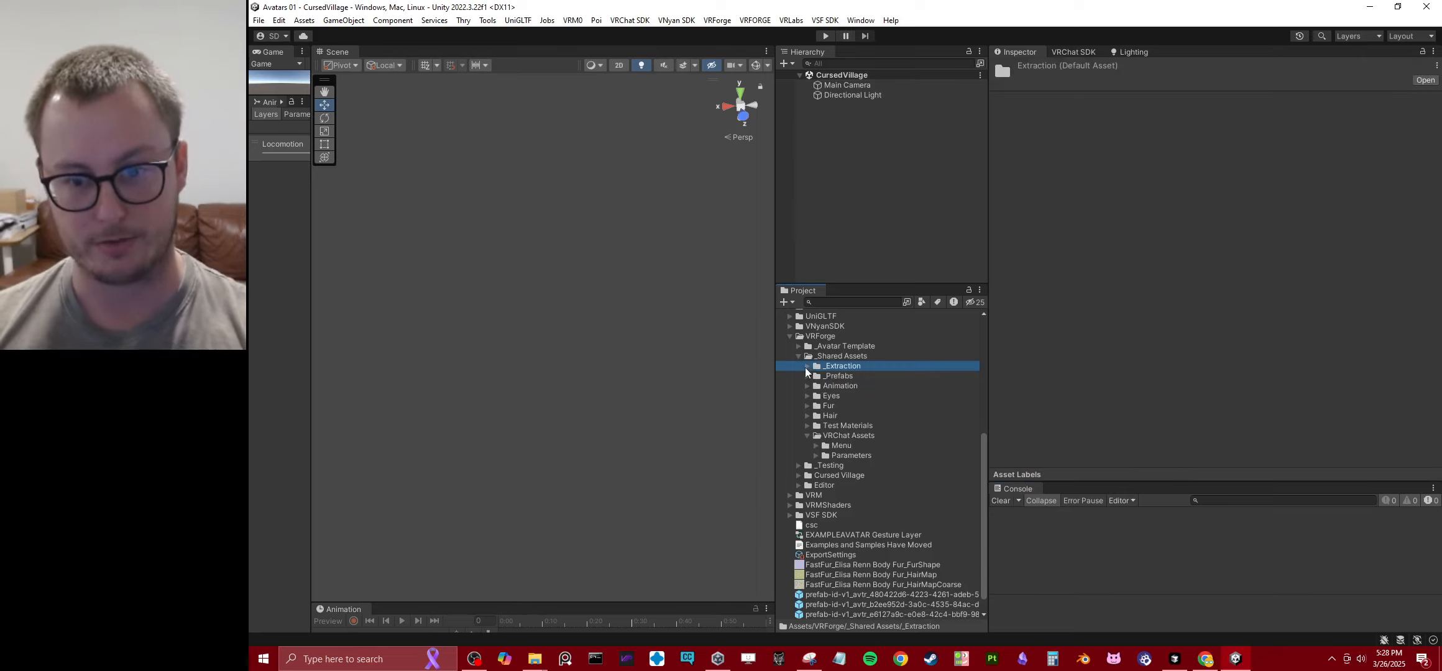
{"action": "left_click", "coordinate": [799, 356]}
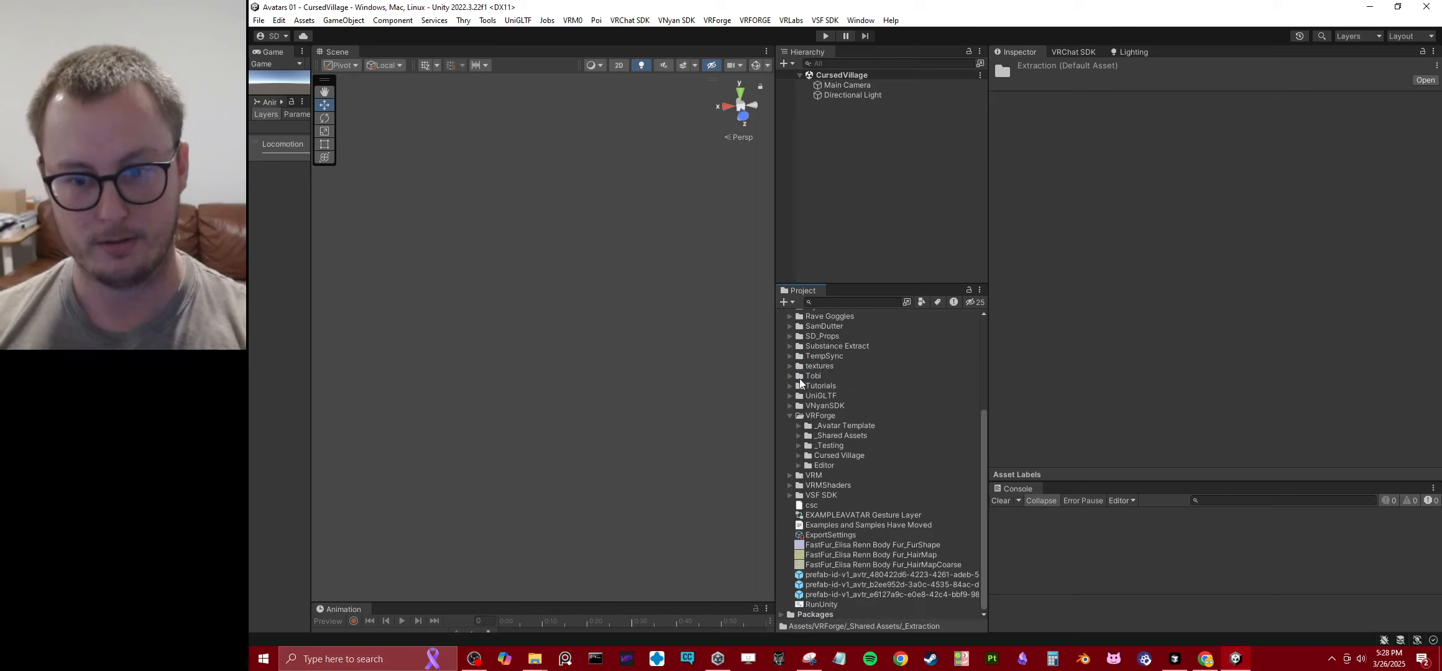
Step: Place the Daro Avatar_Villager Tunic prefab from Cursed Village's VRChat prefabs in the scene and review it in the VRChat SDK builder
{"action": "left_click", "coordinate": [799, 456]}
{"action": "left_click", "coordinate": [808, 465]}
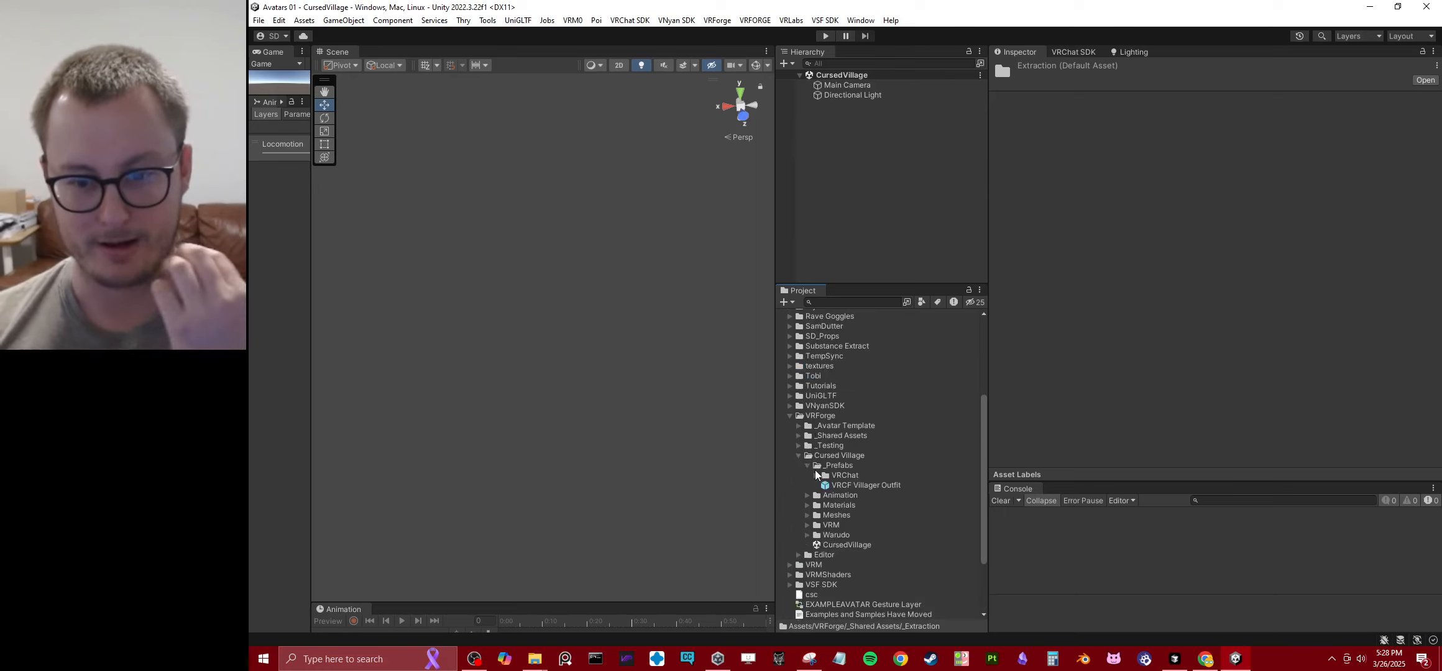
{"action": "left_click", "coordinate": [816, 476]}
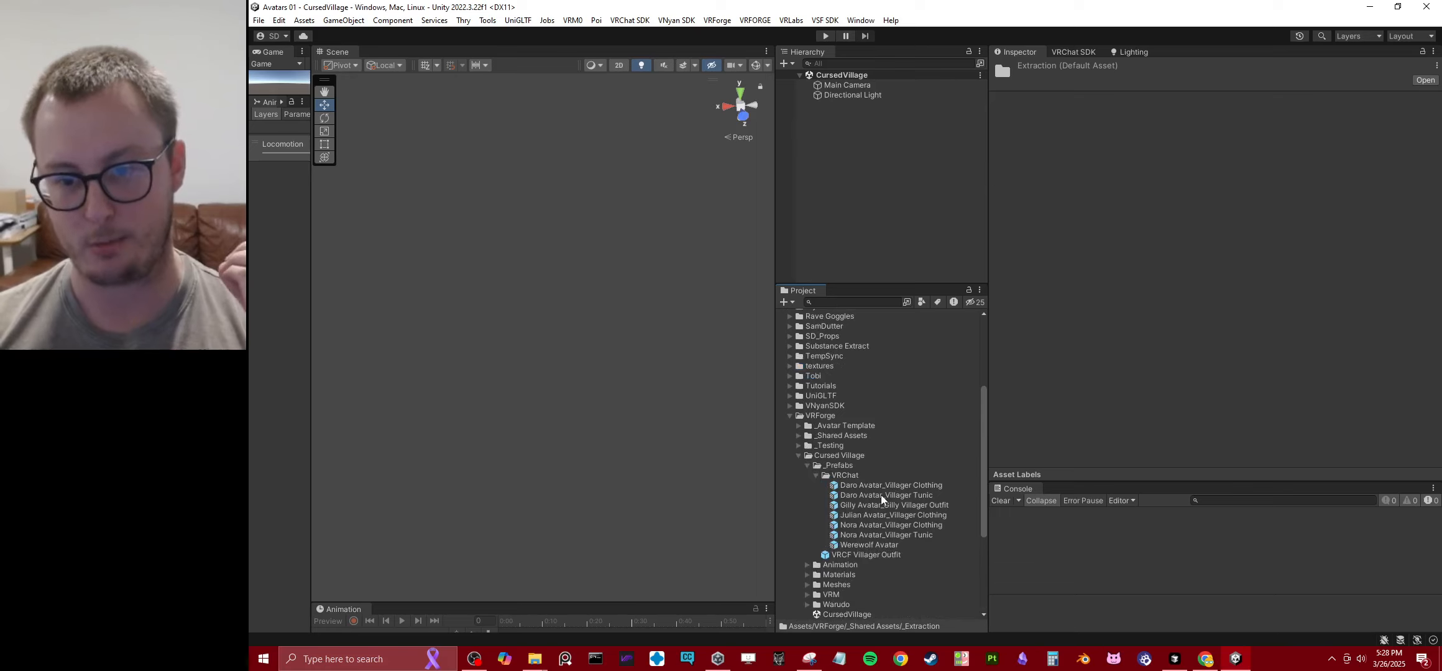
{"action": "left_click_drag", "start_coordinate": [881, 495], "coordinate": [899, 232]}
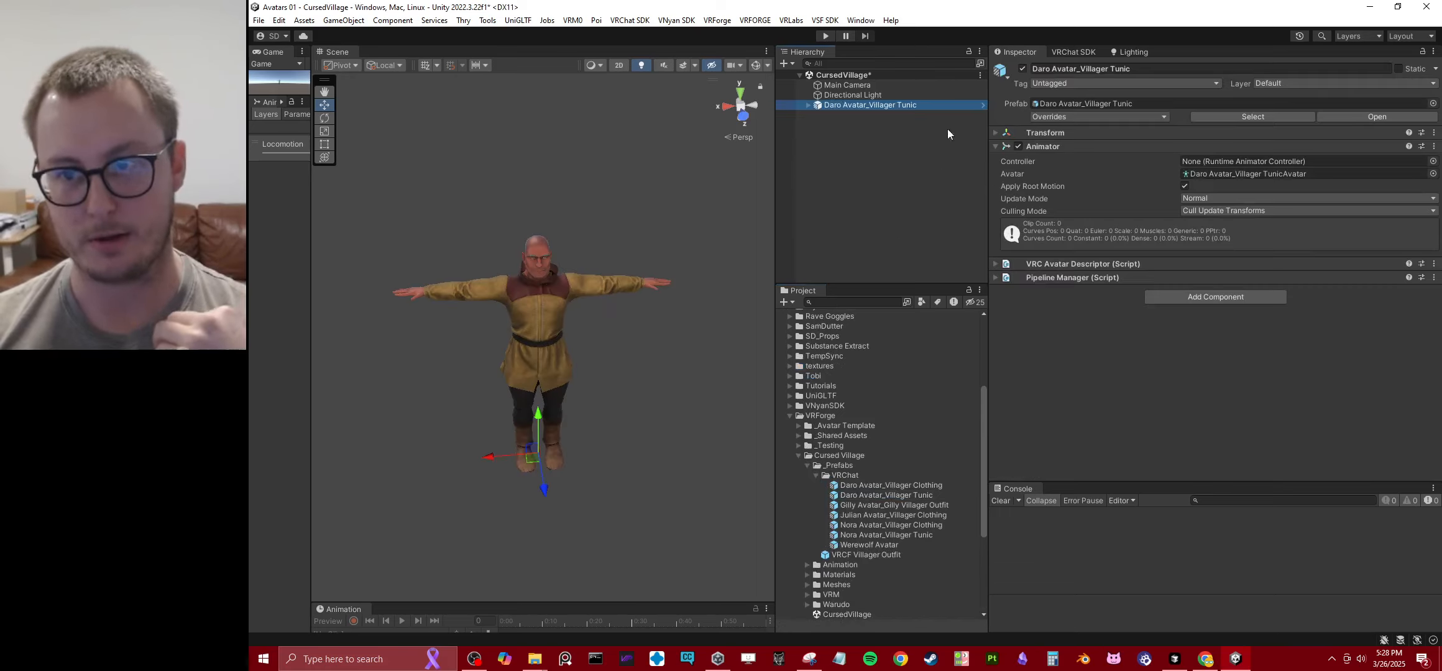
{"action": "left_click", "coordinate": [1059, 52]}
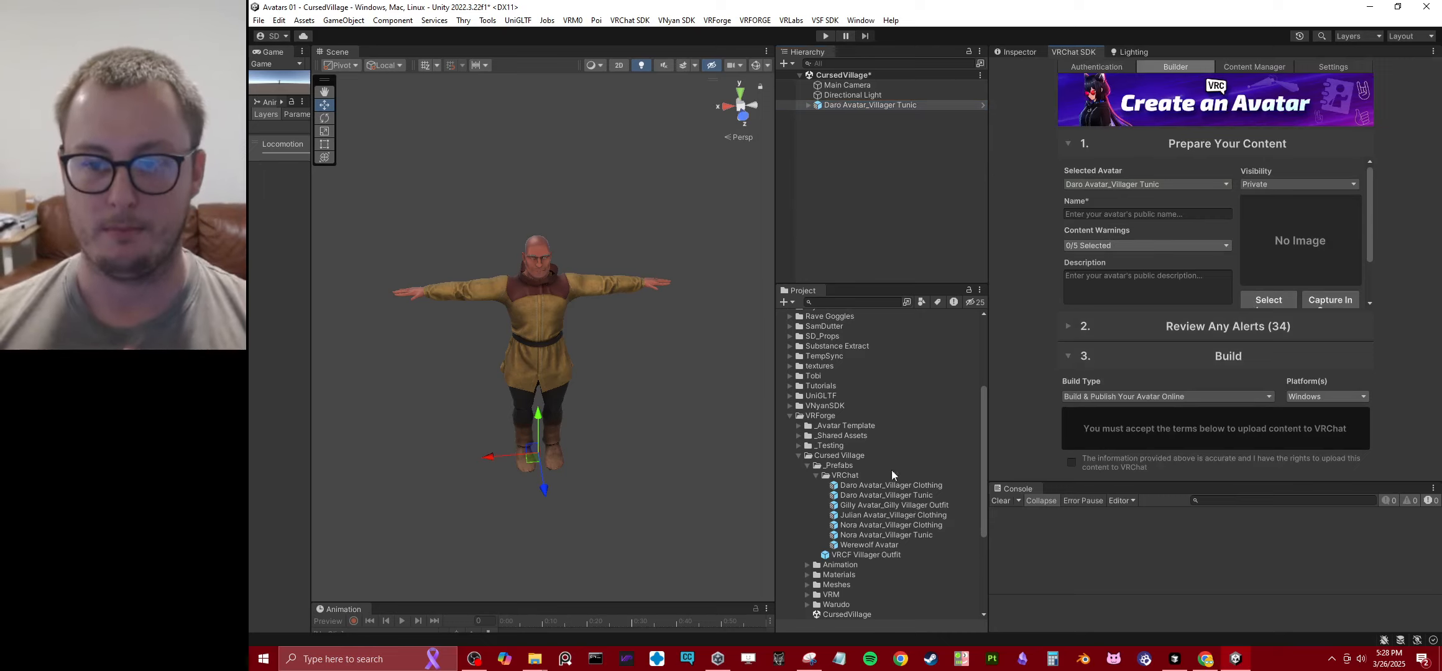
{"action": "left_click", "coordinate": [1026, 52]}
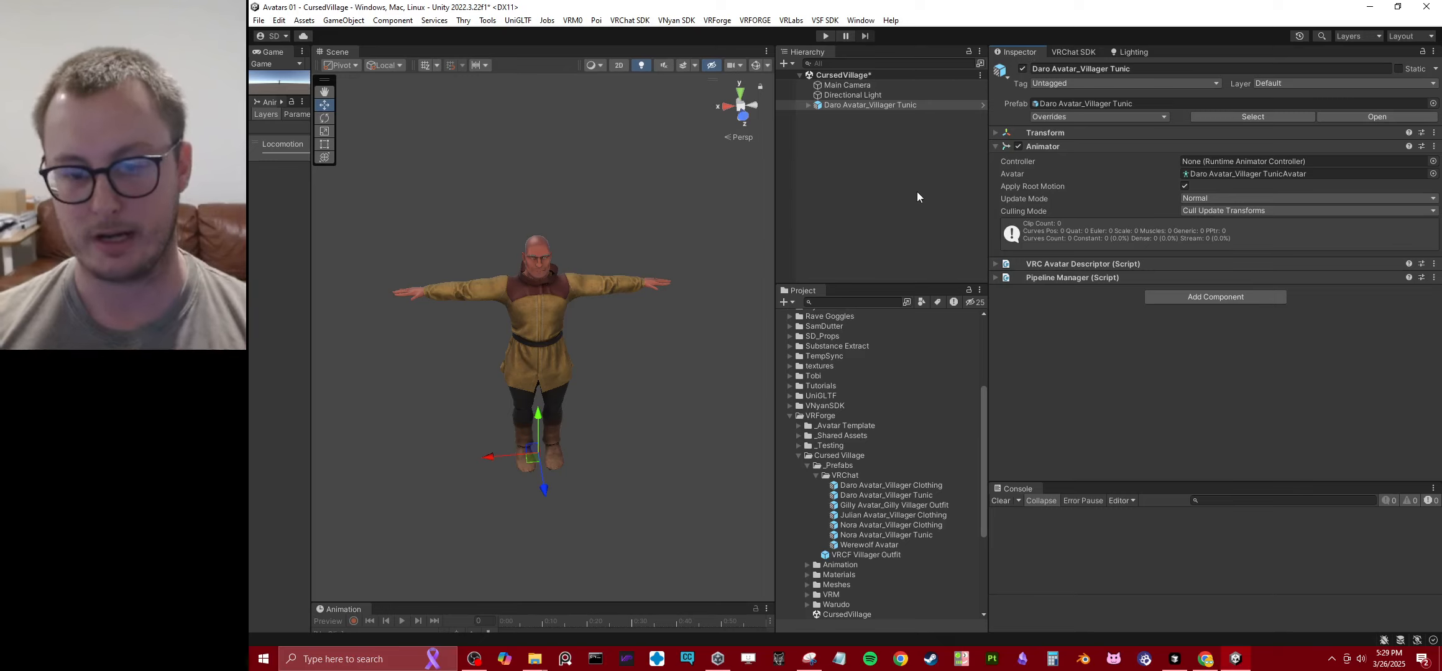
Step: Save the scene and delete the Daro Avatar_Villager Tunic object from it
{"action": "key", "text": "ctrl+s"}
{"action": "left_click", "coordinate": [893, 109]}
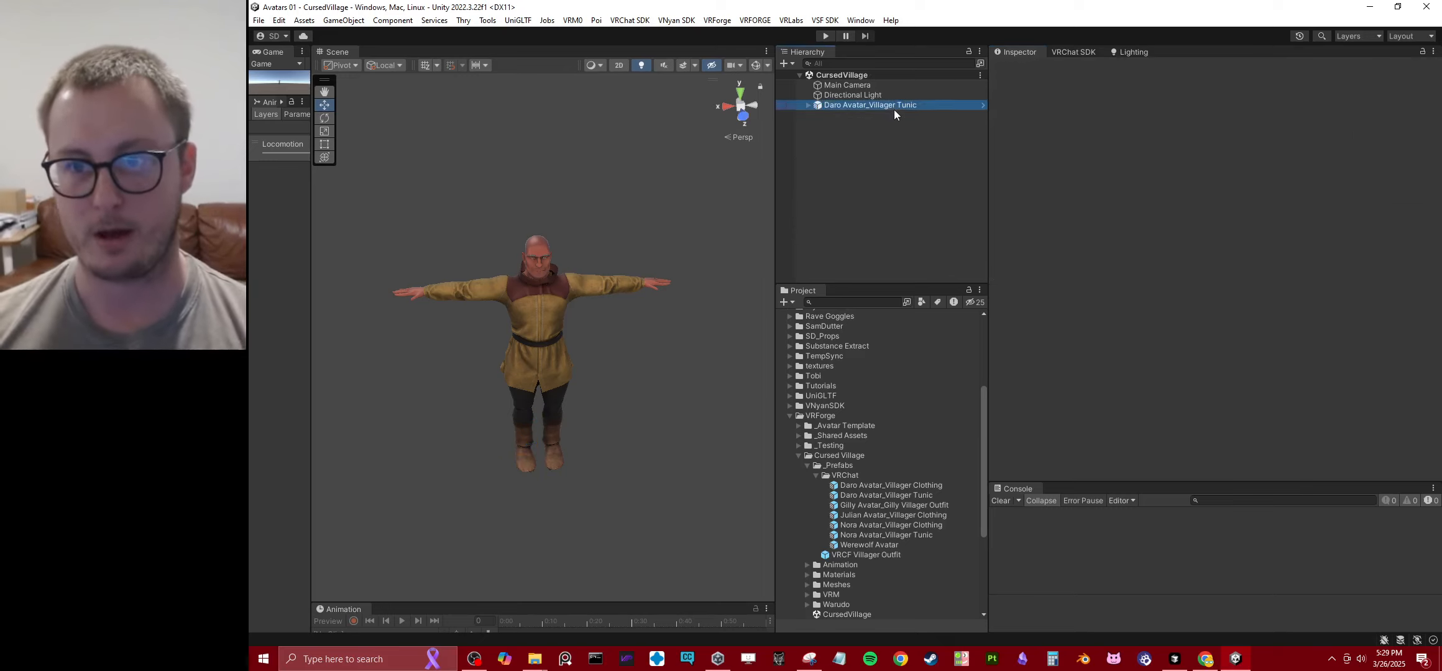
{"action": "key", "text": "Delete"}
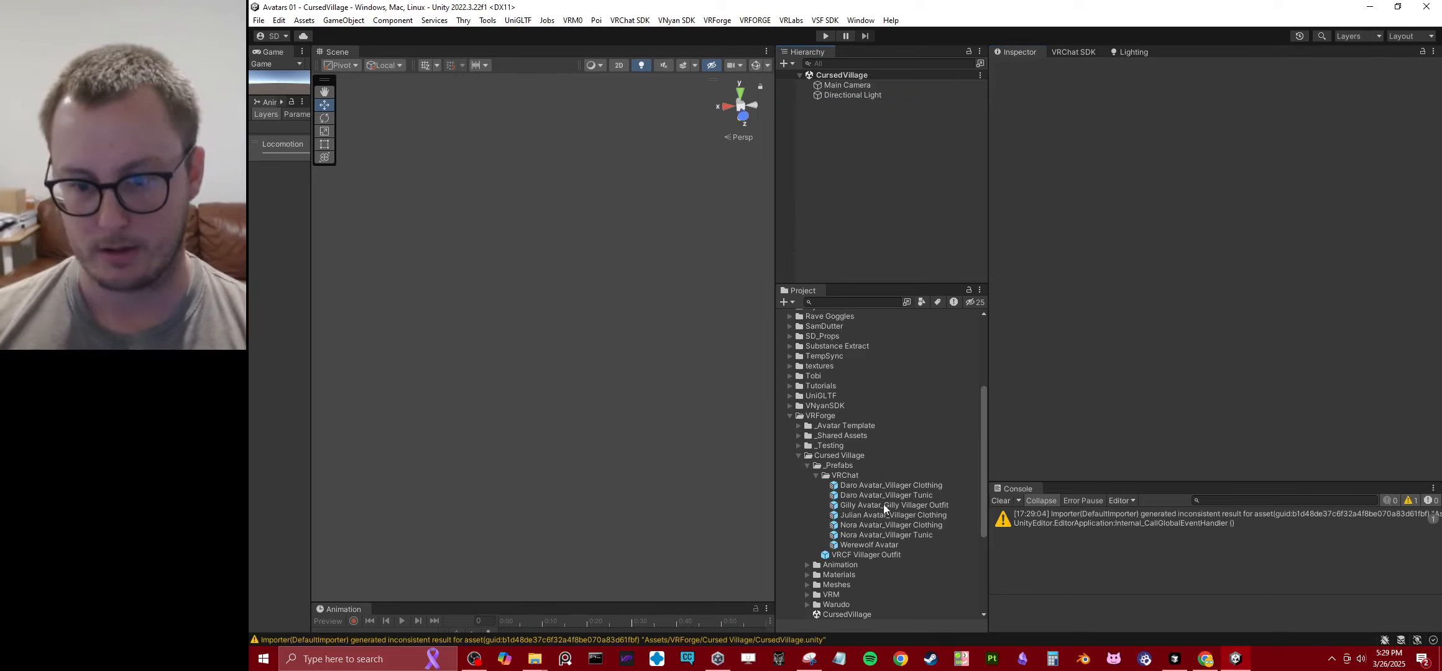
Step: Delete the Werewolf Avatar Mod file from the Warudo folder of Cursed Village
{"action": "scroll", "coordinate": [880, 484], "scroll_direction": "down", "scroll_amount": 5}
{"action": "left_click", "coordinate": [808, 456]}
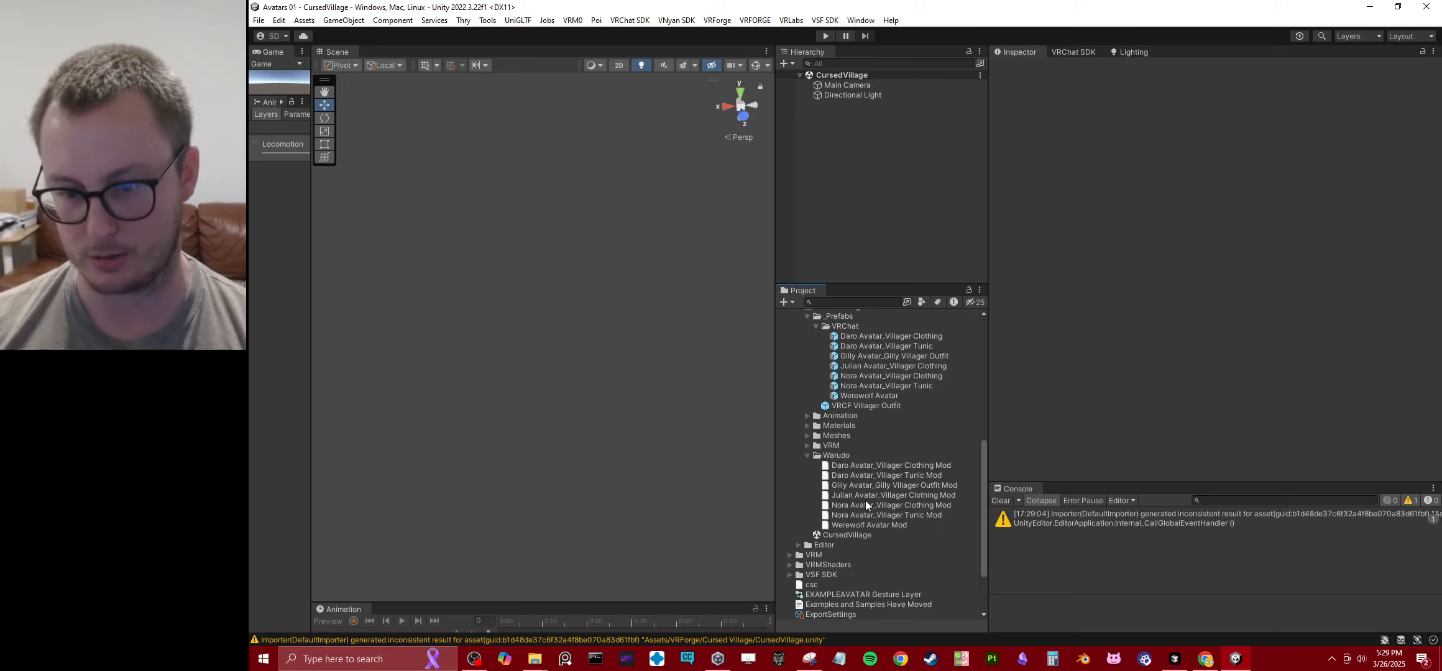
{"action": "left_click", "coordinate": [859, 526]}
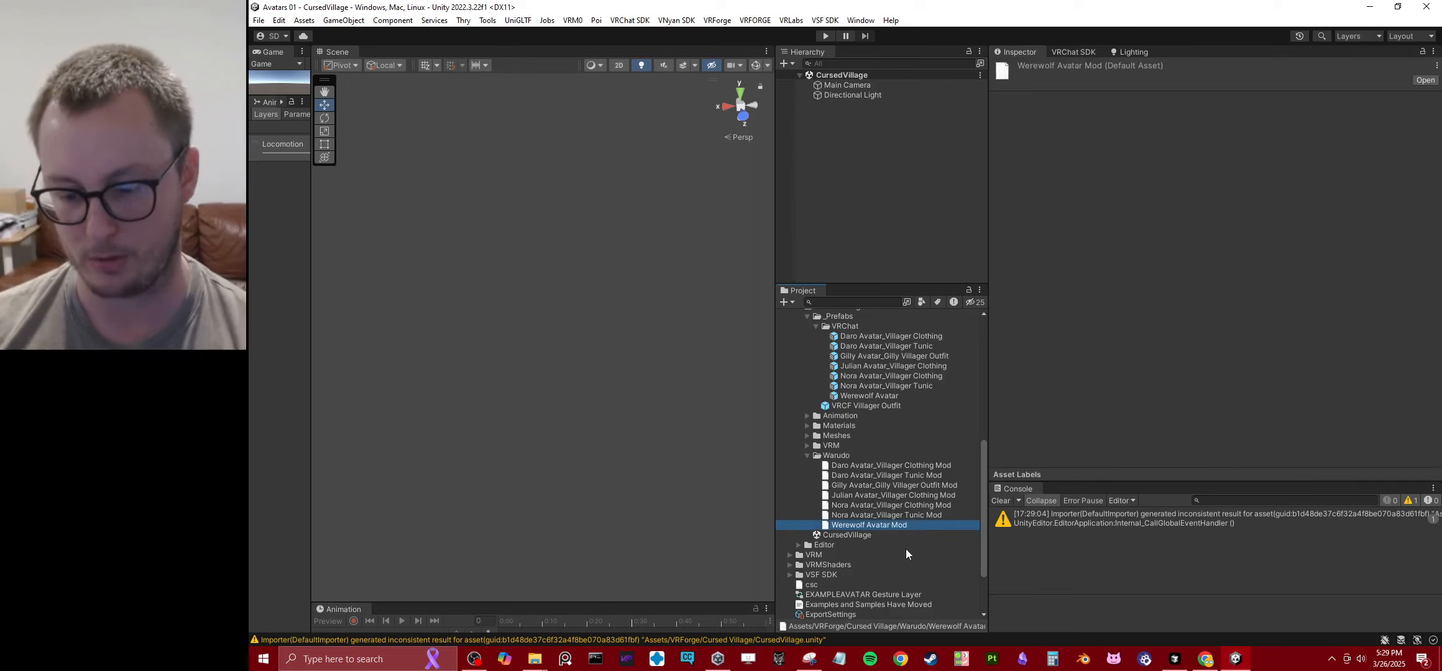
{"action": "key", "text": "Delete"}
Step: Select all the avatar prefabs in the VRChat folder, narrow the selection to Werewolf Avatar, and clear the Console
{"action": "left_click", "coordinate": [891, 359]}
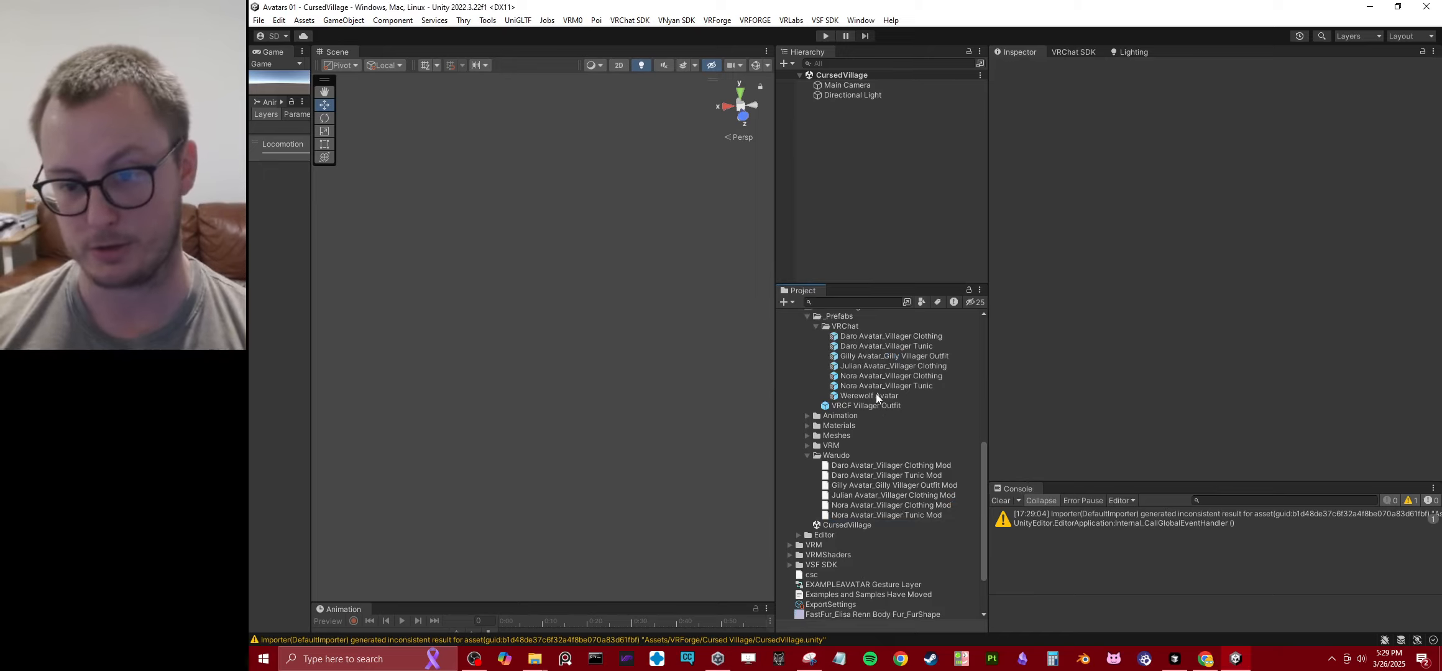
{"action": "left_click", "coordinate": [868, 337]}
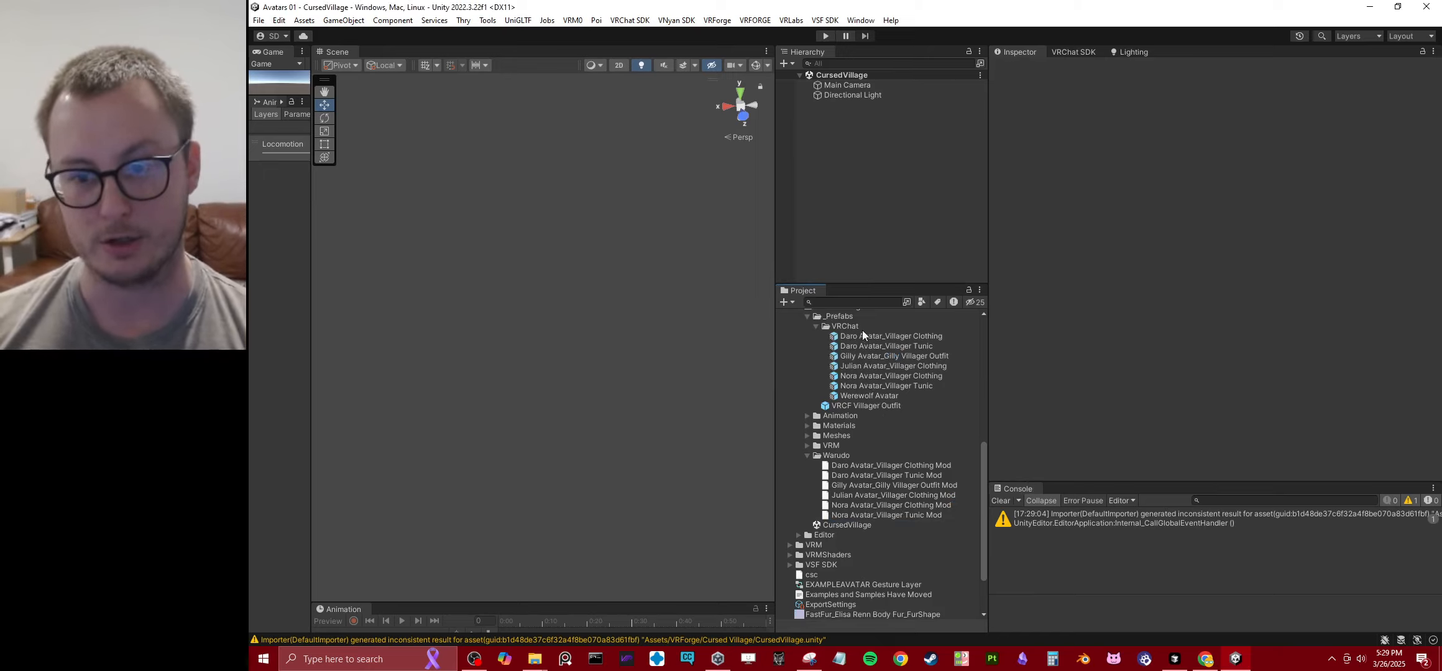
{"action": "left_click", "coordinate": [868, 396], "text": "shift"}
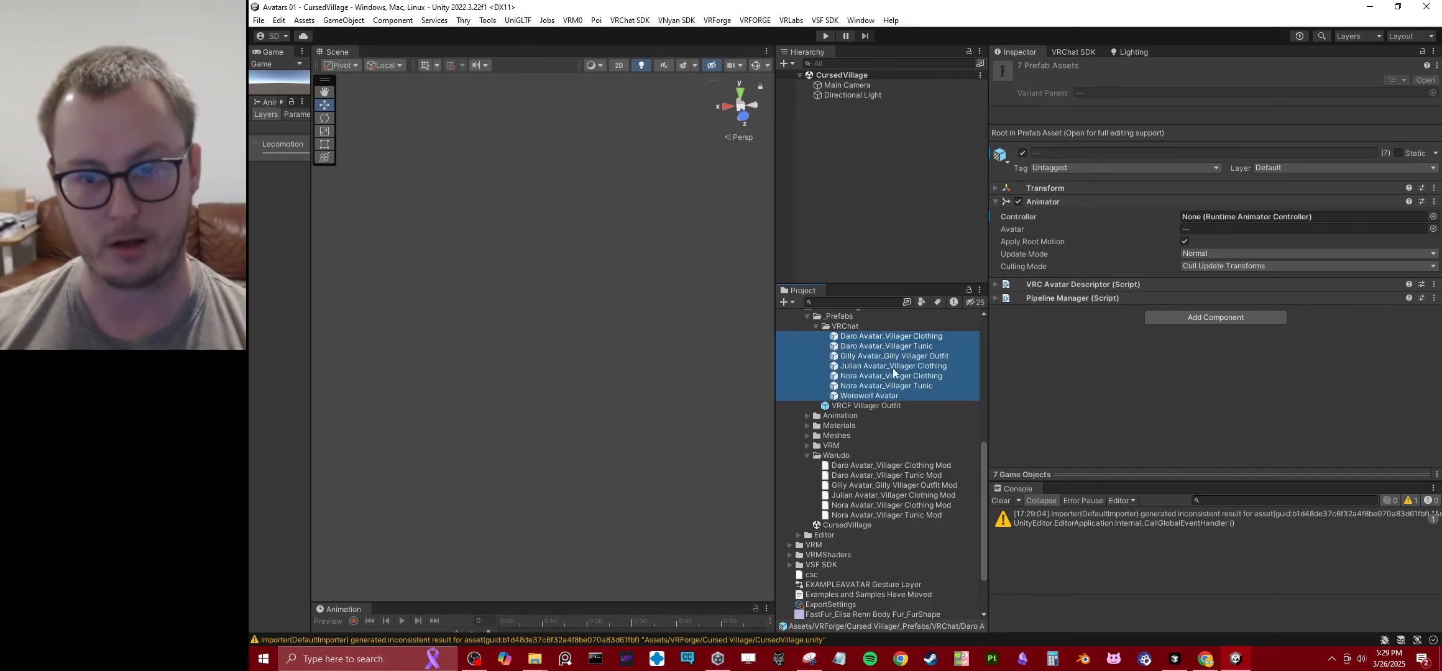
{"action": "left_click", "coordinate": [850, 398]}
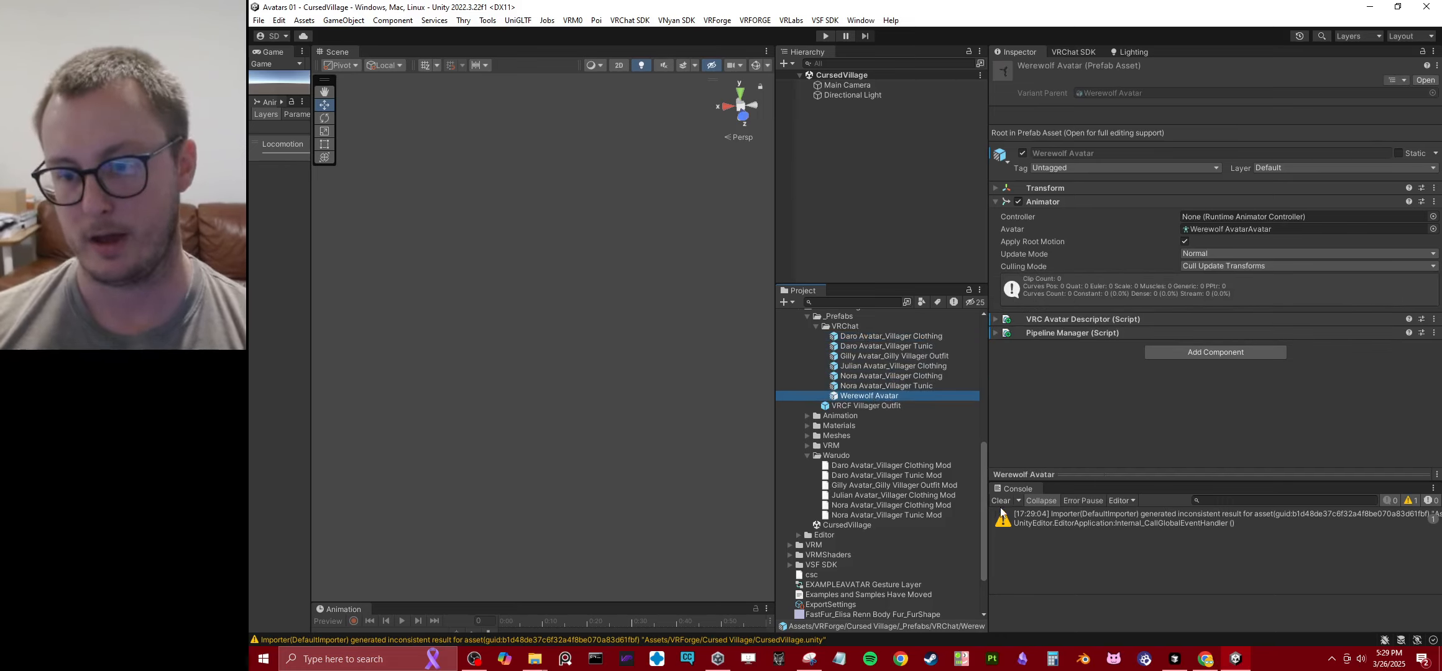
{"action": "left_click", "coordinate": [910, 395]}
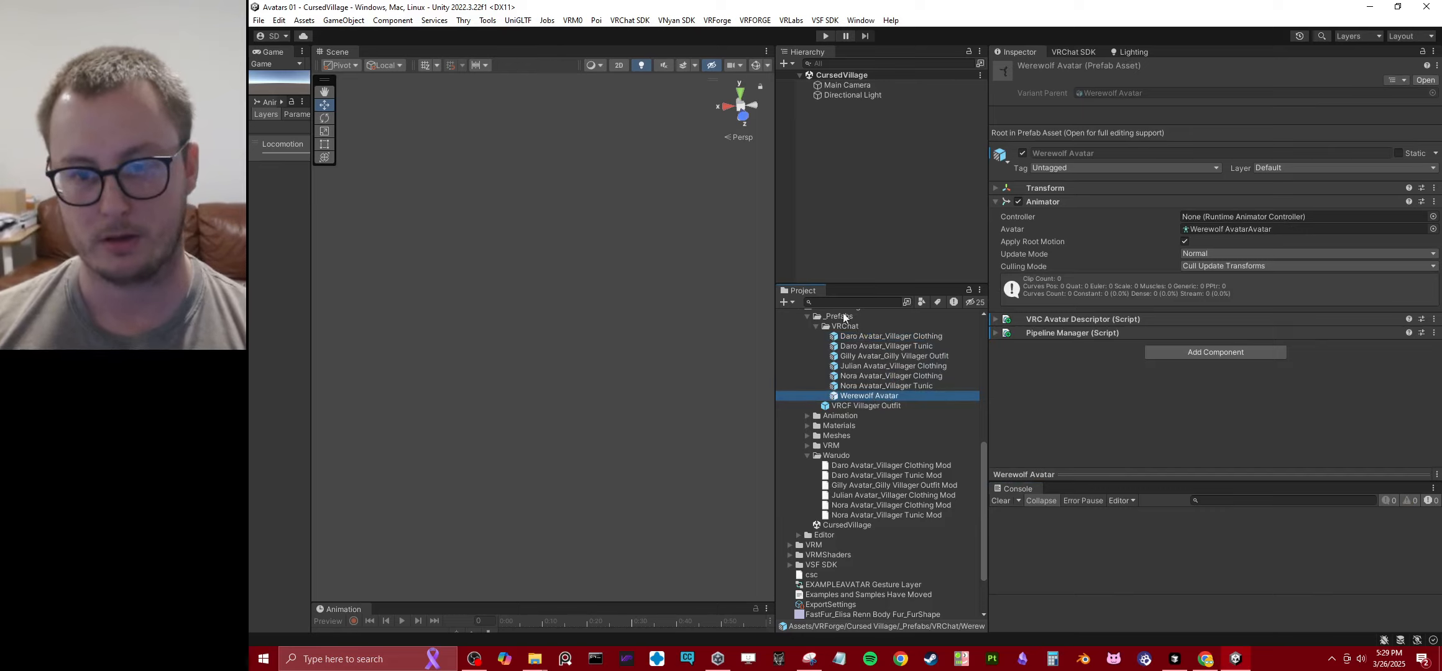
Step: Convert the selected Werewolf Avatar prefab to a Warudo mod with VRForge's standard prefab conversion, moving the command window aside while it runs
{"action": "left_click", "coordinate": [717, 21]}
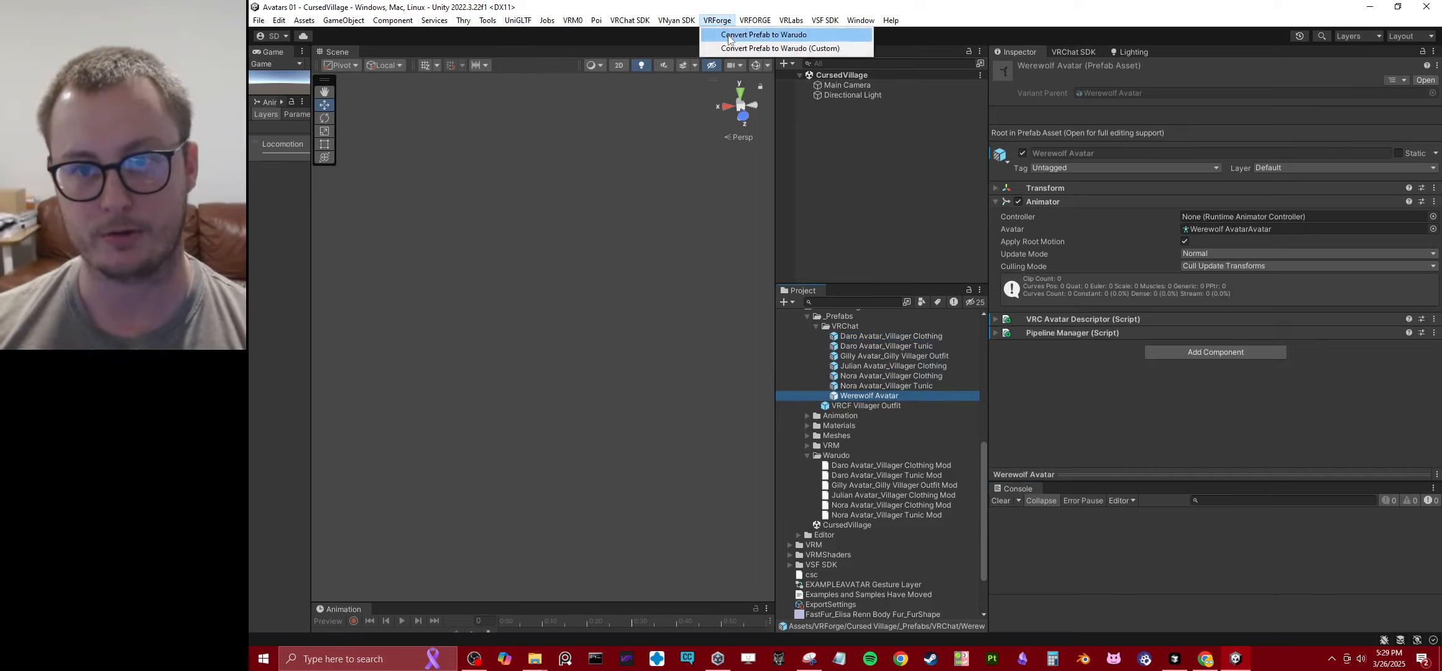
{"action": "left_click", "coordinate": [729, 36]}
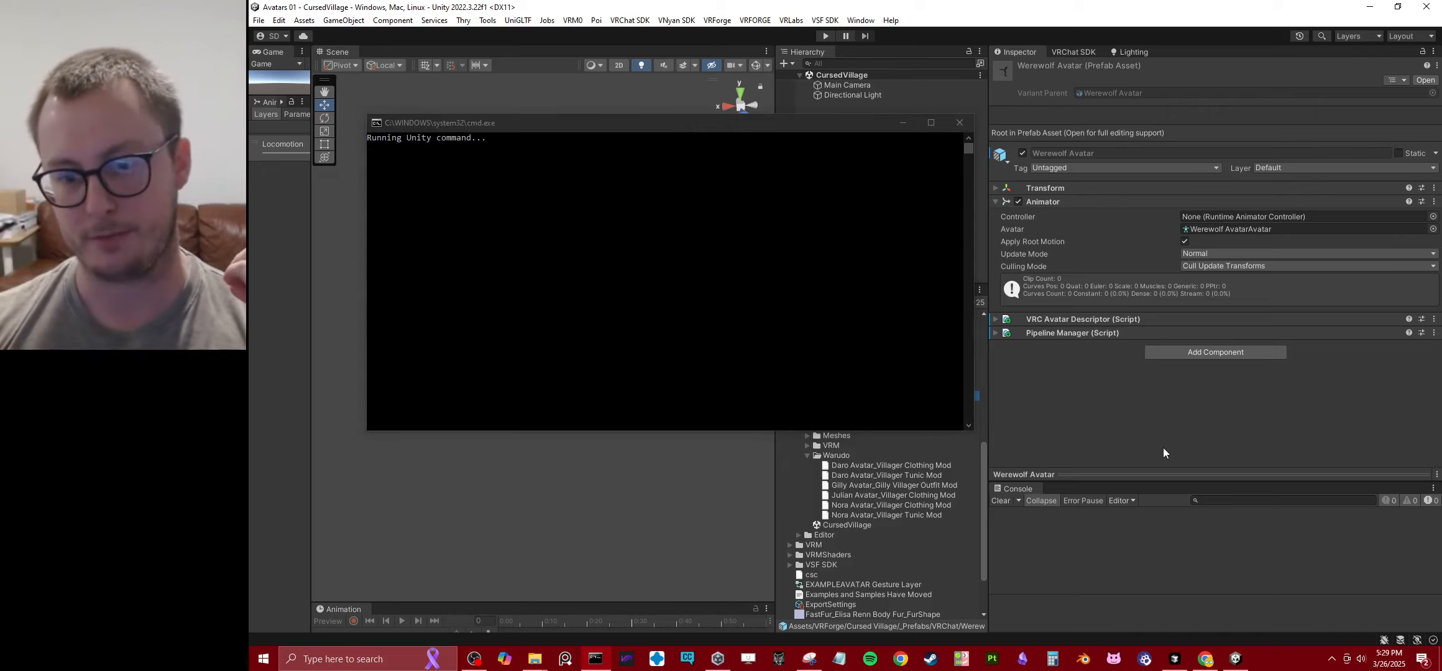
{"action": "left_click_drag", "start_coordinate": [847, 137], "coordinate": [996, 381]}
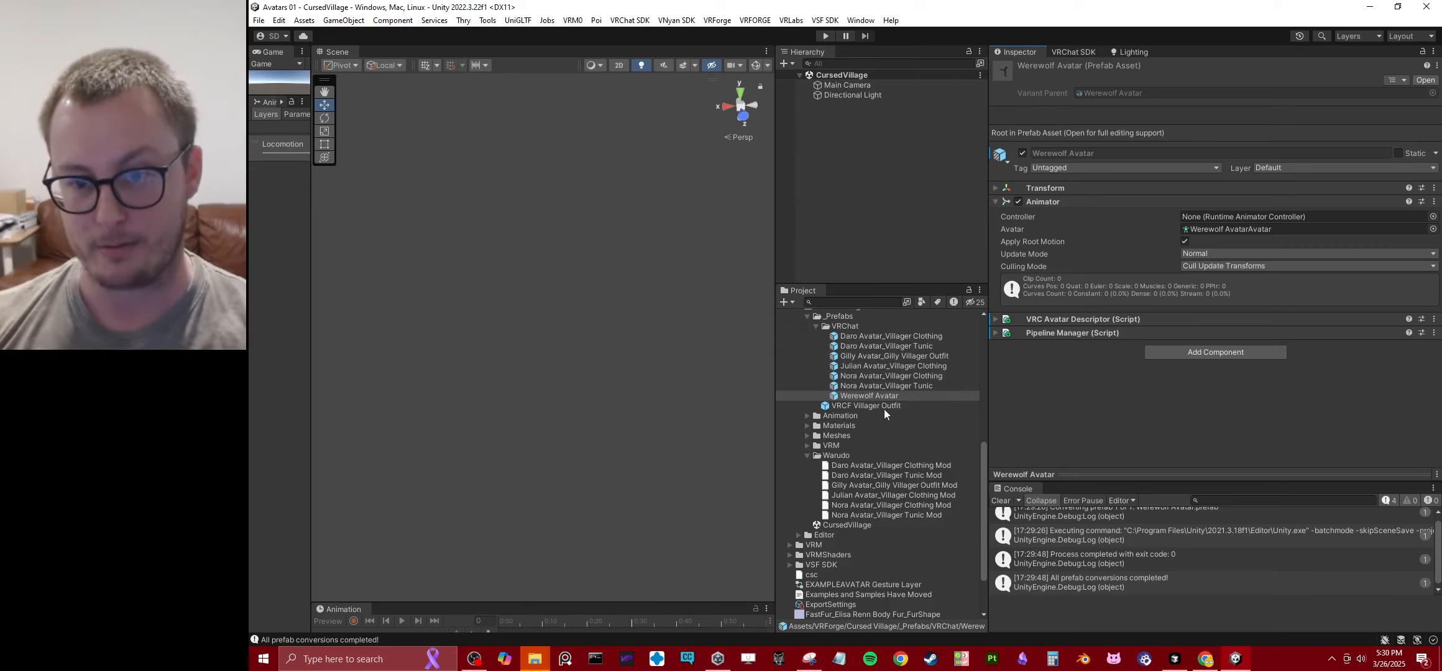
Step: Check Cursed Village's Warudo folder in File Explorer for the generated mod file, and select Werewolf Avatar Mod in the Unity project
{"action": "scroll", "coordinate": [850, 372], "scroll_direction": "up", "scroll_amount": 3}
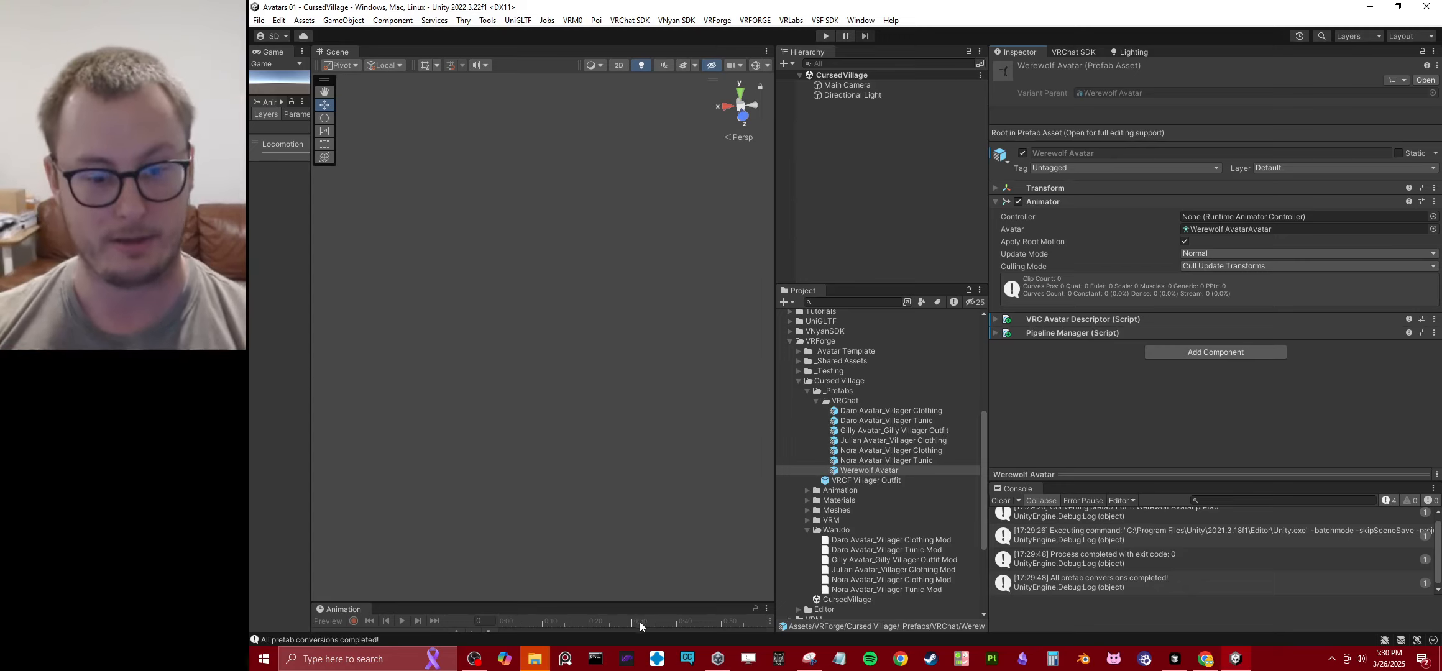
{"action": "mouse_move", "coordinate": [535, 659]}
{"action": "left_click", "coordinate": [609, 599]}
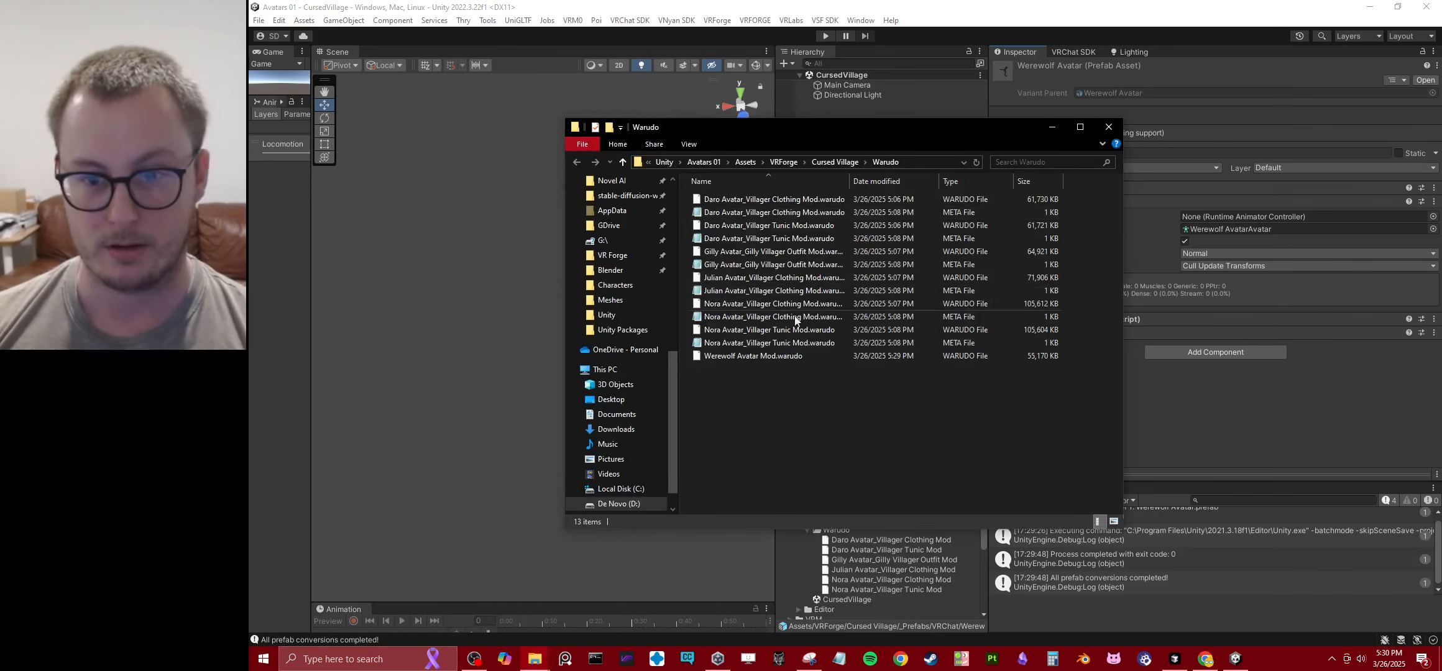
{"action": "left_click", "coordinate": [1183, 387]}
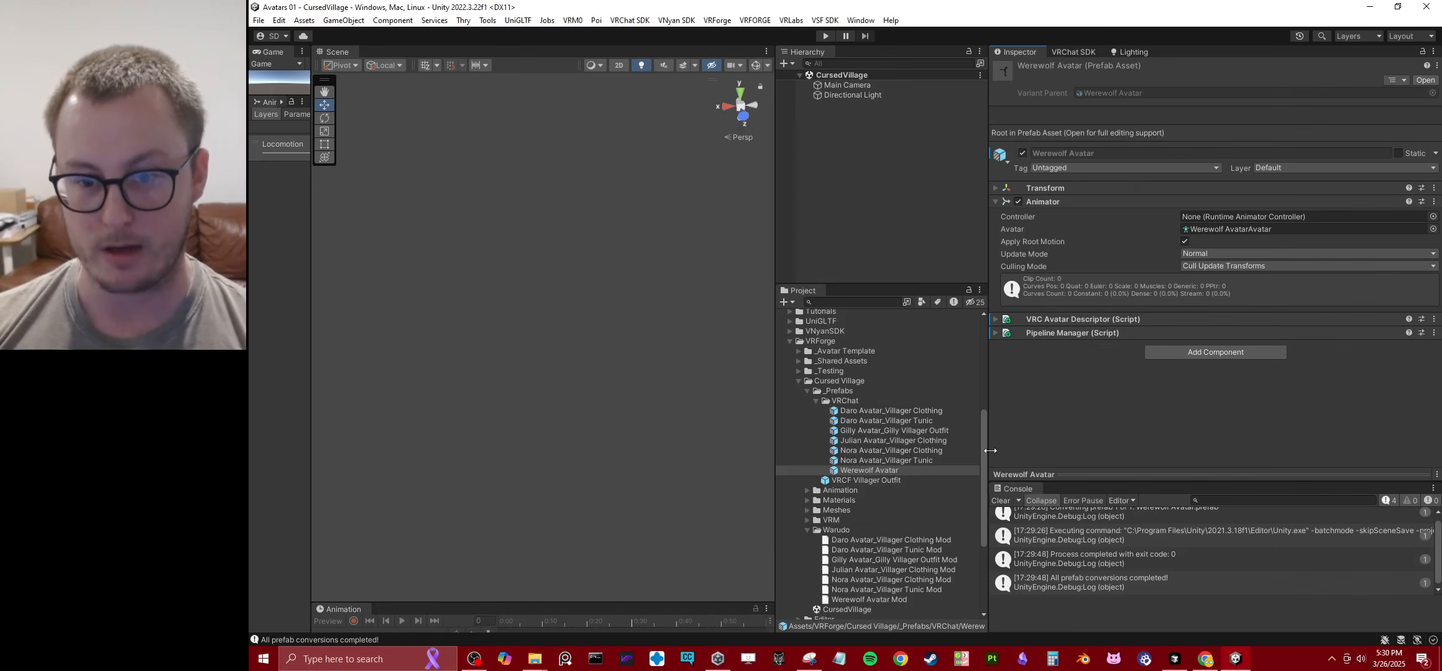
{"action": "scroll", "coordinate": [827, 512], "scroll_direction": "down", "scroll_amount": 5}
{"action": "left_click", "coordinate": [855, 450]}
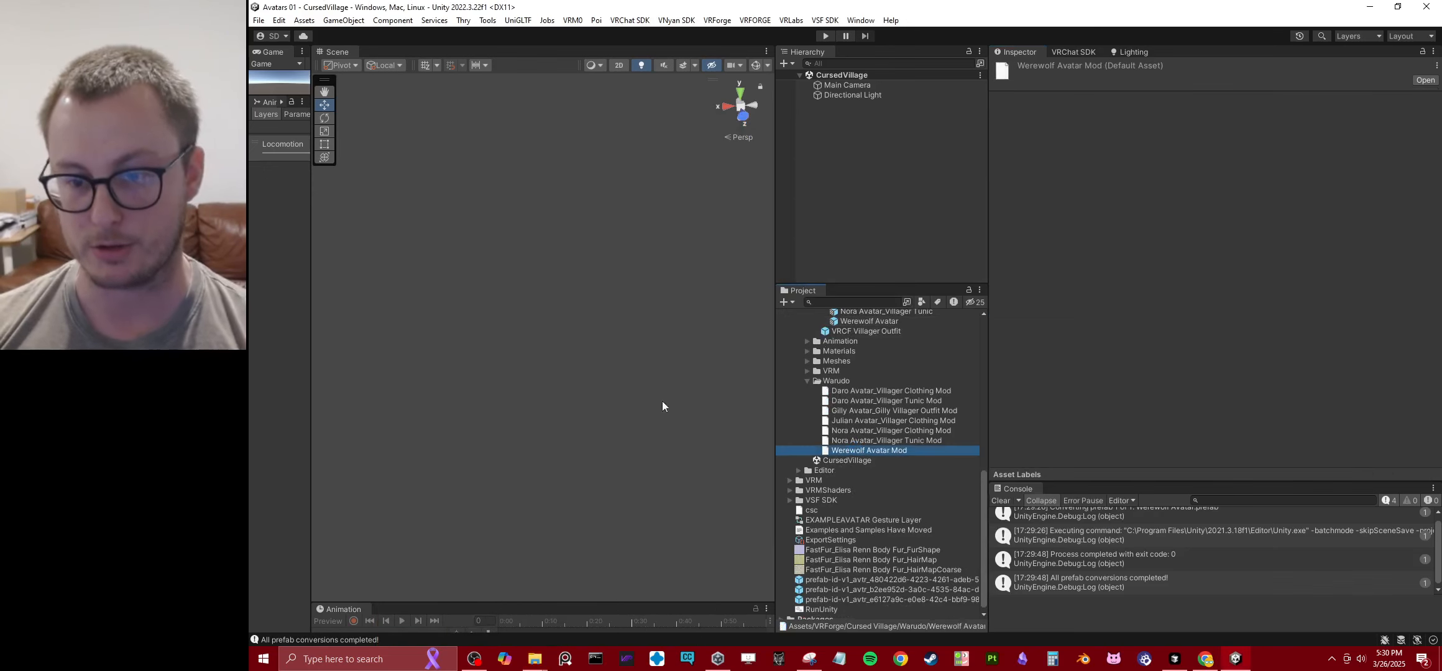
Step: Switch to the Warudo application
{"action": "left_click", "coordinate": [1150, 664]}
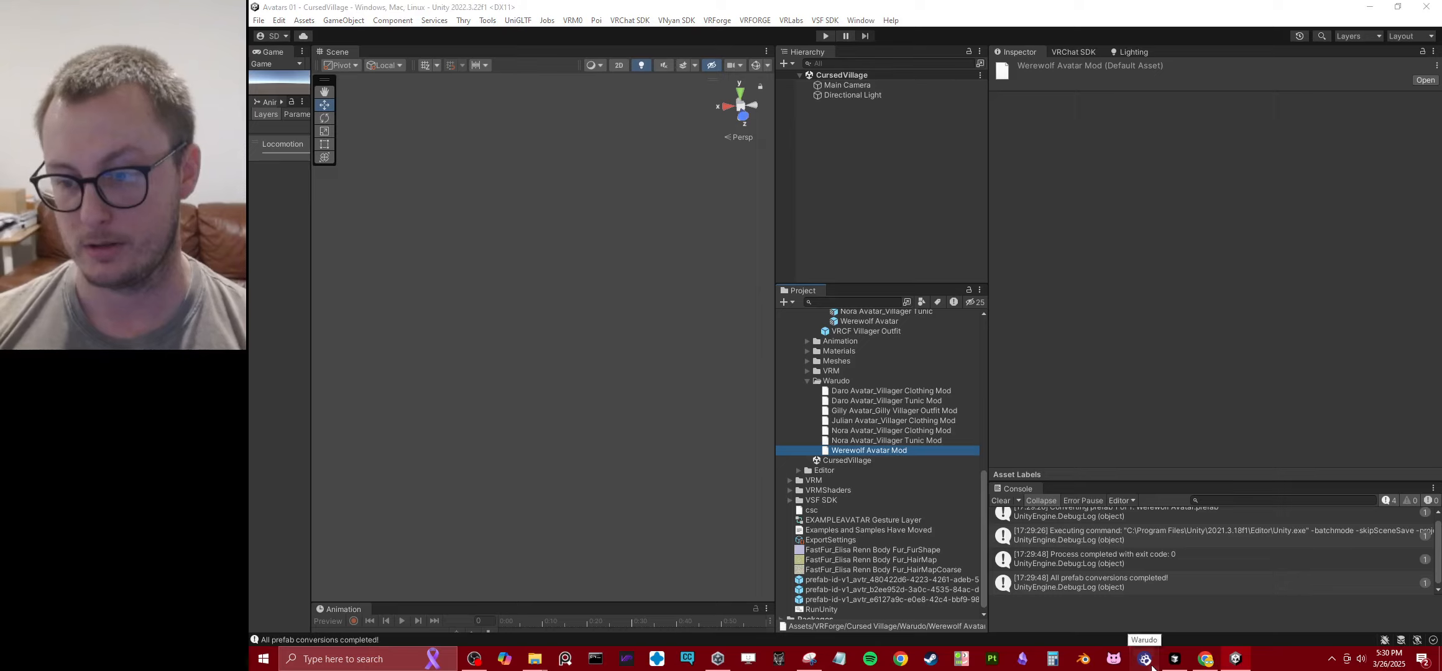